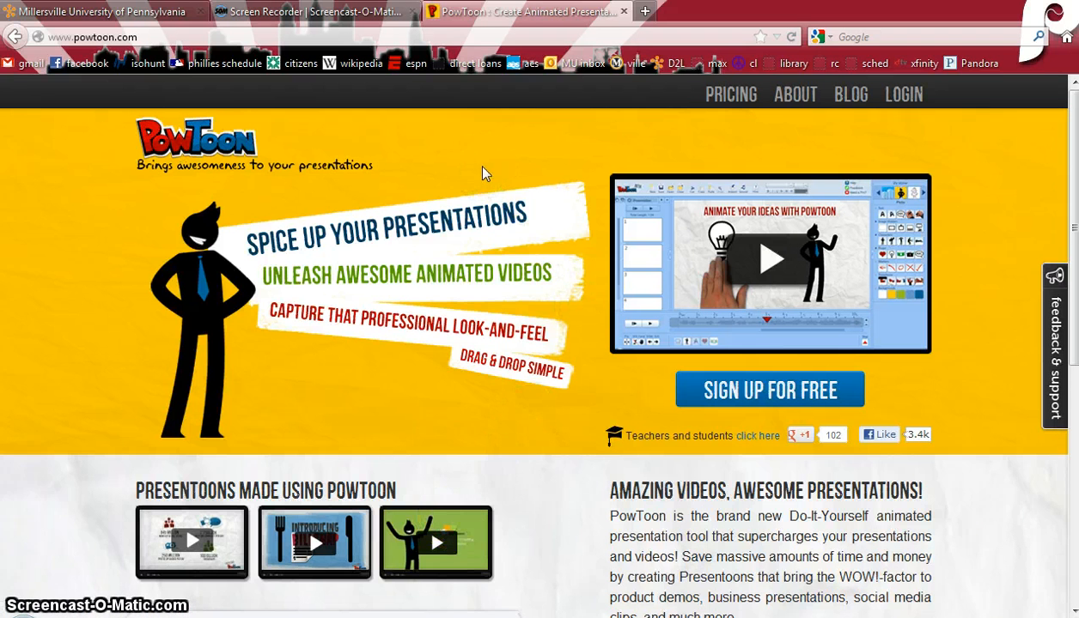
Step: Review the monthly plan pricing and the education pricing offered to teachers and students
left_click(696, 395)
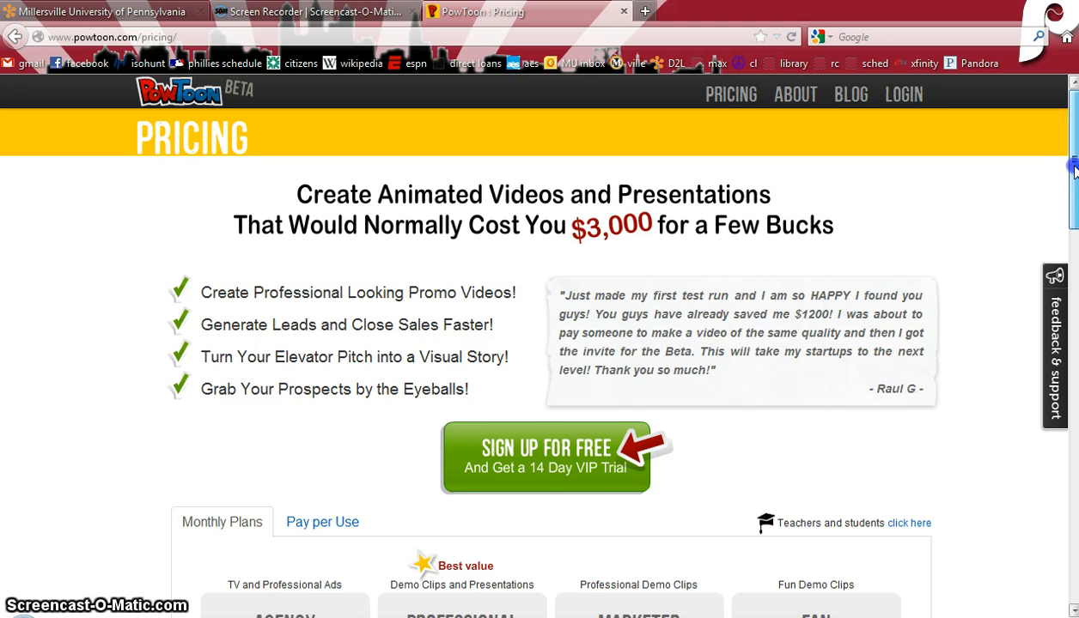
left_click_drag(1074, 163, 1072, 273)
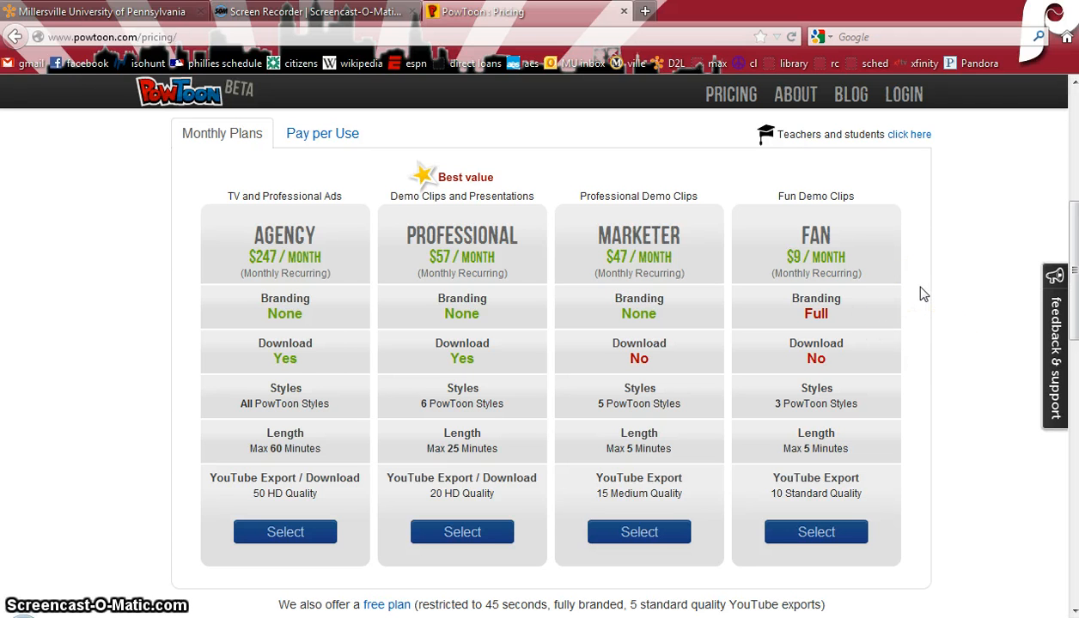
left_click(910, 135)
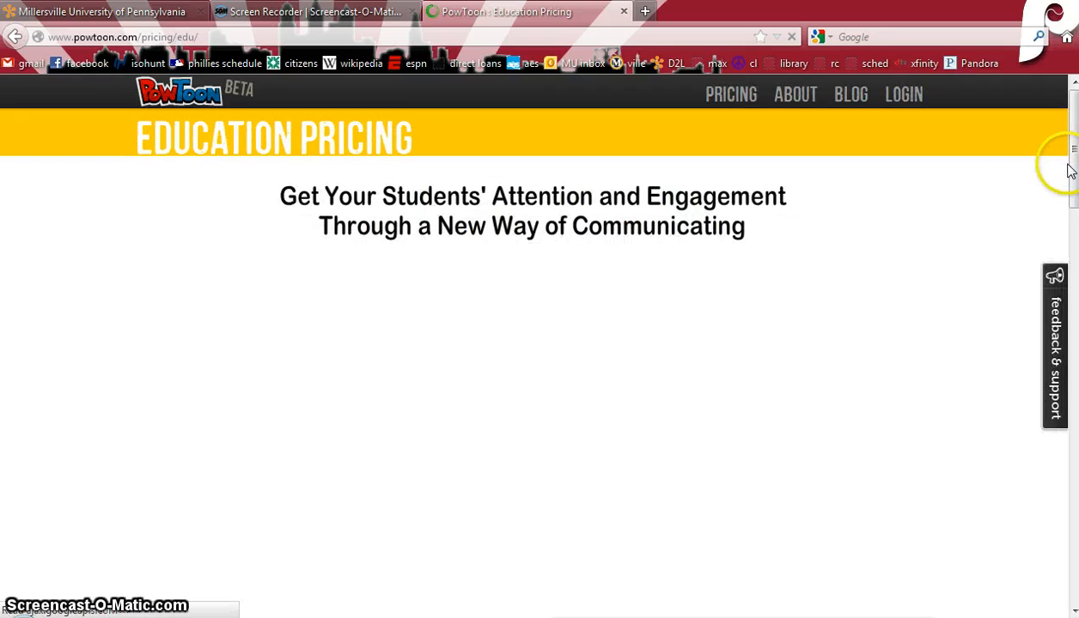
left_click_drag(1073, 174, 1065, 348)
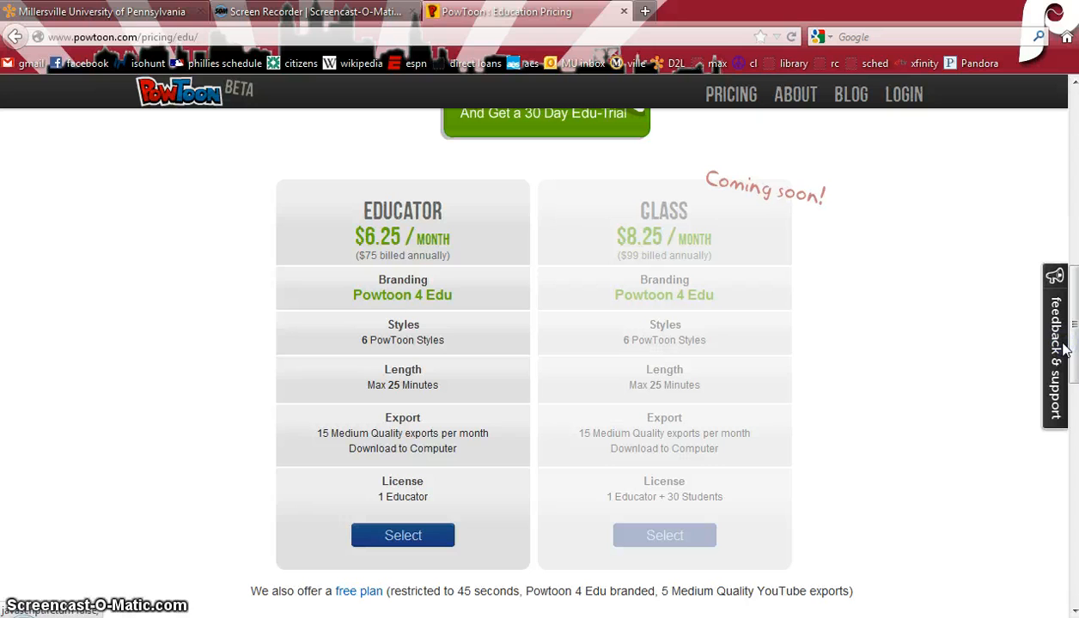
left_click(862, 318)
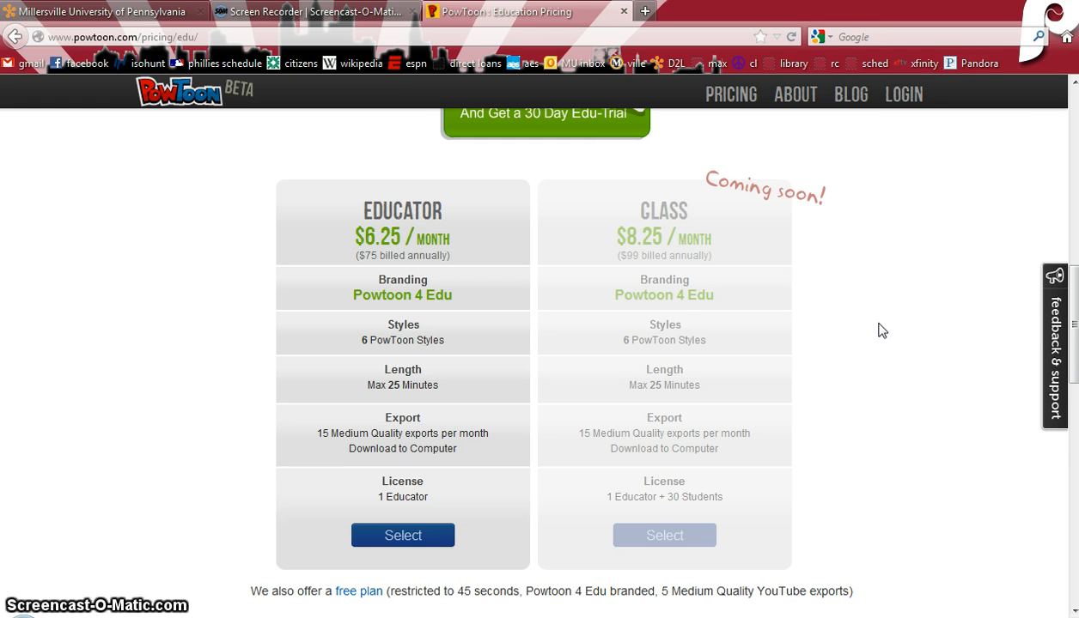
left_click(992, 315)
left_click(1073, 329)
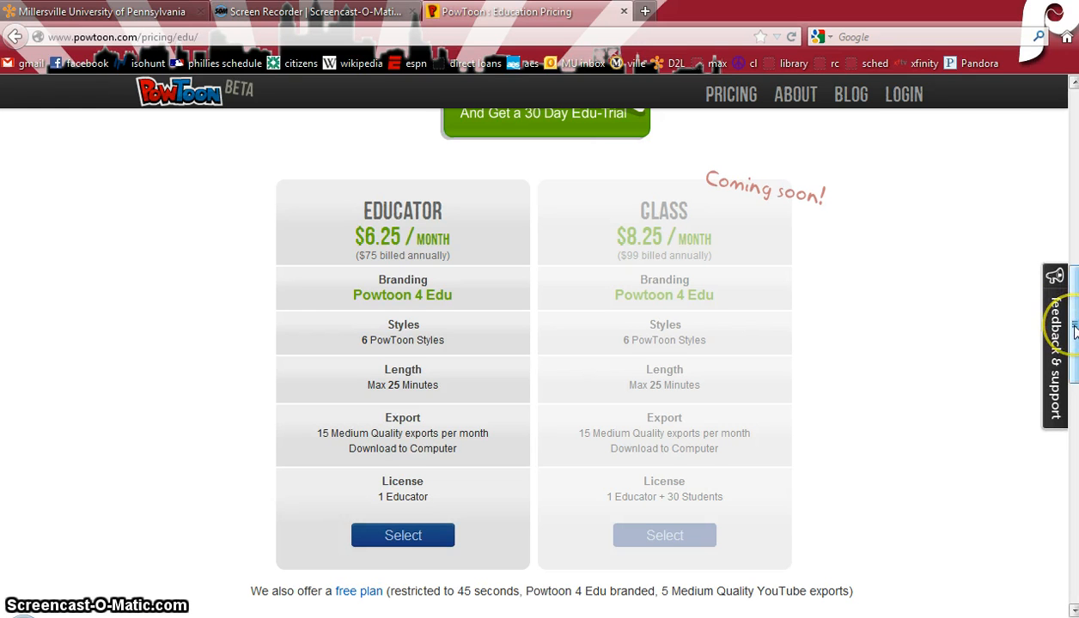
left_click_drag(1073, 329, 1073, 160)
left_click(872, 222)
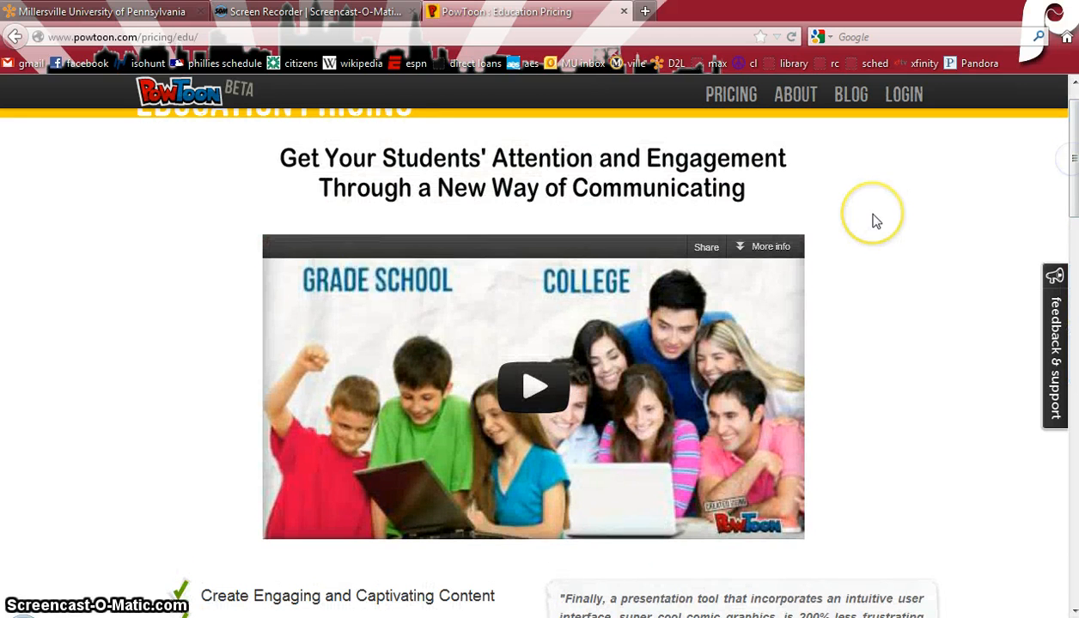
left_click(754, 220)
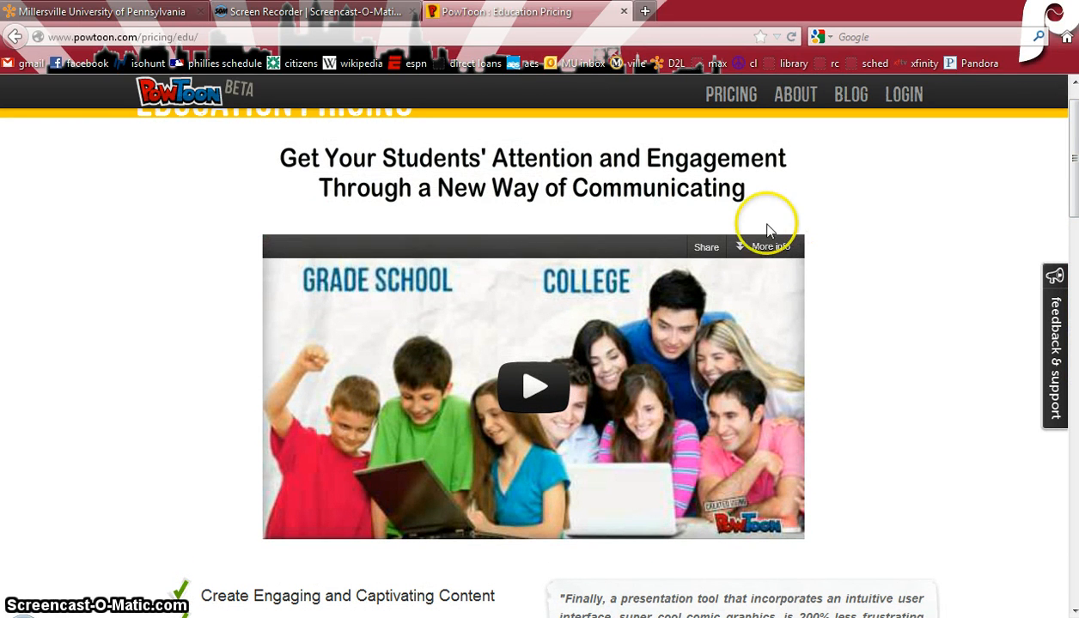
left_click(832, 156)
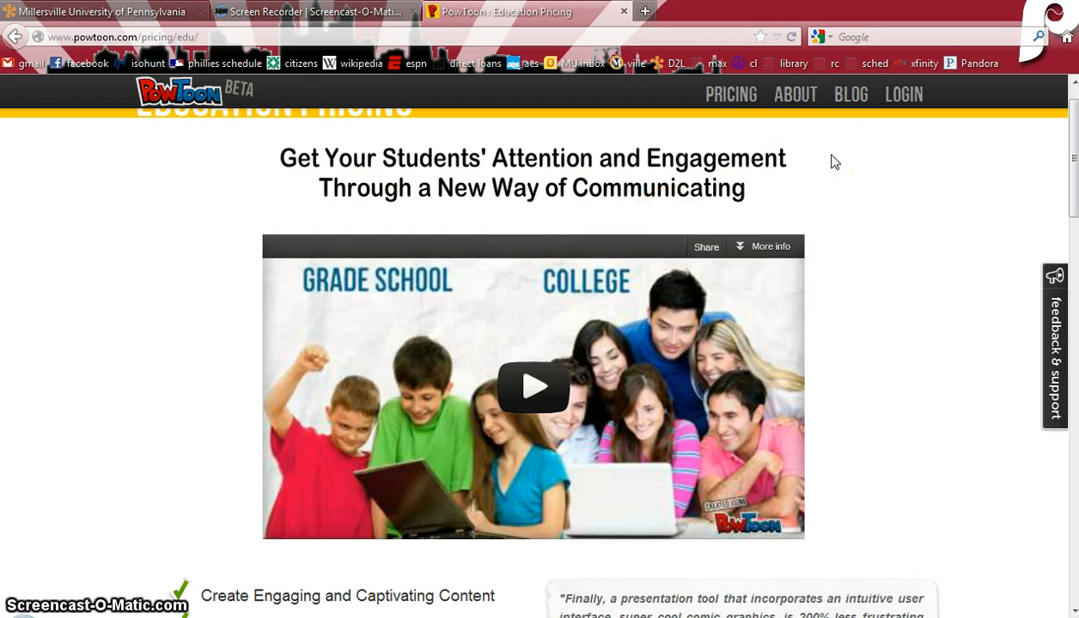
Step: Log in to the account with the prefilled e-mail address and password
left_click(898, 99)
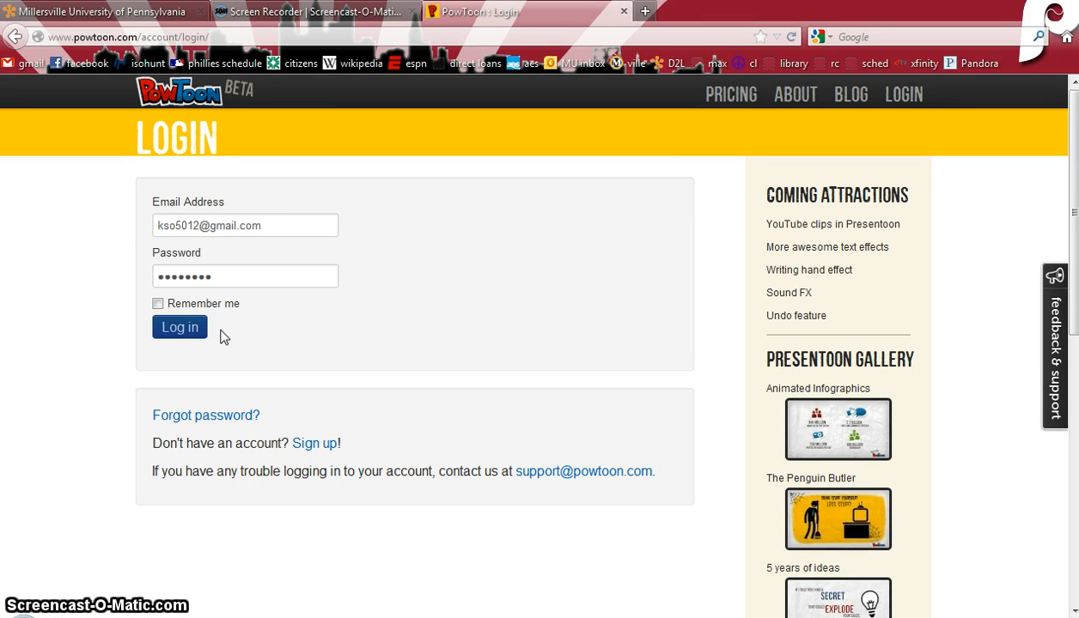
left_click(196, 330)
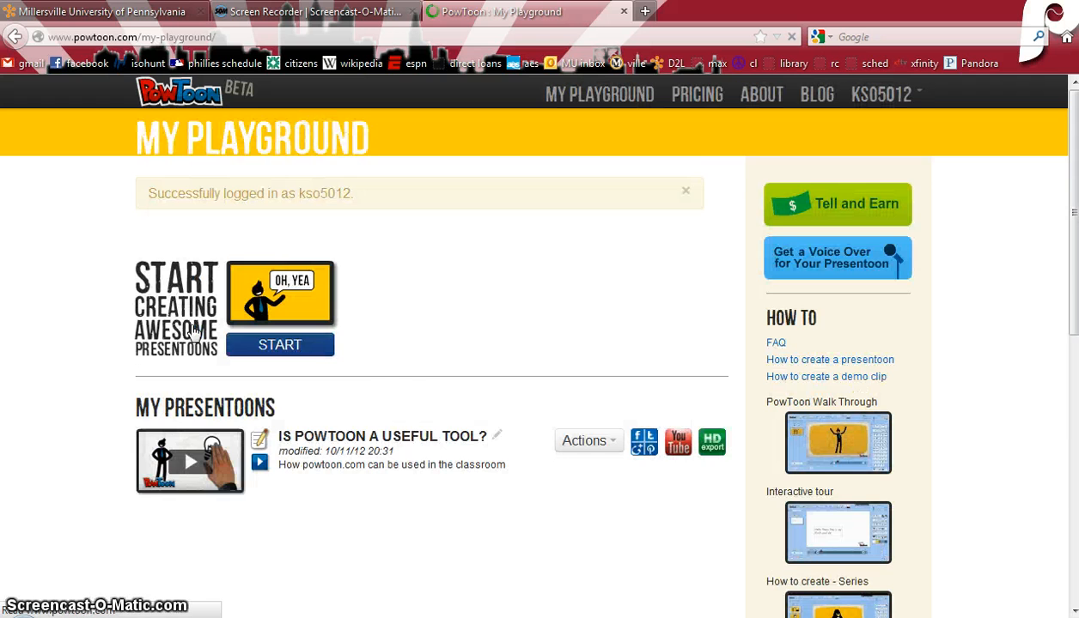
left_click(388, 378)
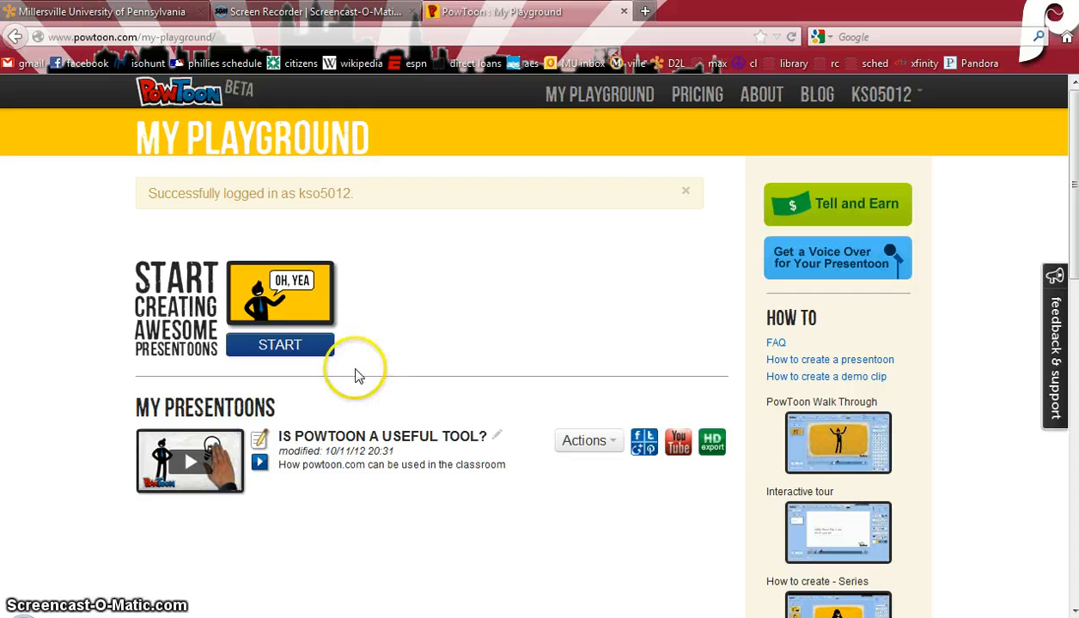
Step: Start a new presentoon in Movie Mode and title it DEMO
left_click(310, 347)
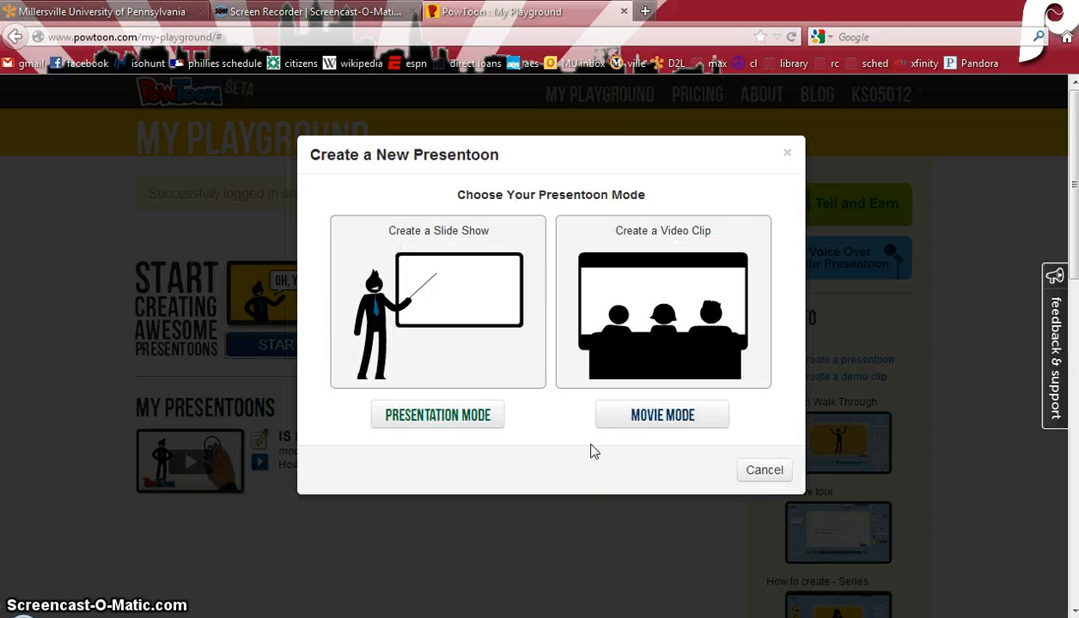
left_click(653, 418)
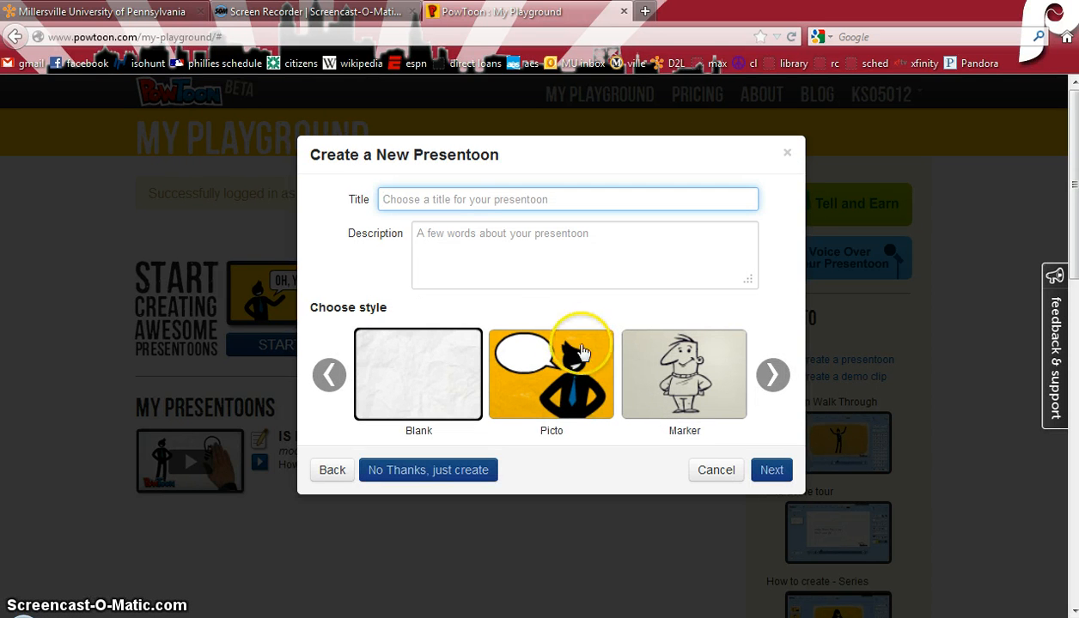
type("demo")
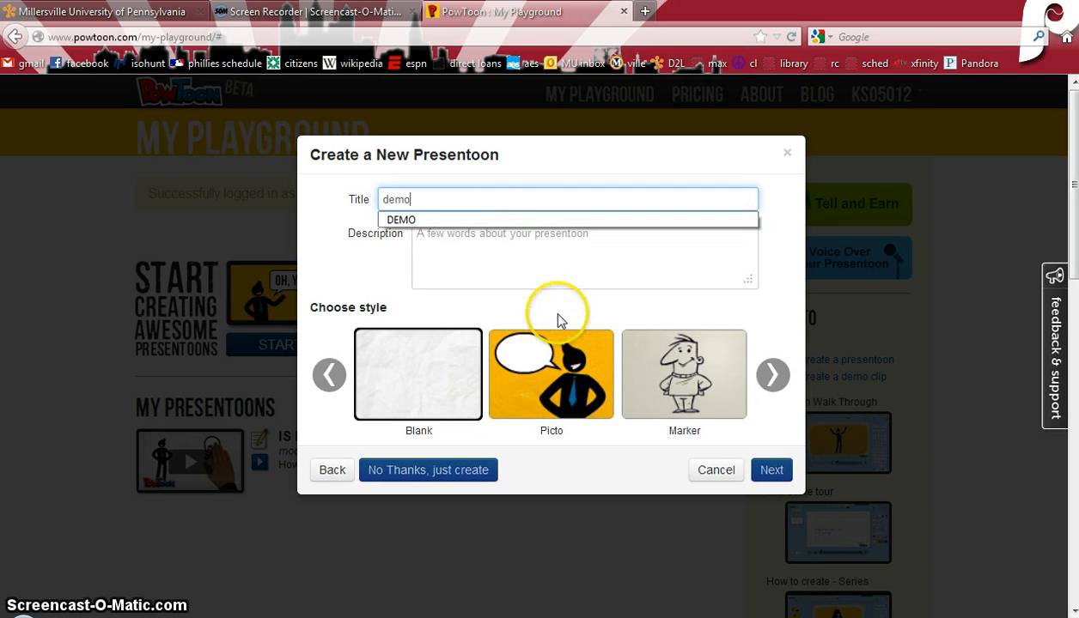
left_click(512, 220)
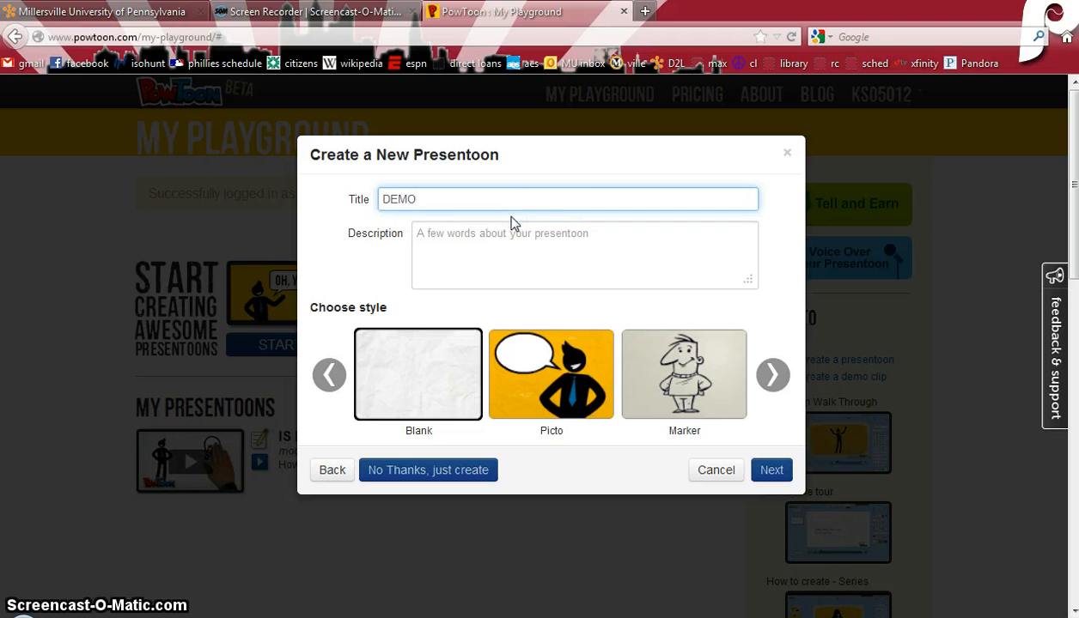
left_click(513, 235)
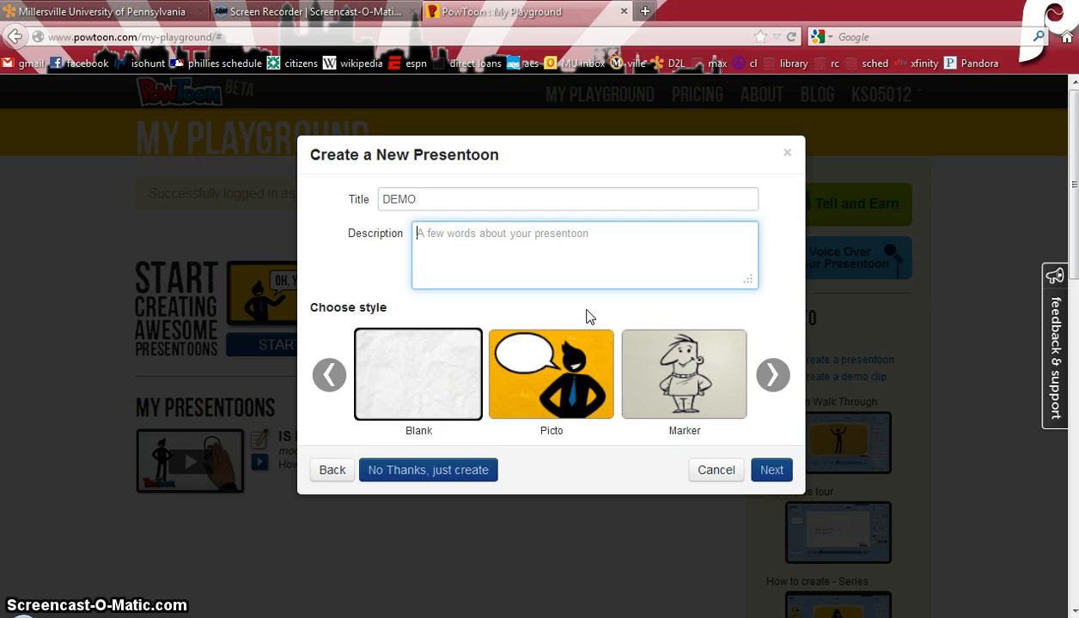
Step: Create the presentoon with the Marker style and the Marker Blank template
left_click(766, 377)
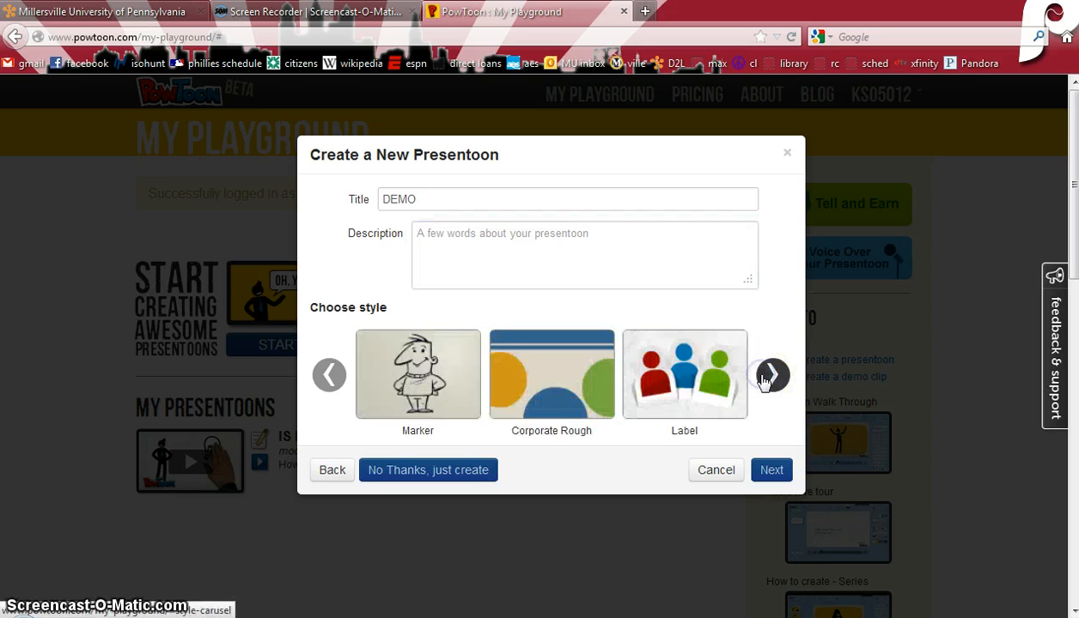
left_click(767, 376)
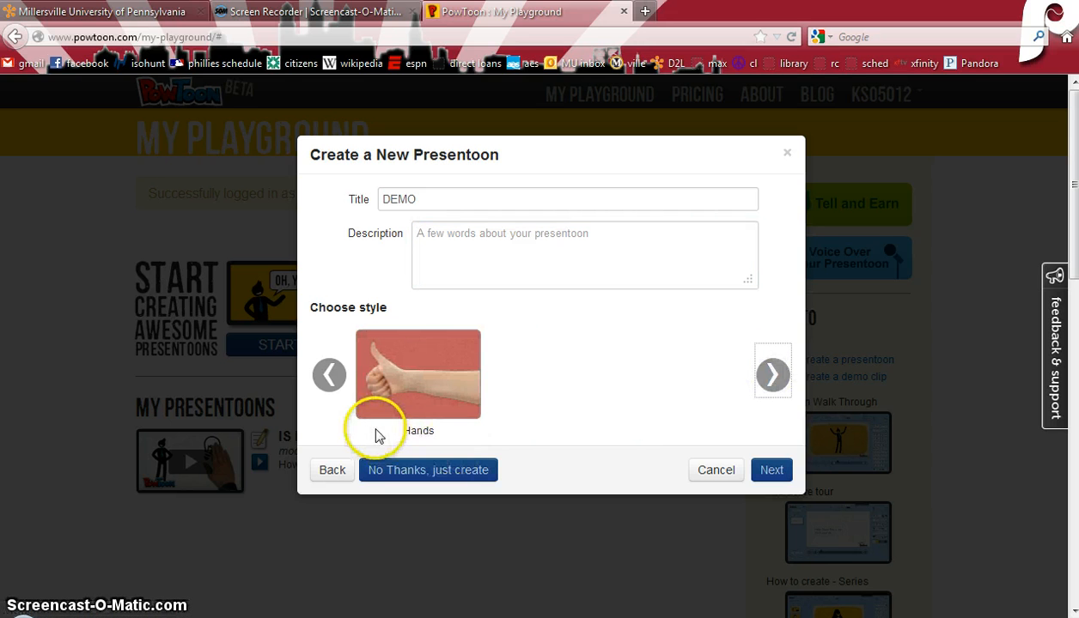
left_click(333, 393)
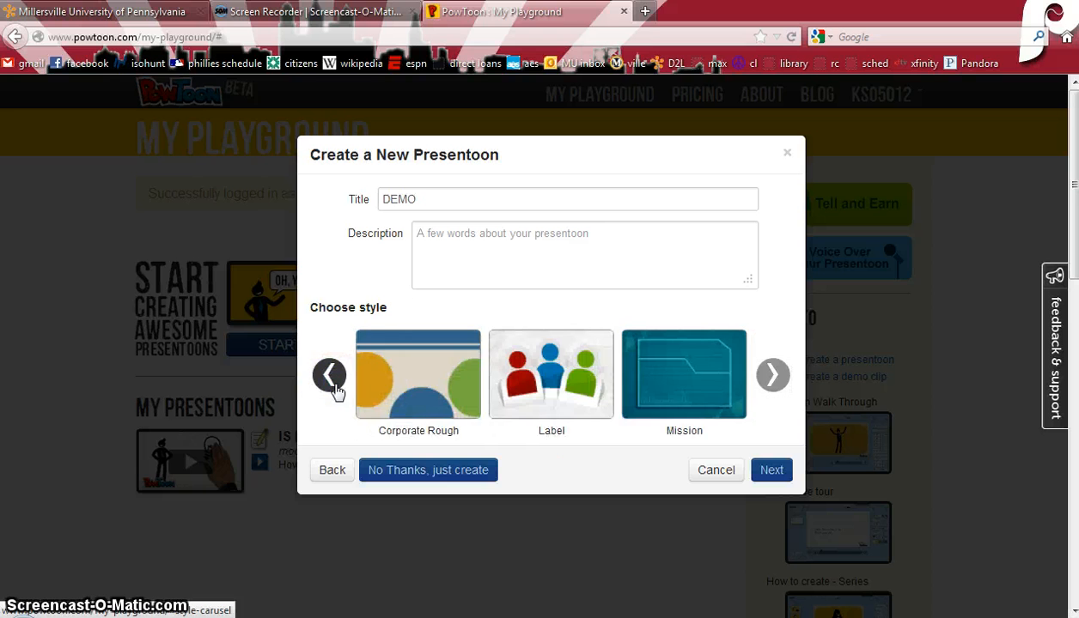
left_click(334, 388)
left_click(338, 386)
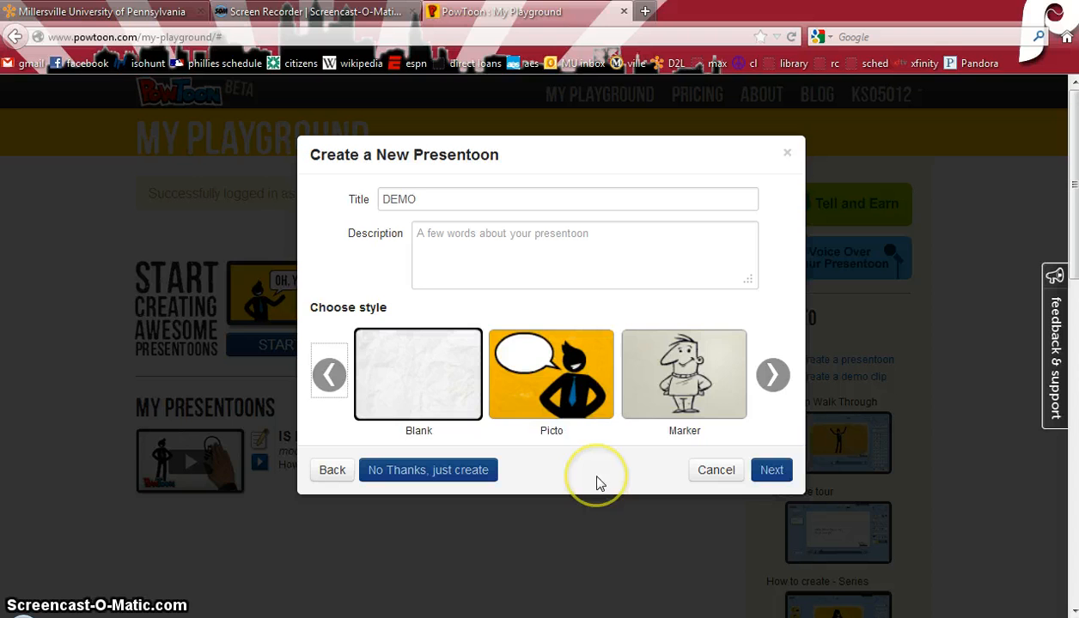
left_click(631, 369)
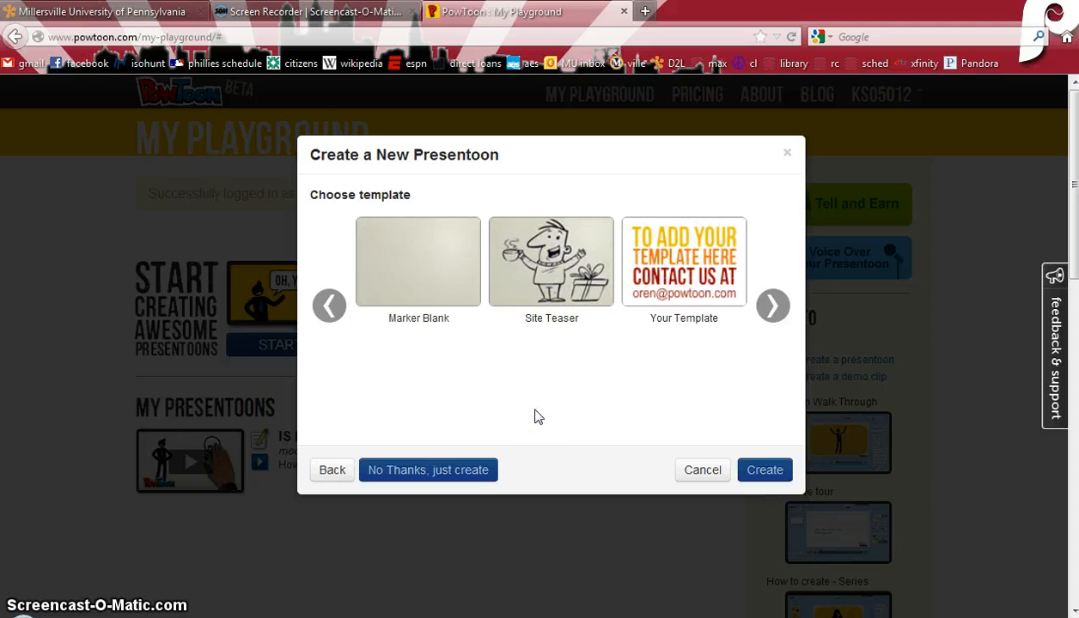
left_click(456, 290)
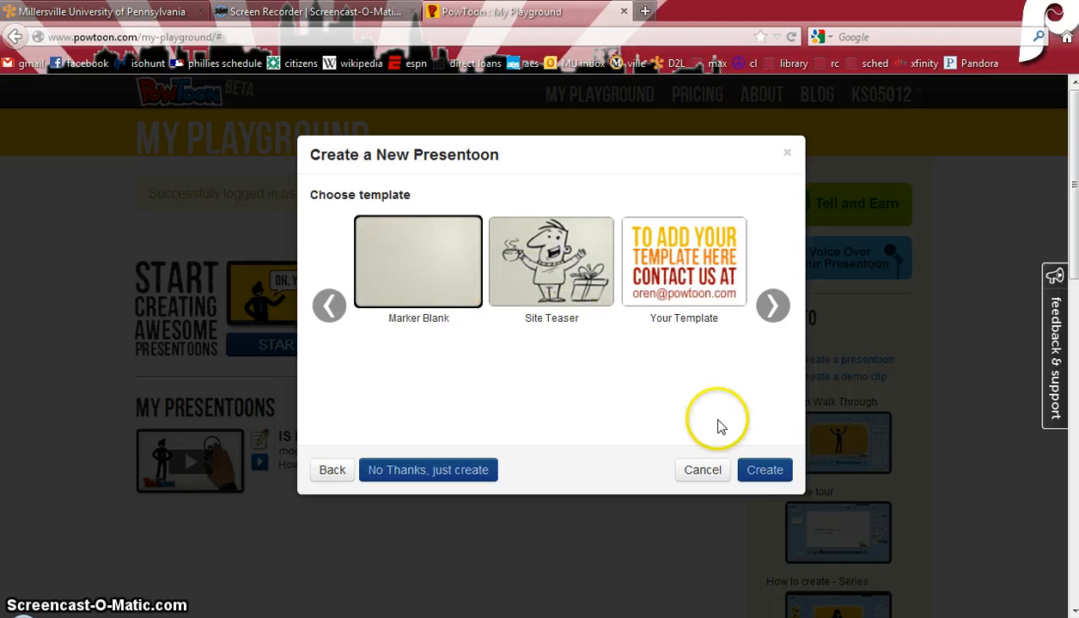
left_click(755, 472)
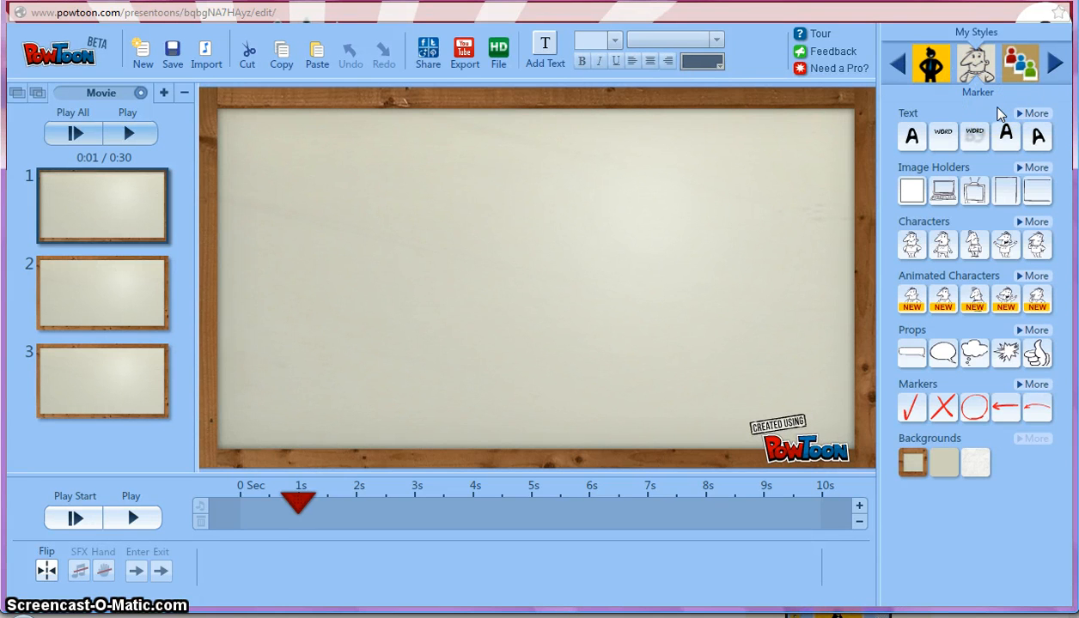
Step: Look through the assets of the Label, Mission Impossible, Corporate Rough, Hands and Picto styles
left_click(1052, 65)
left_click(1052, 65)
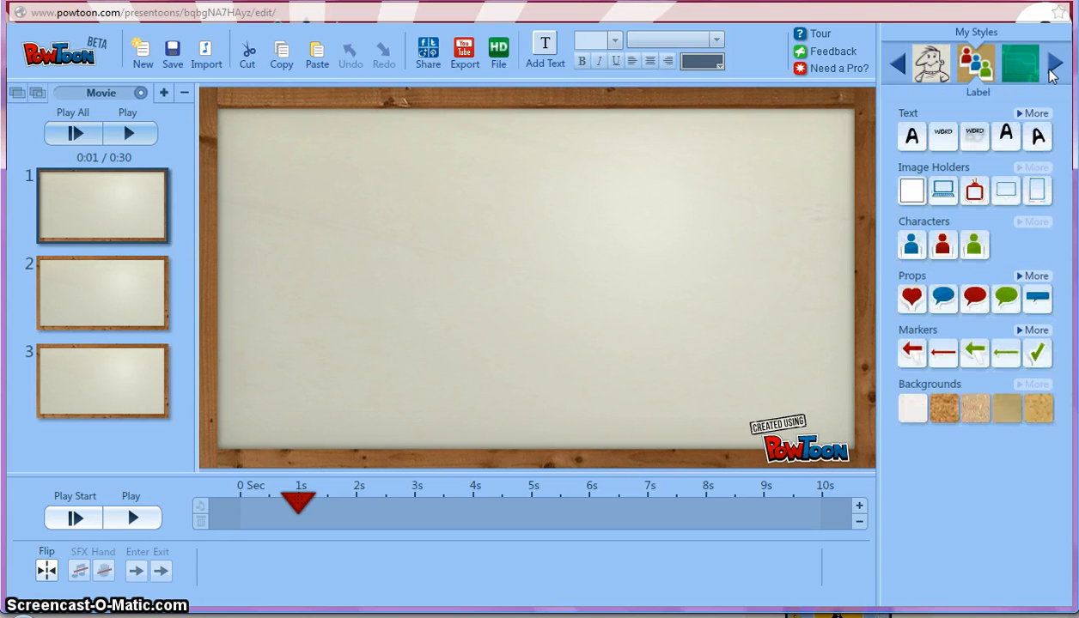
left_click(1052, 65)
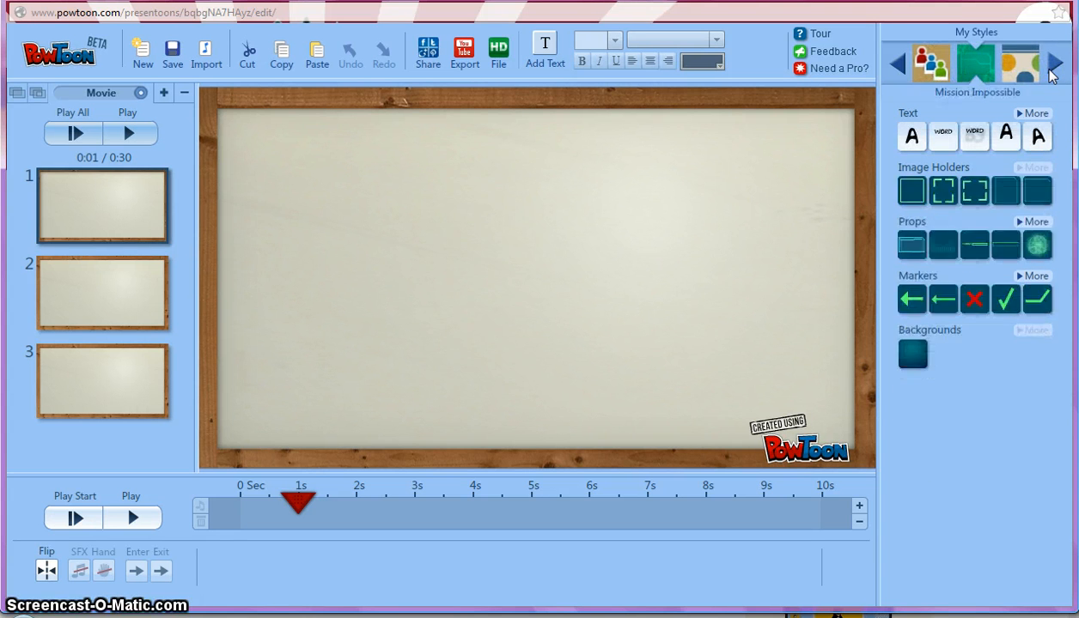
left_click(912, 69)
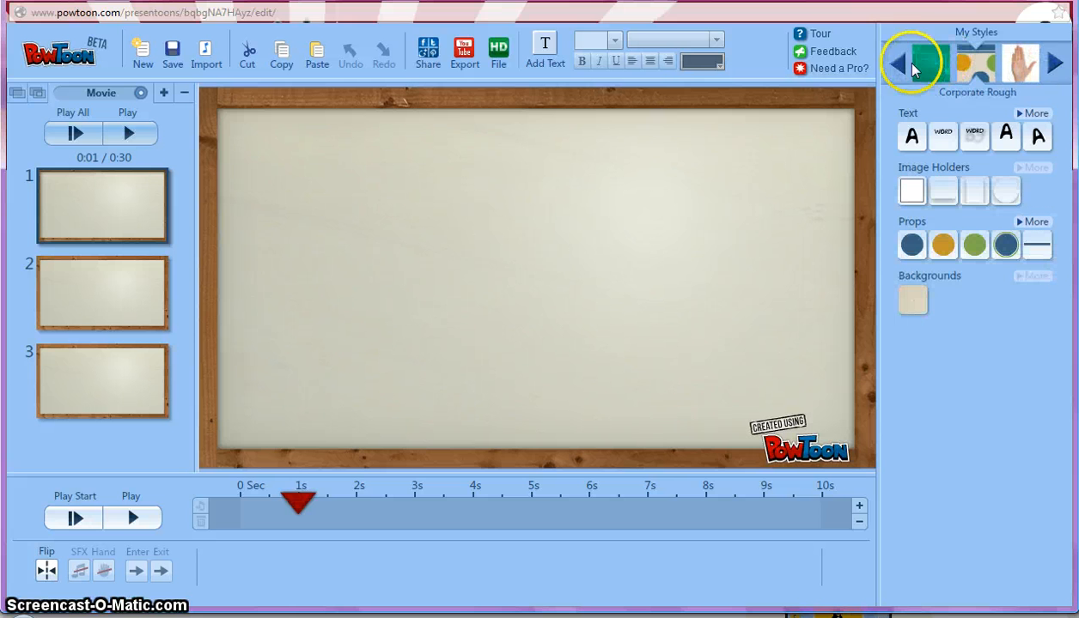
left_click(1056, 66)
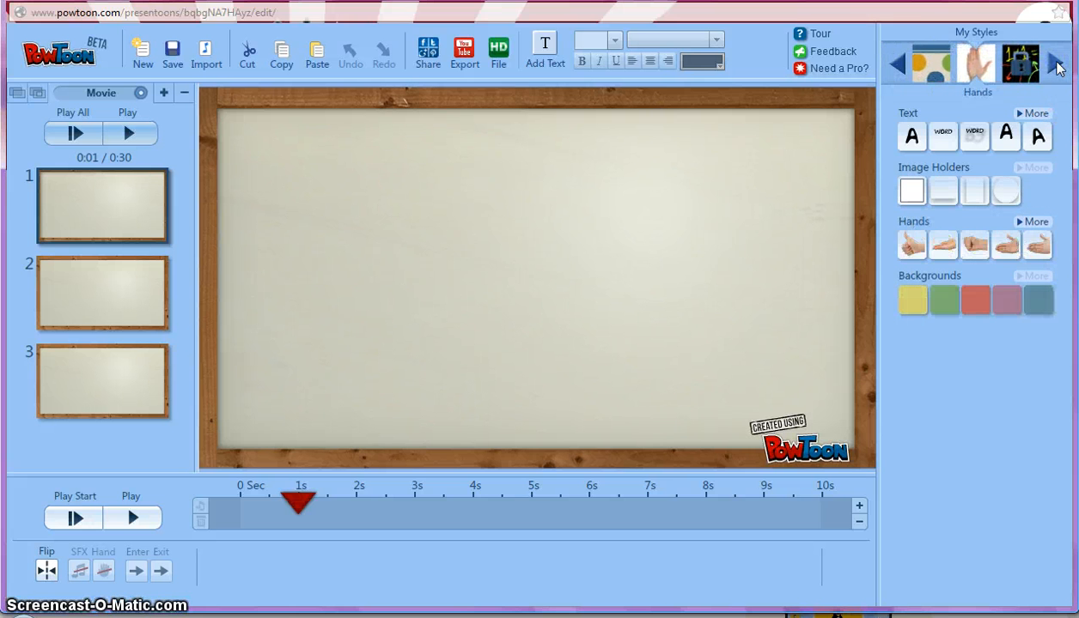
left_click(894, 67)
left_click(894, 67)
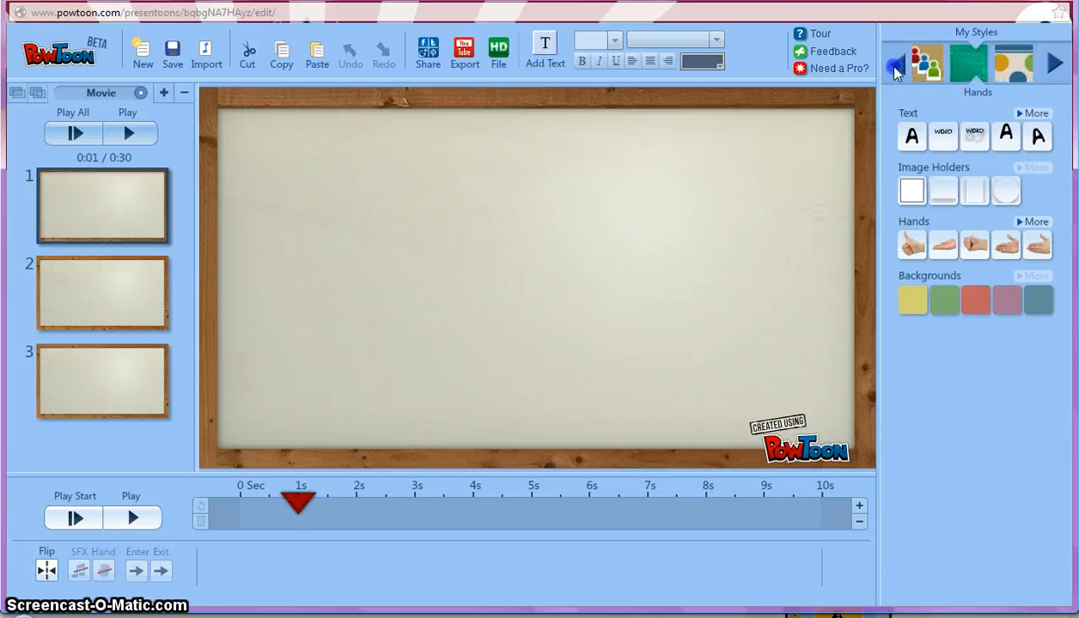
left_click(894, 67)
left_click(894, 67)
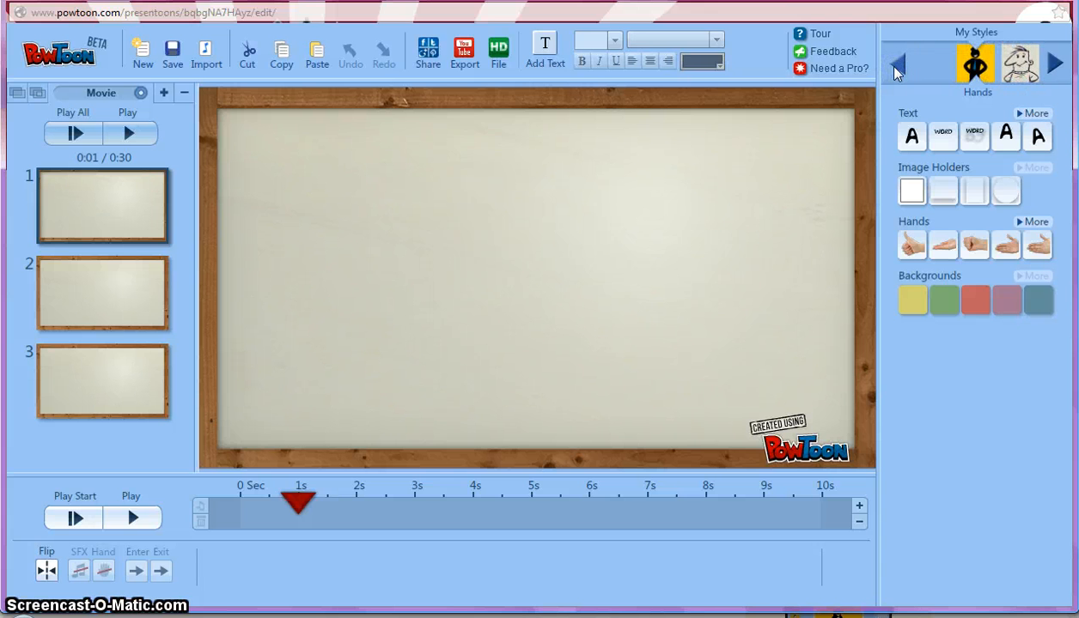
left_click(894, 67)
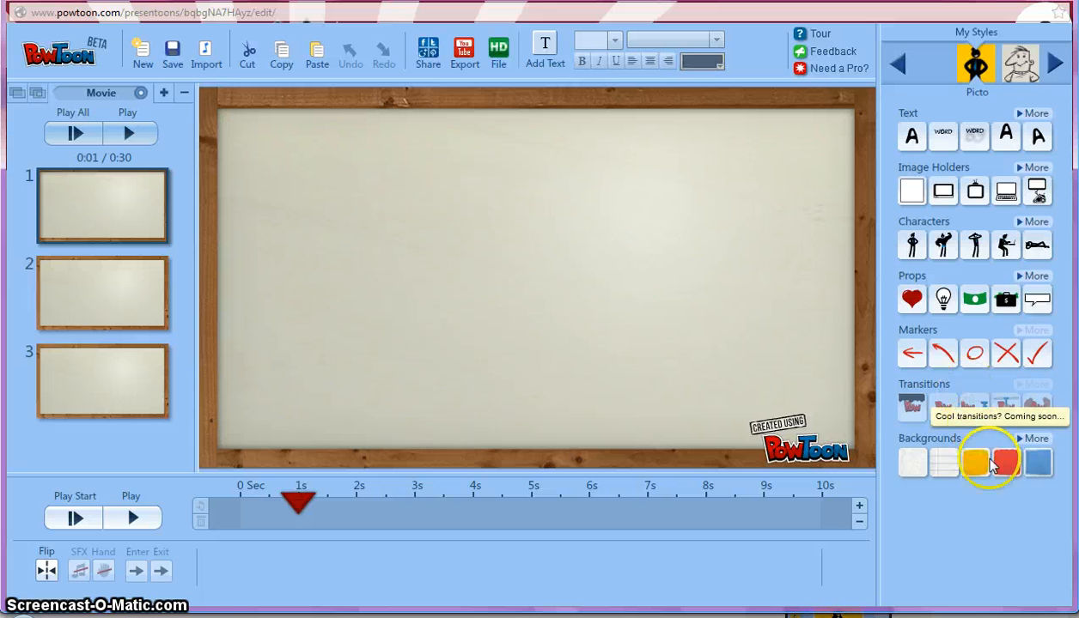
Step: Return to the Marker style and look through its full sets of characters and animated characters
left_click(1056, 68)
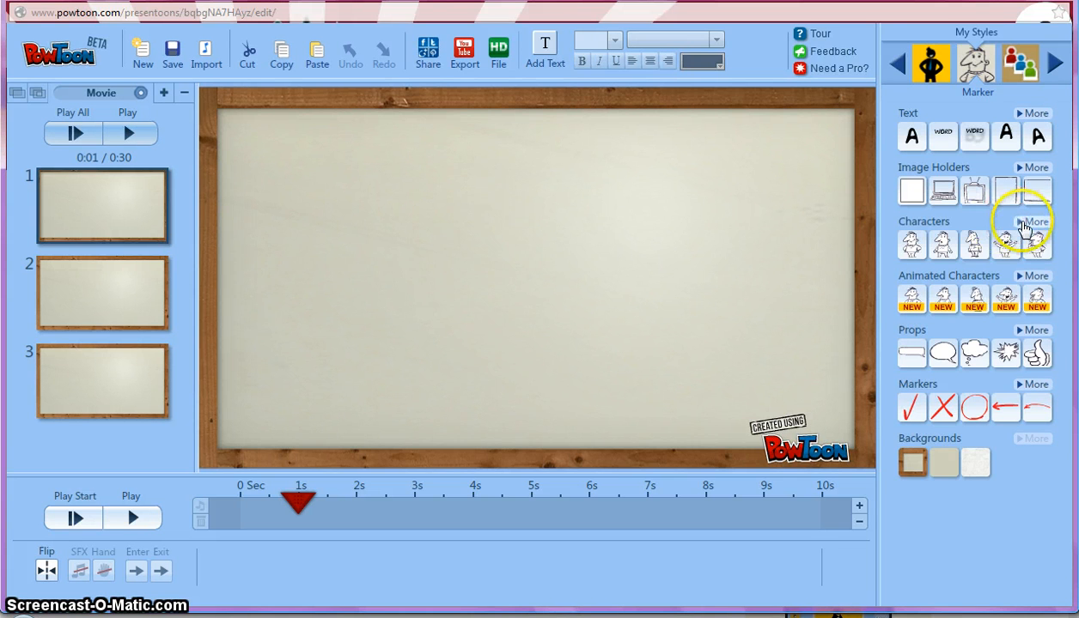
left_click(1024, 224)
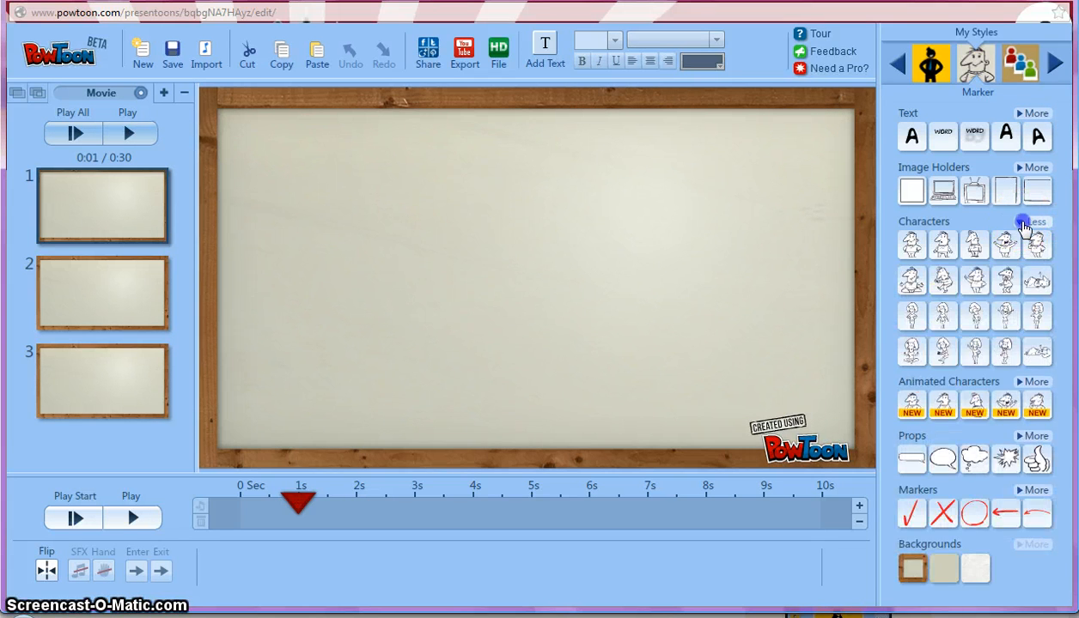
left_click(1023, 223)
left_click(1032, 277)
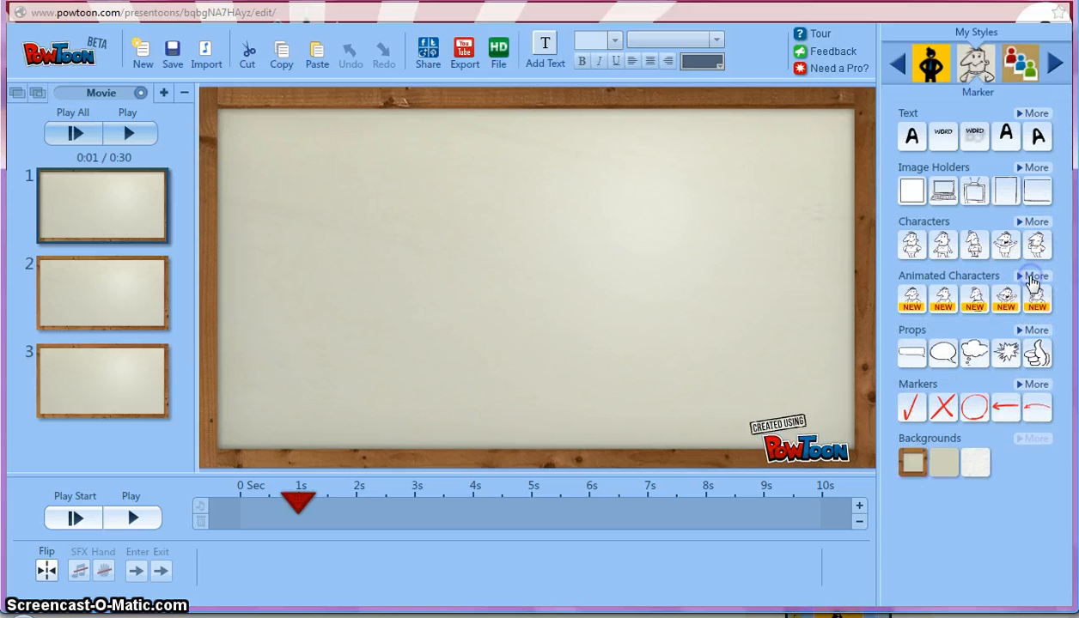
left_click(1032, 280)
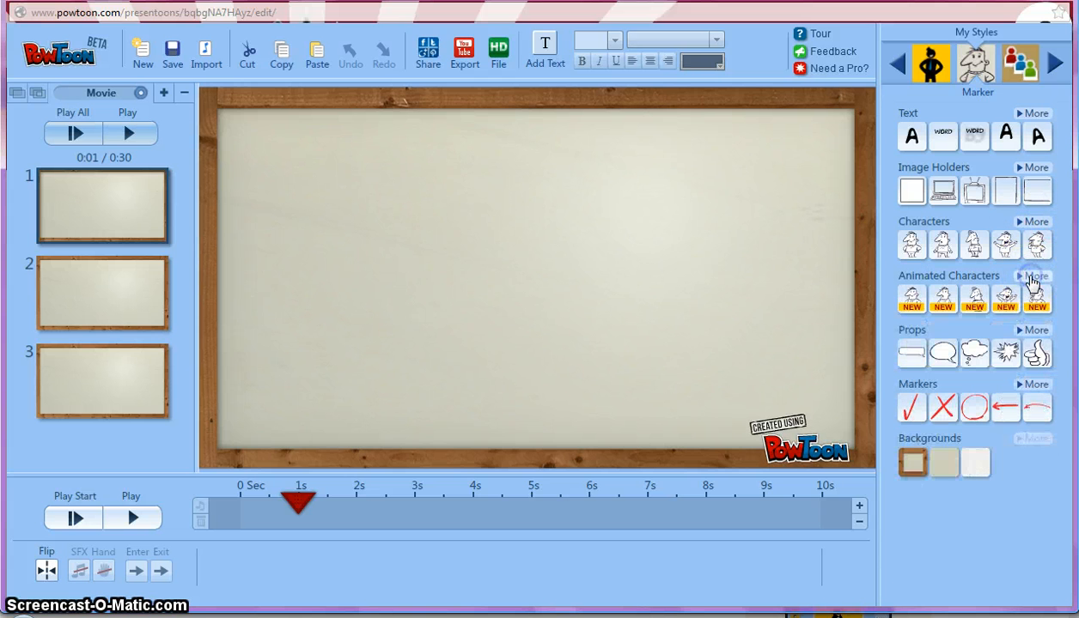
Step: Look through the full sets of props and markers in the Marker style
left_click(1034, 331)
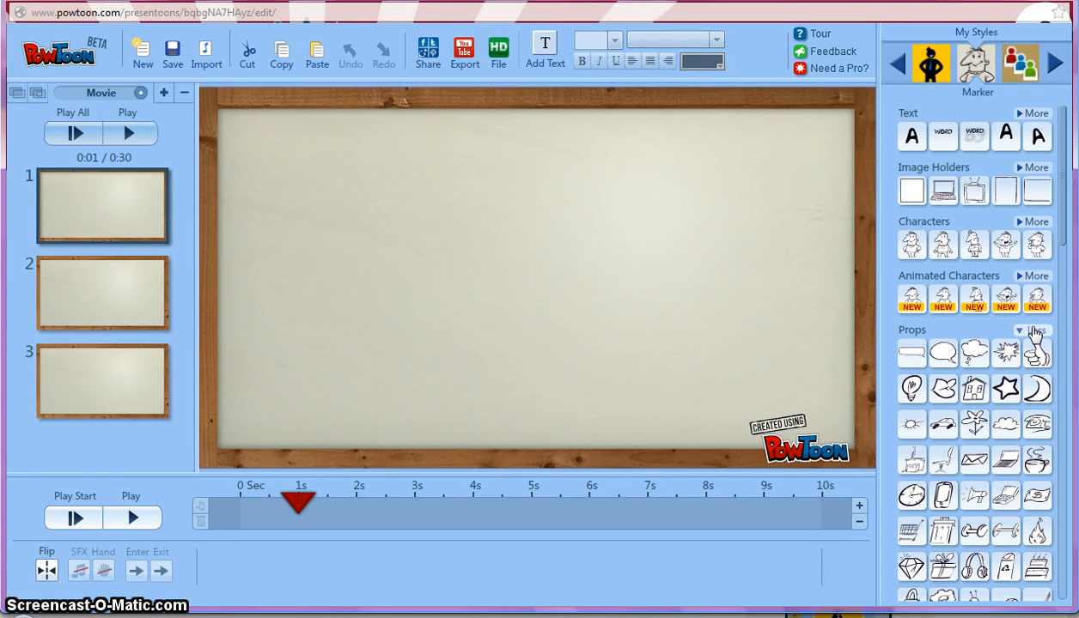
left_click(1034, 331)
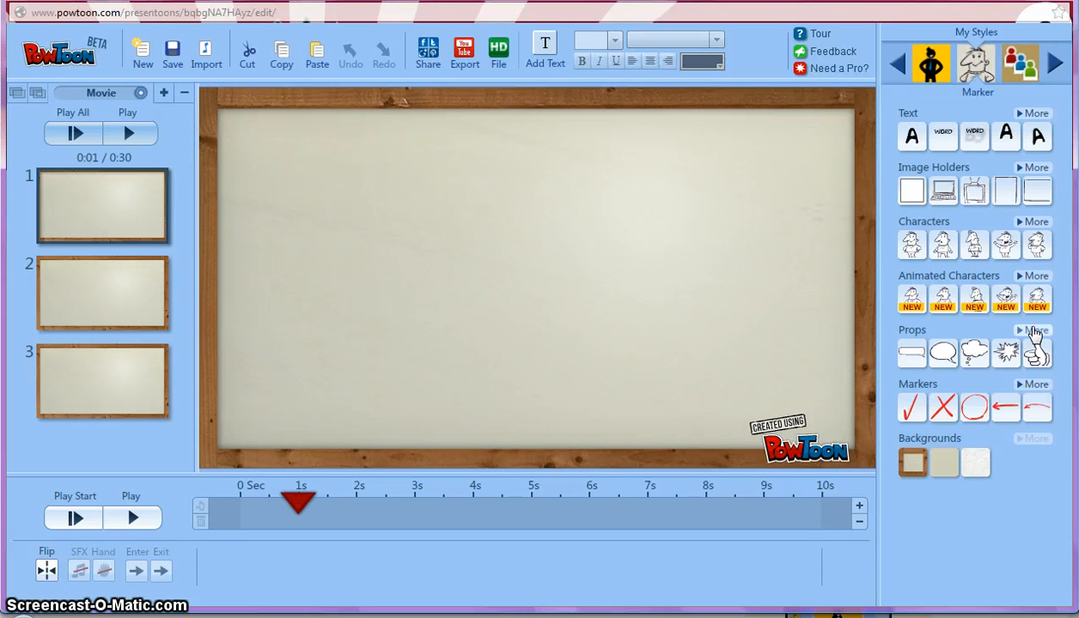
left_click(1031, 386)
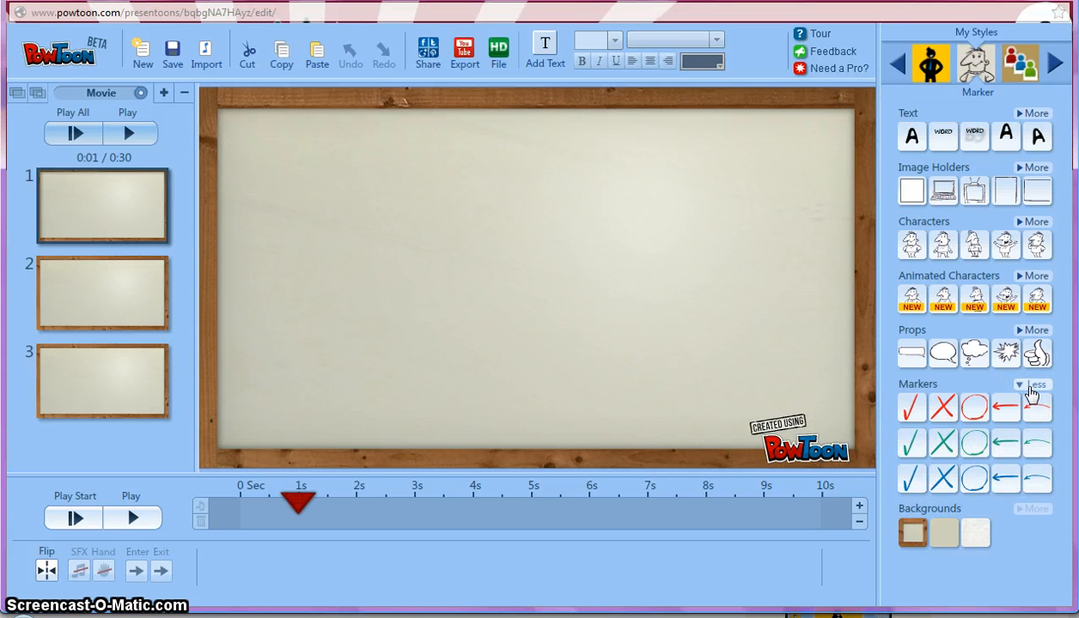
left_click(1031, 386)
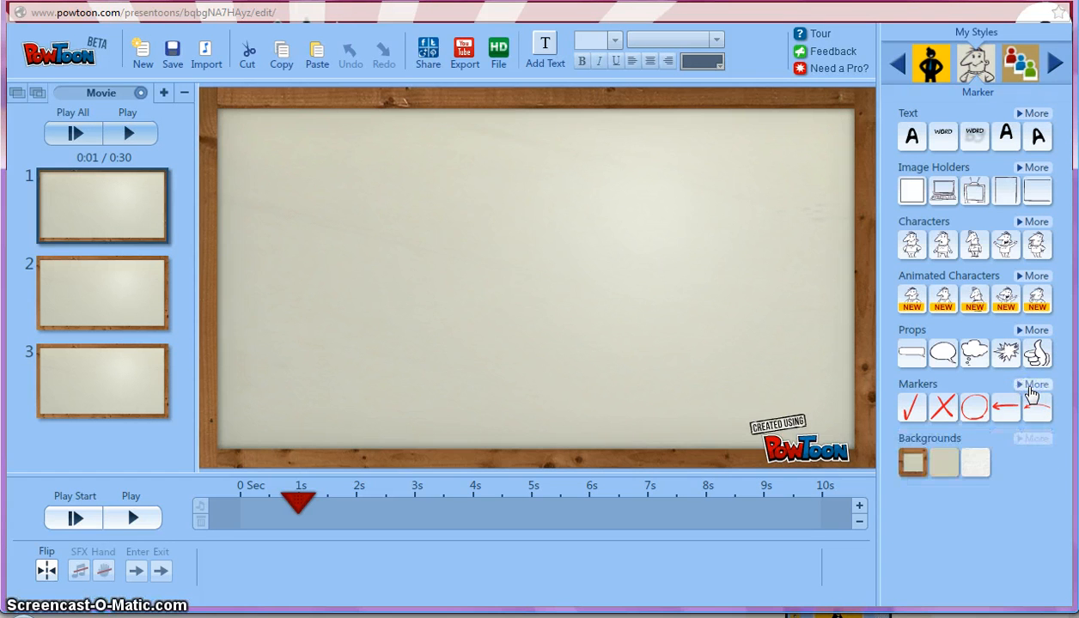
Step: Set the background of slide 1 to the crumpled white paper
left_click(942, 459)
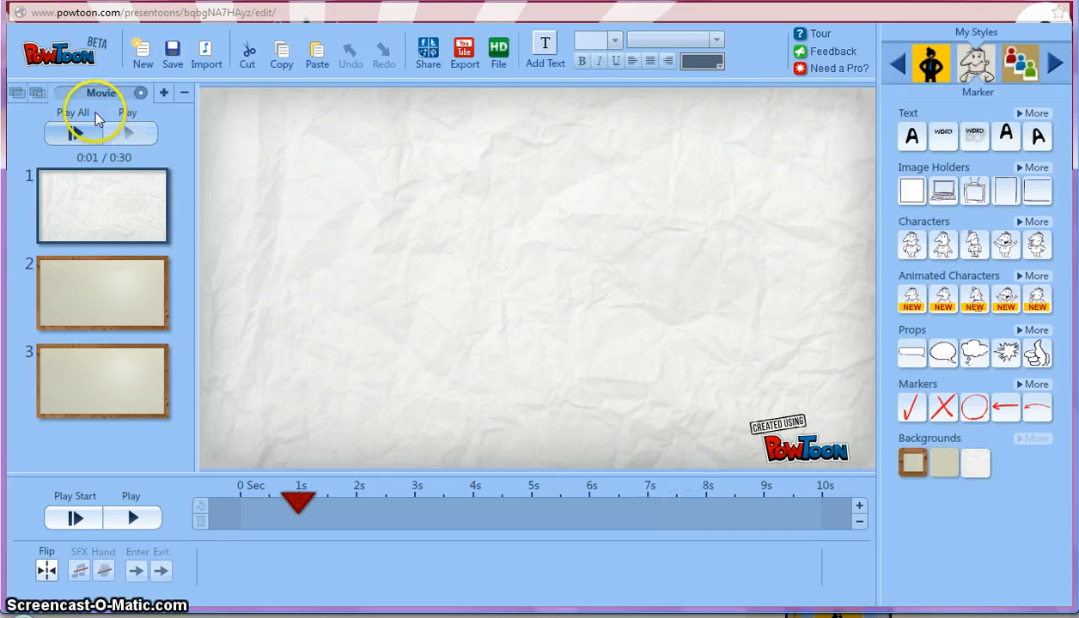
Step: Switch the project to Presentation mode and return it to Movie mode
left_click(65, 94)
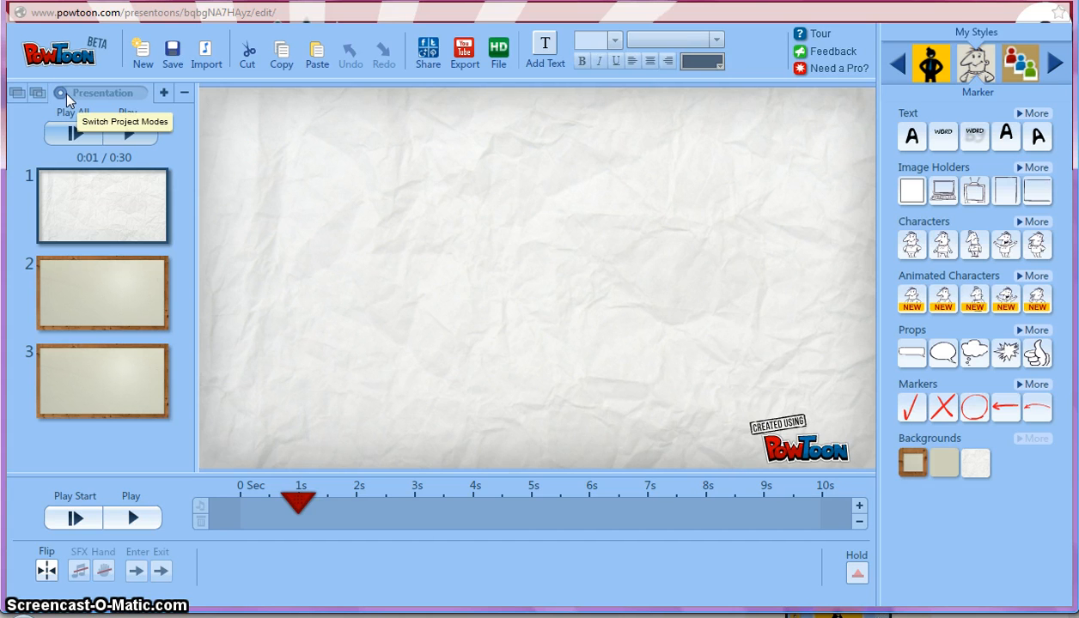
left_click(65, 92)
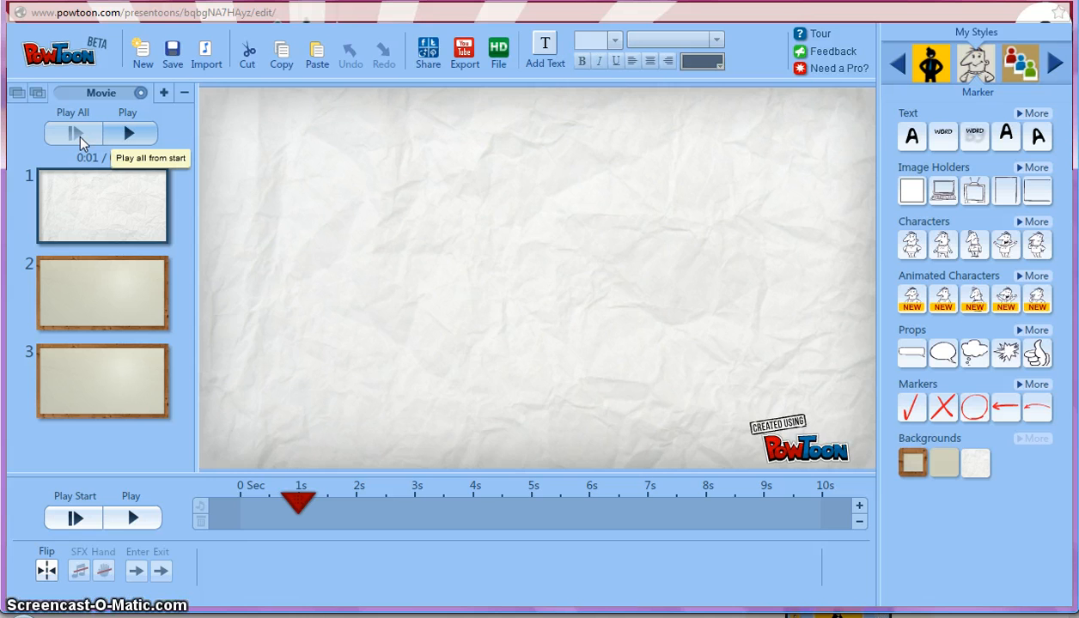
left_click(129, 136)
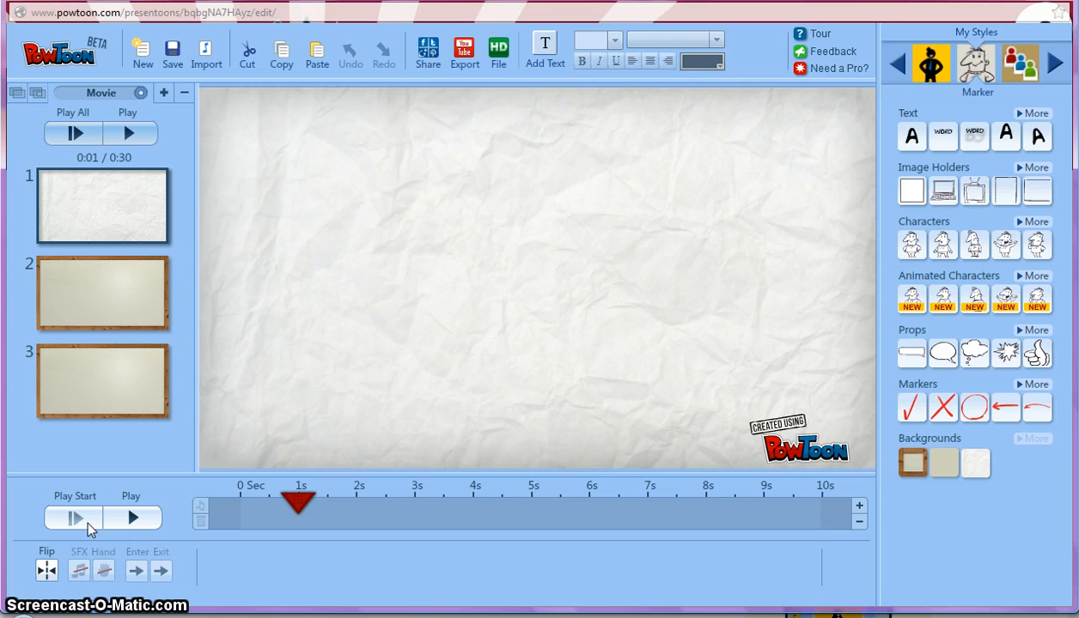
left_click(132, 517)
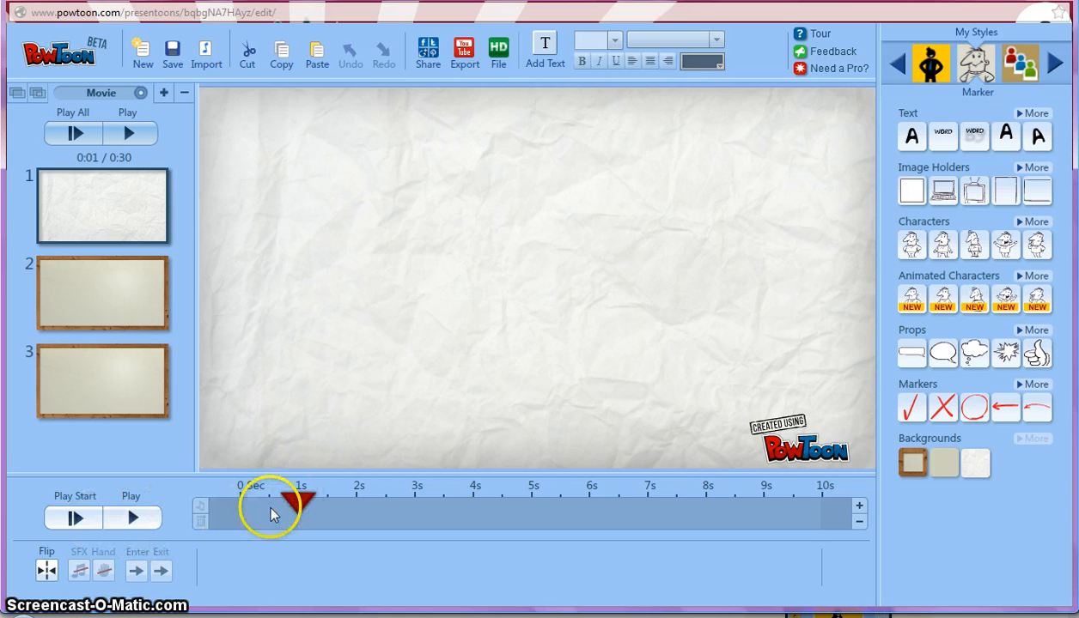
Step: Move the playhead to 2 seconds and shorten slide 1 to 7 seconds
left_click_drag(297, 496, 382, 489)
left_click(137, 517)
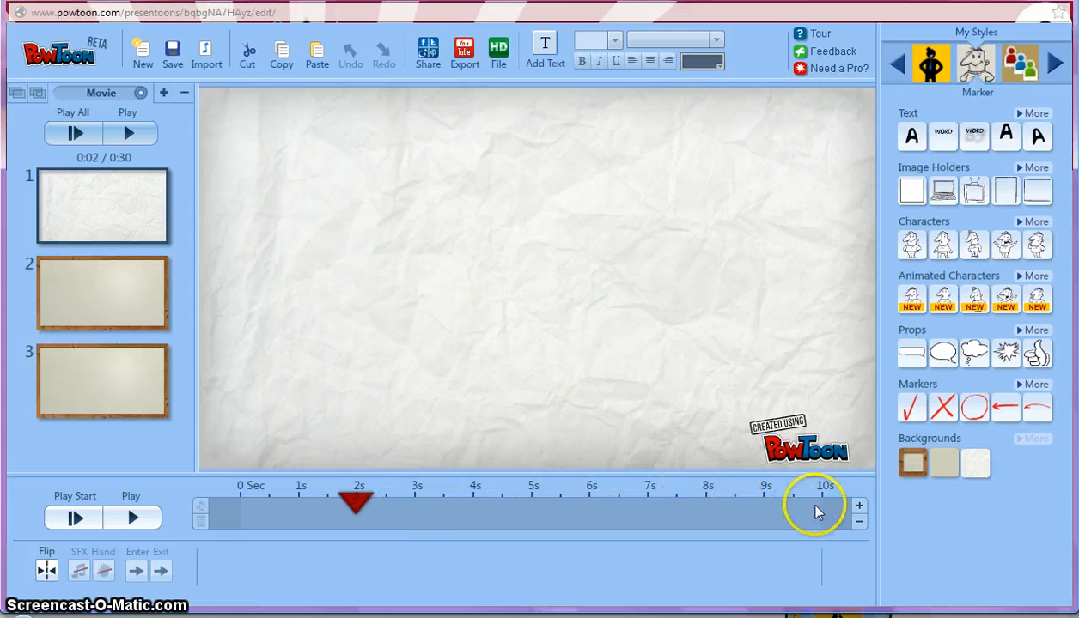
left_click(859, 522)
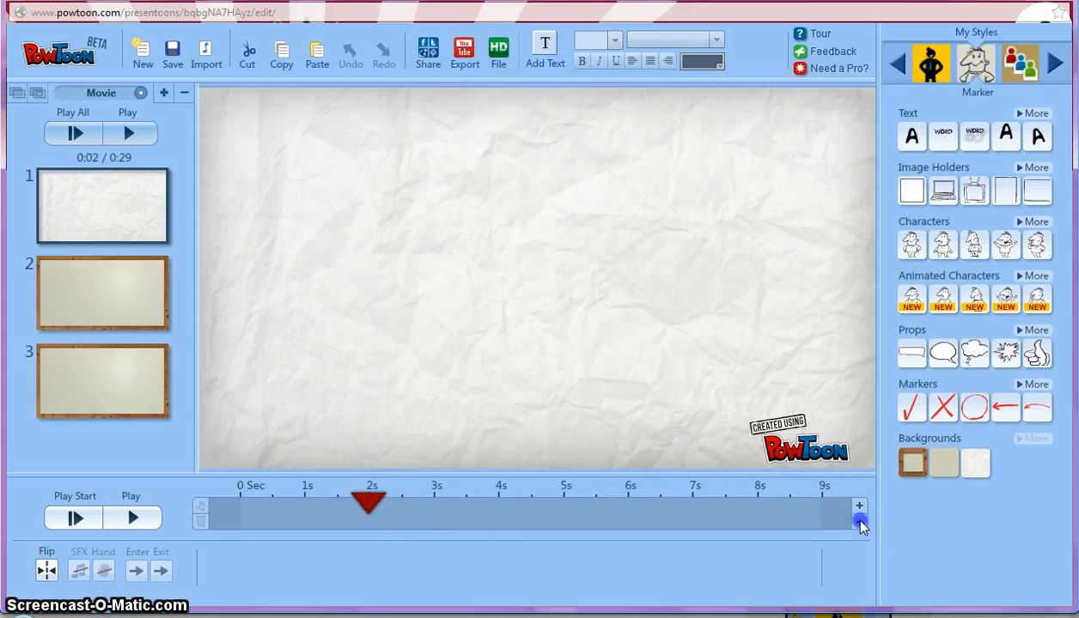
left_click(859, 522)
left_click(858, 522)
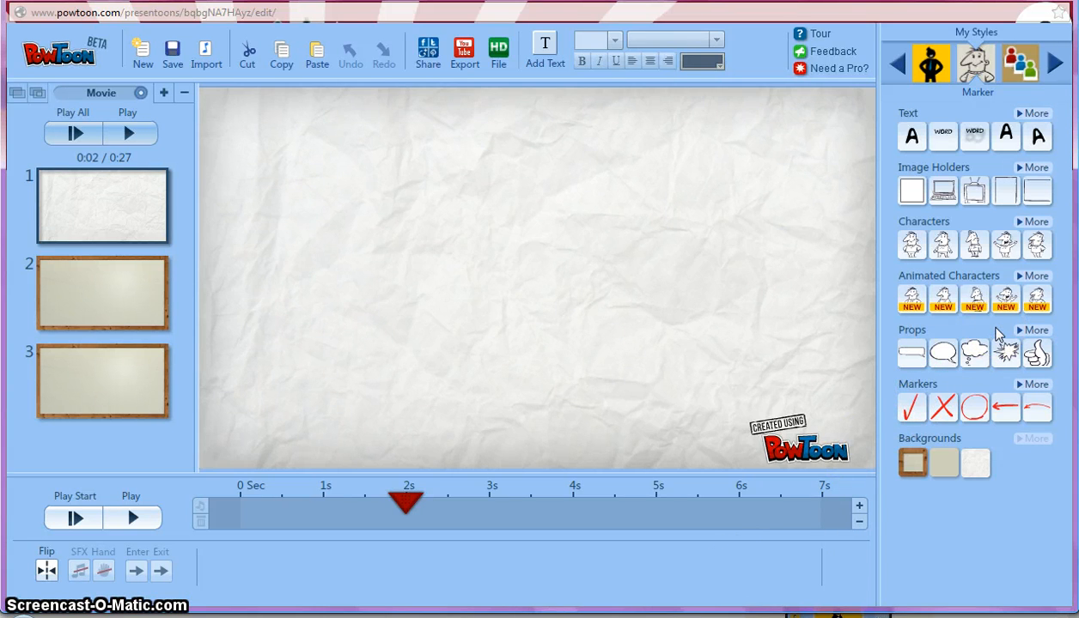
Step: Add the animated man with raised arms to slide 1, enlarged and placed on the left half of the slide
left_click(1035, 277)
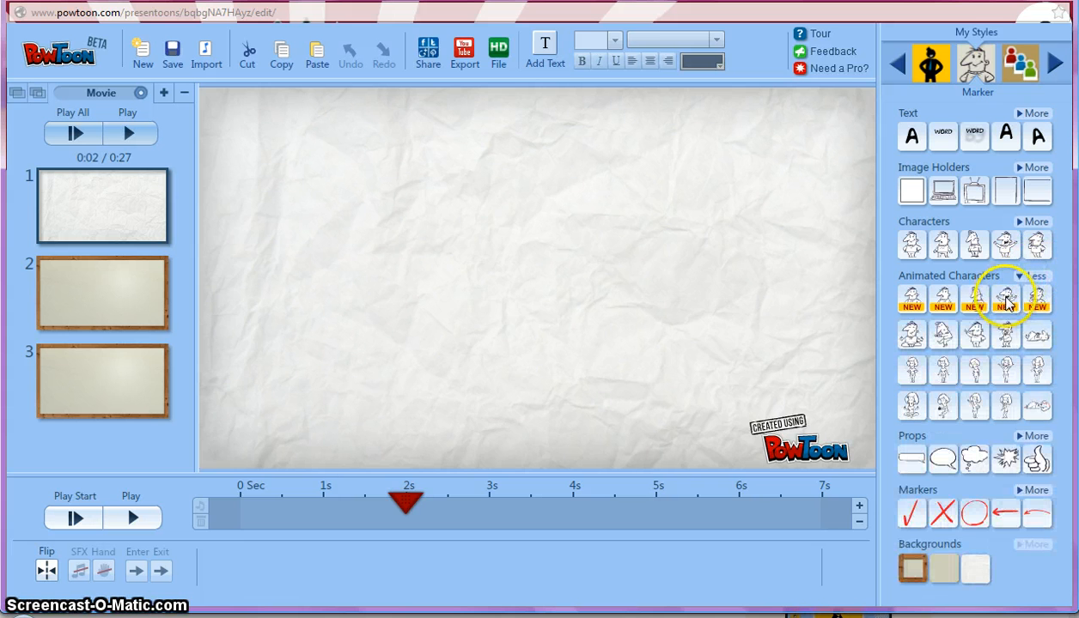
left_click(1003, 299)
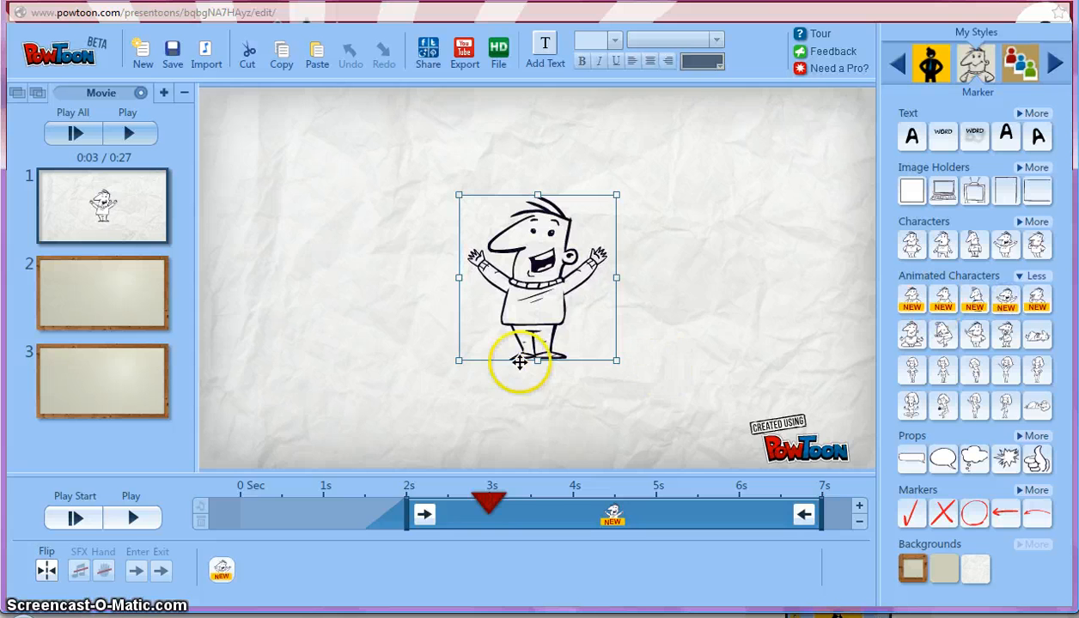
left_click_drag(461, 359, 337, 459)
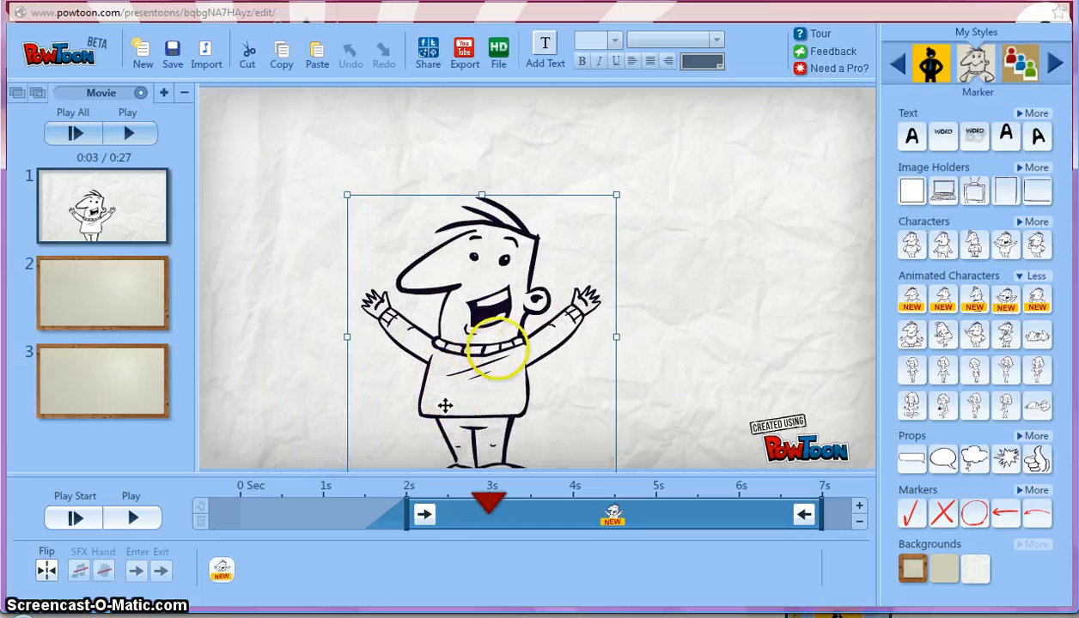
left_click_drag(495, 349, 401, 285)
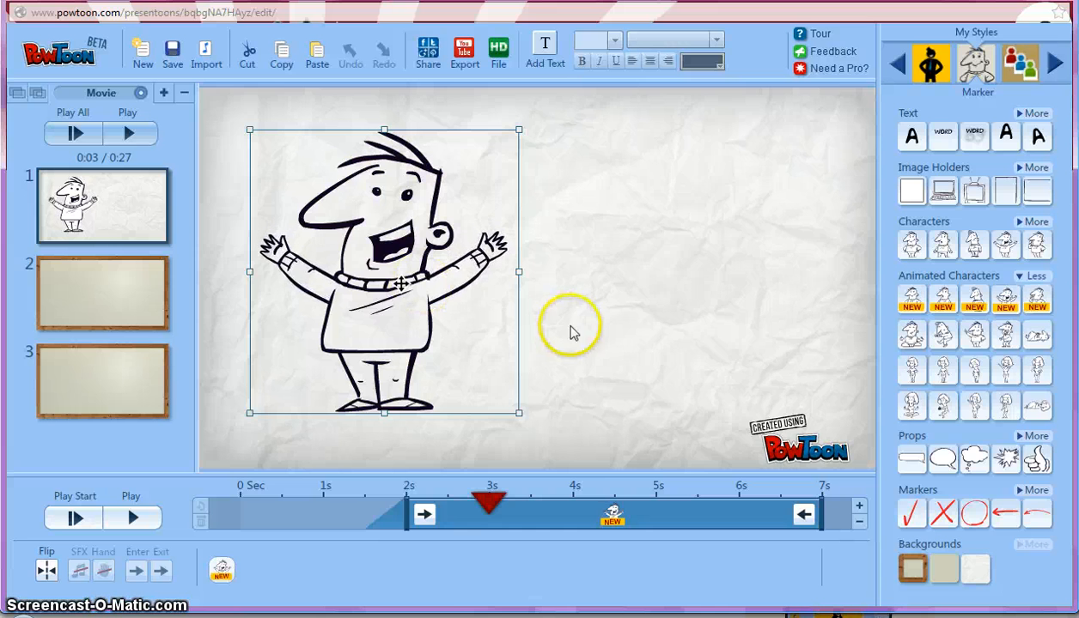
left_click(828, 394)
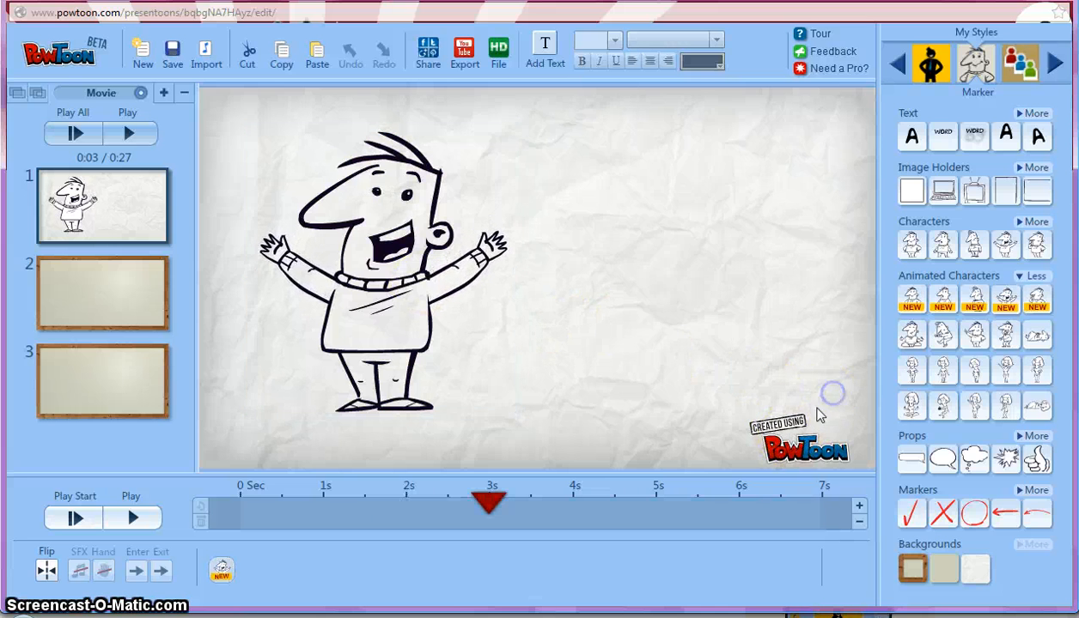
left_click(807, 464)
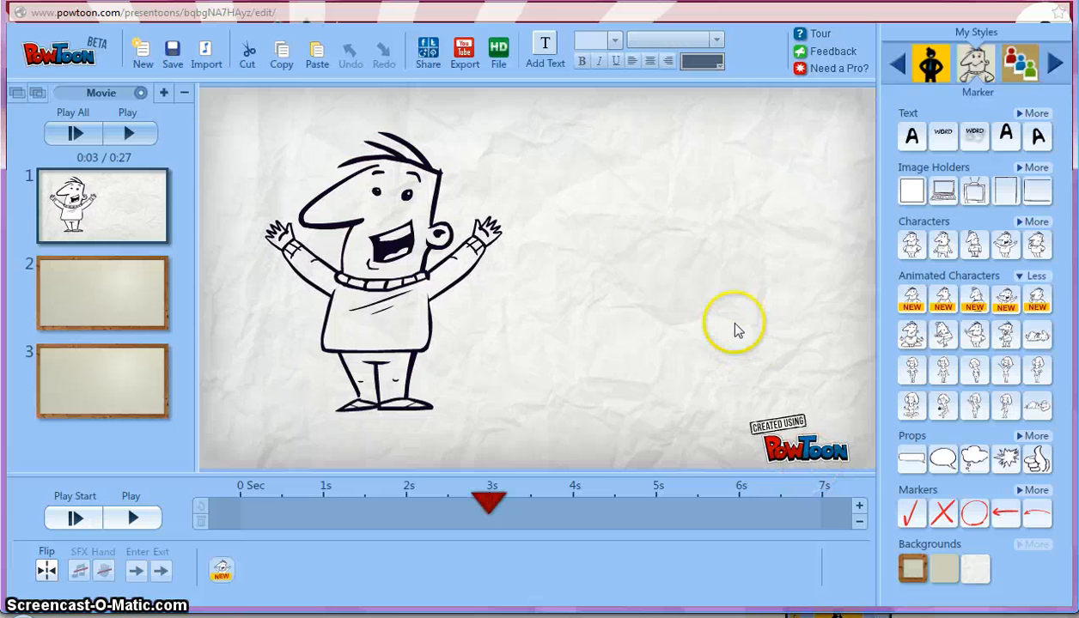
Step: Add a text with the Letters bouncing effect to slide 1 and format it as 72-point Stampete
left_click(1004, 138)
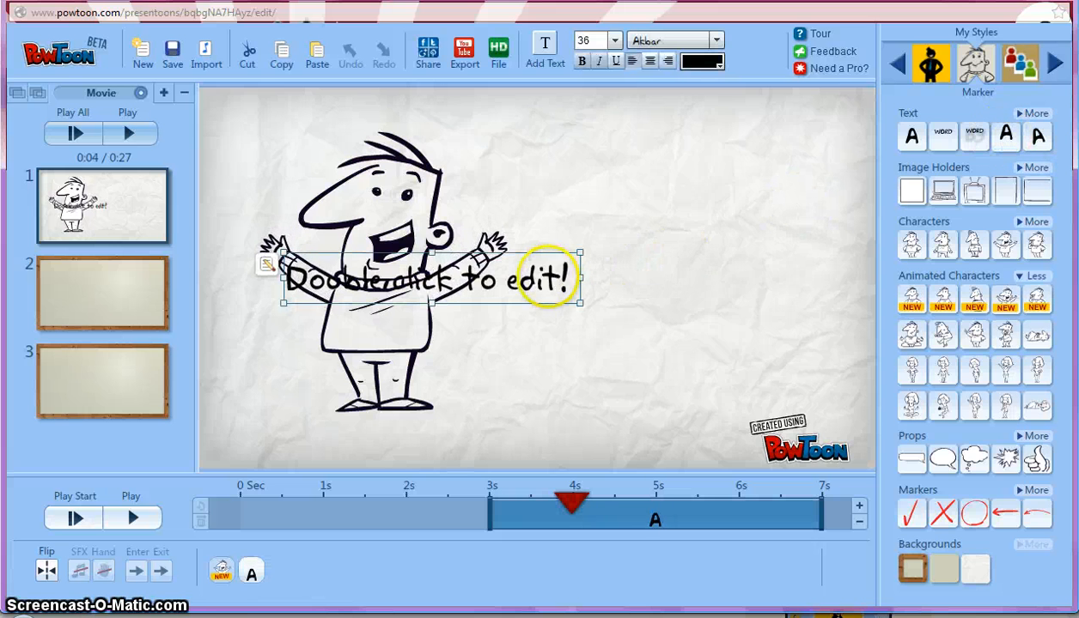
double_click(276, 271)
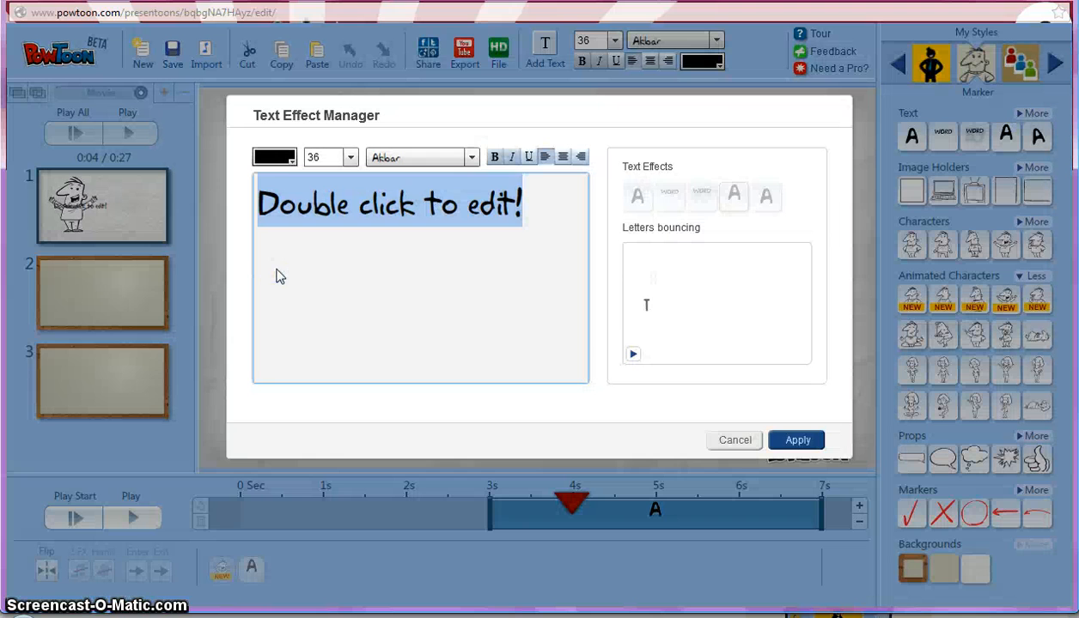
left_click(292, 161)
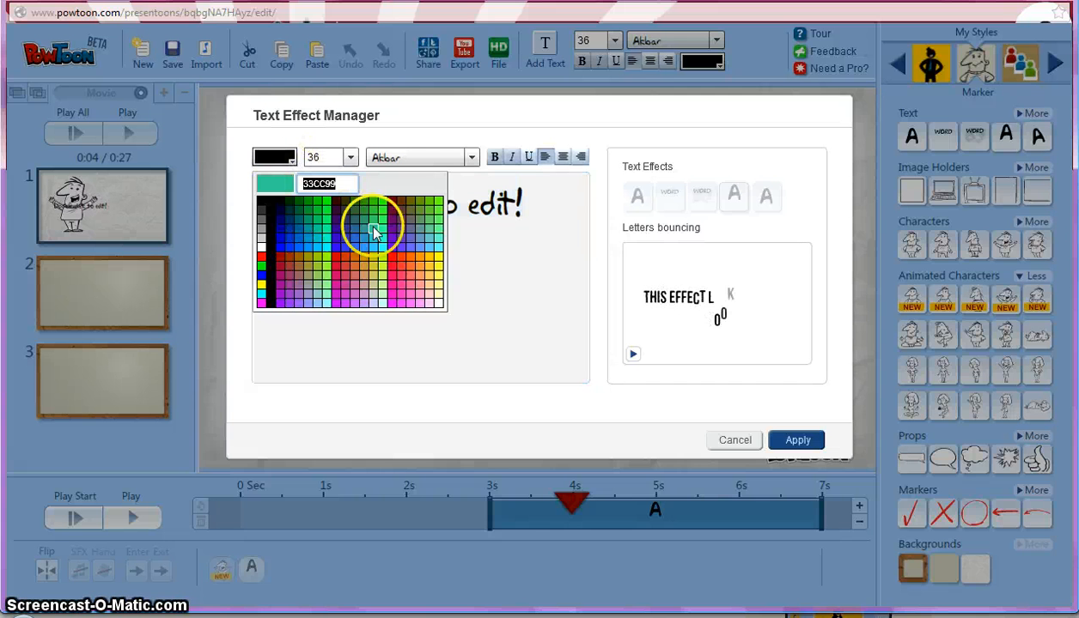
left_click(351, 163)
left_click(350, 158)
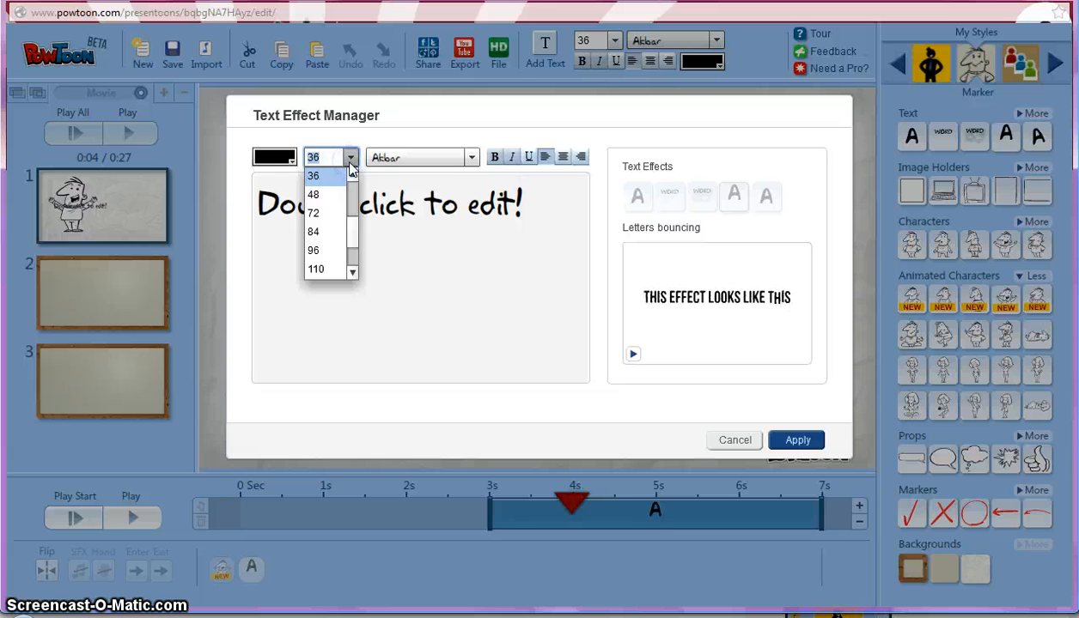
left_click(314, 213)
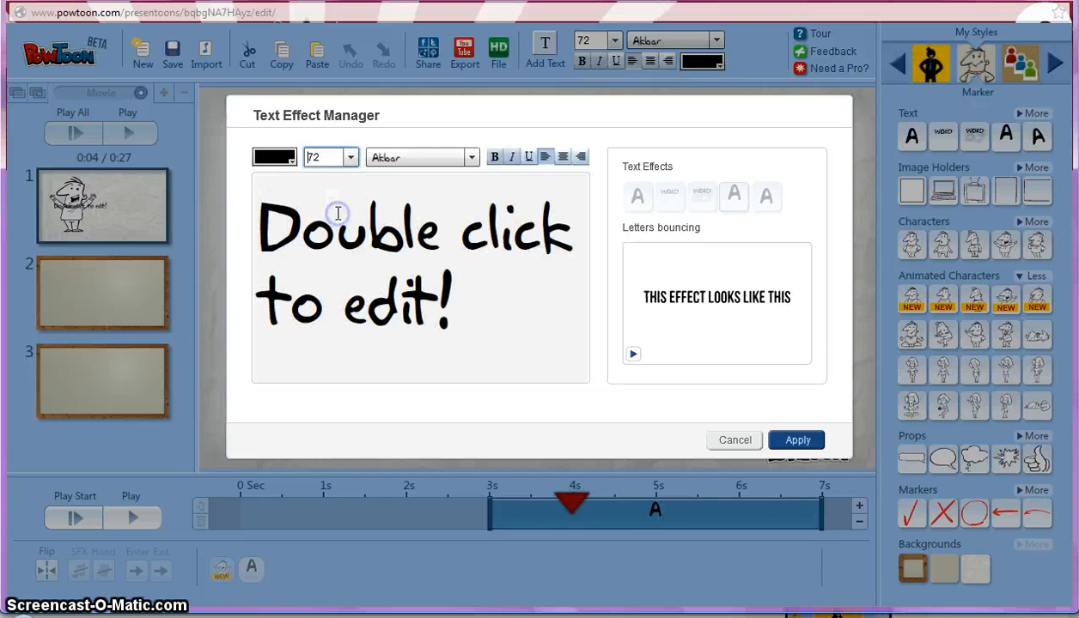
left_click(446, 163)
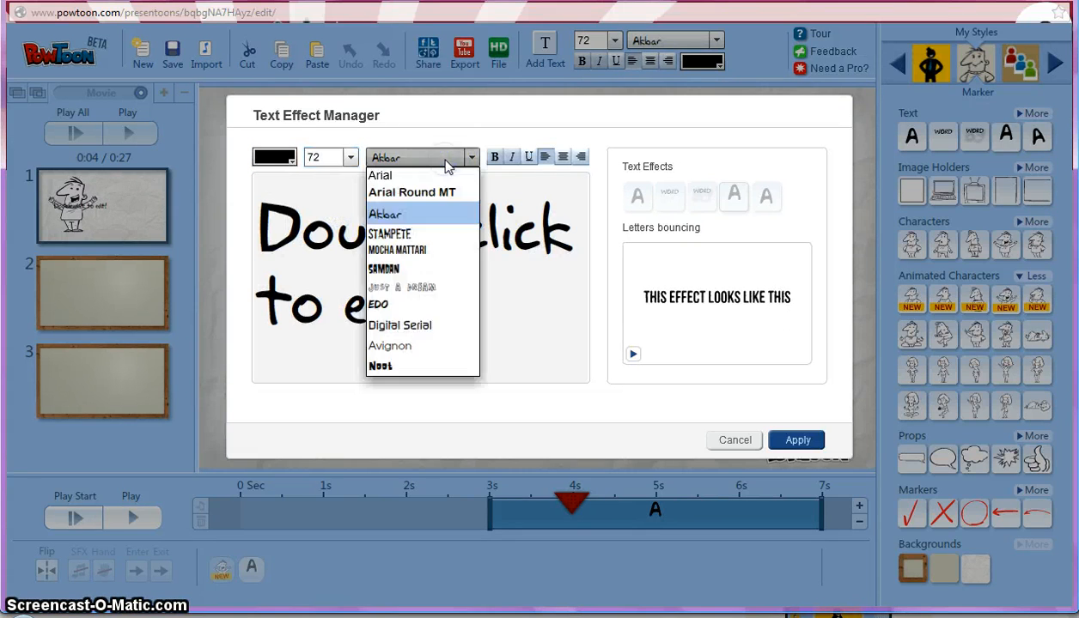
left_click(442, 235)
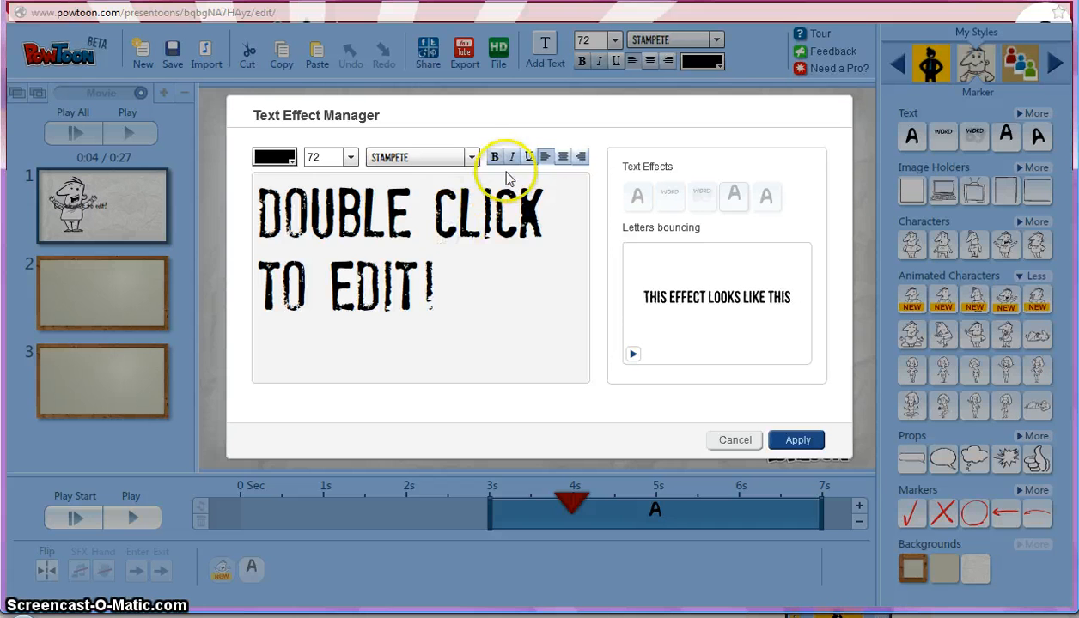
Step: Replace the placeholder text with HELLO!, preview the effect, and place the applied text to the right of the man
left_click_drag(431, 289, 295, 218)
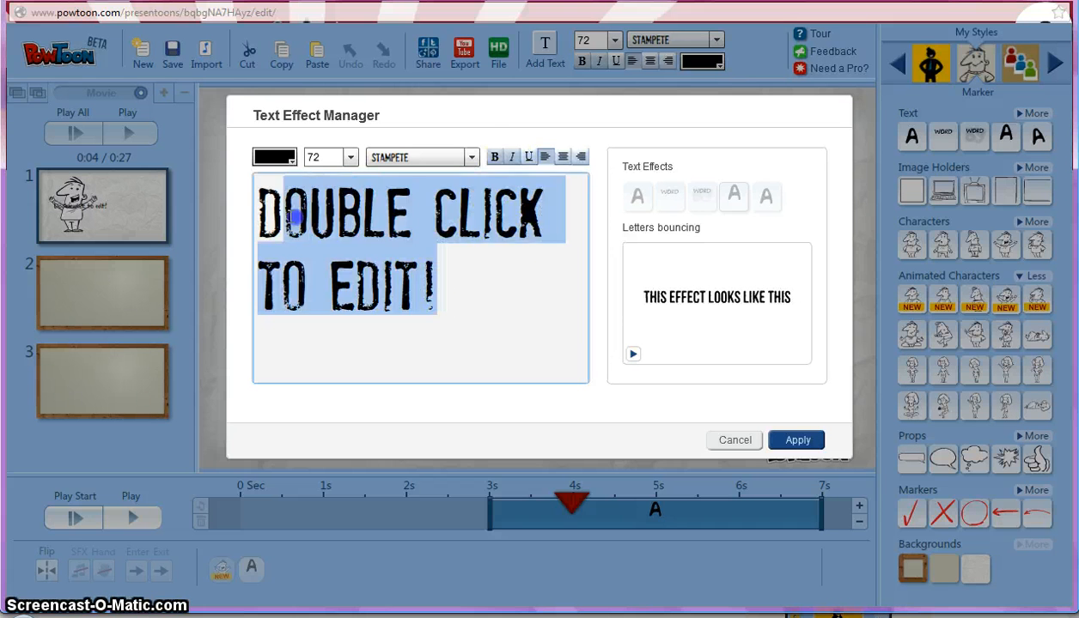
key("BackSpace")
key("BackSpace")
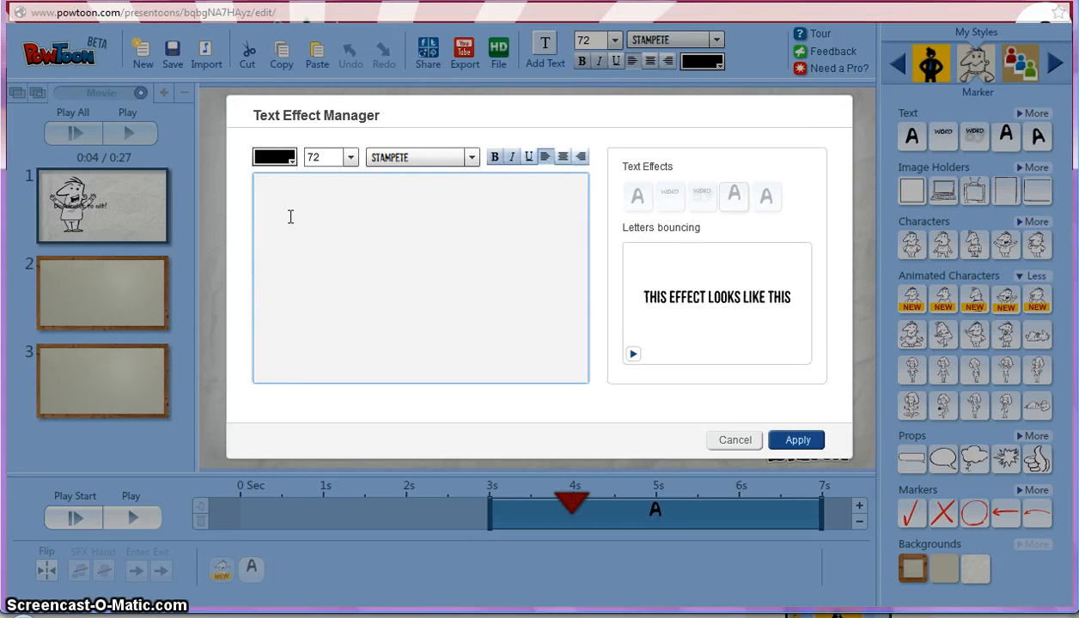
type("HELLO")
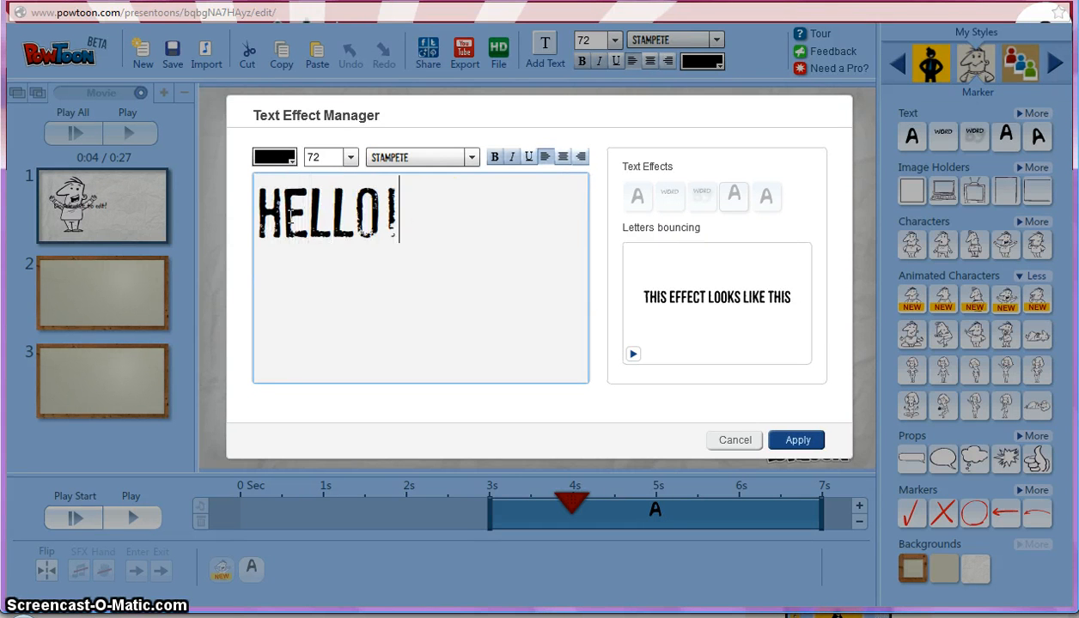
type("!")
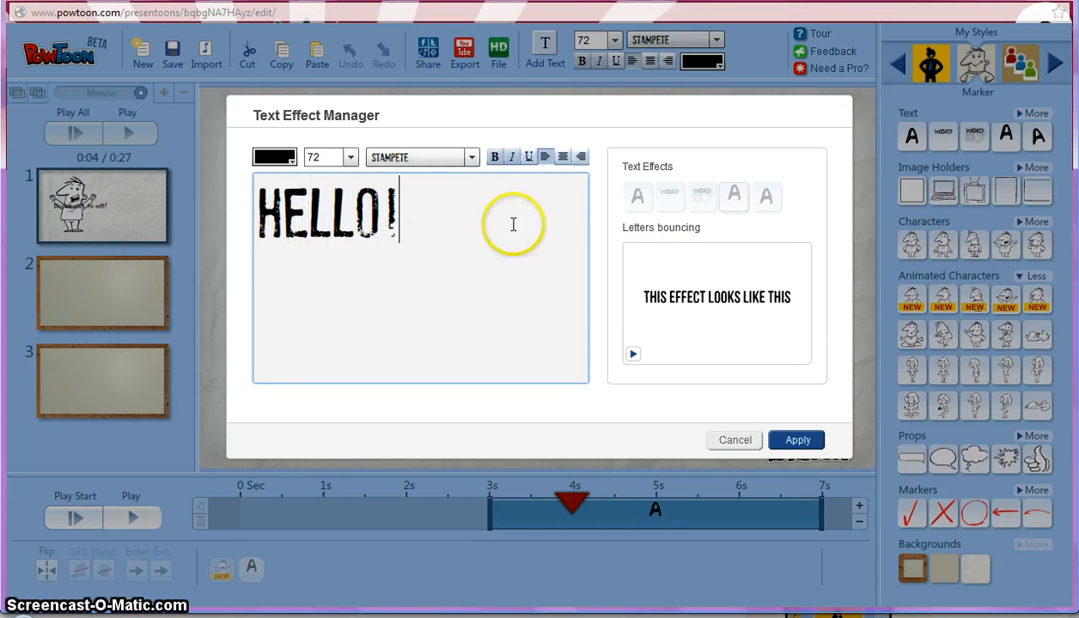
left_click(635, 356)
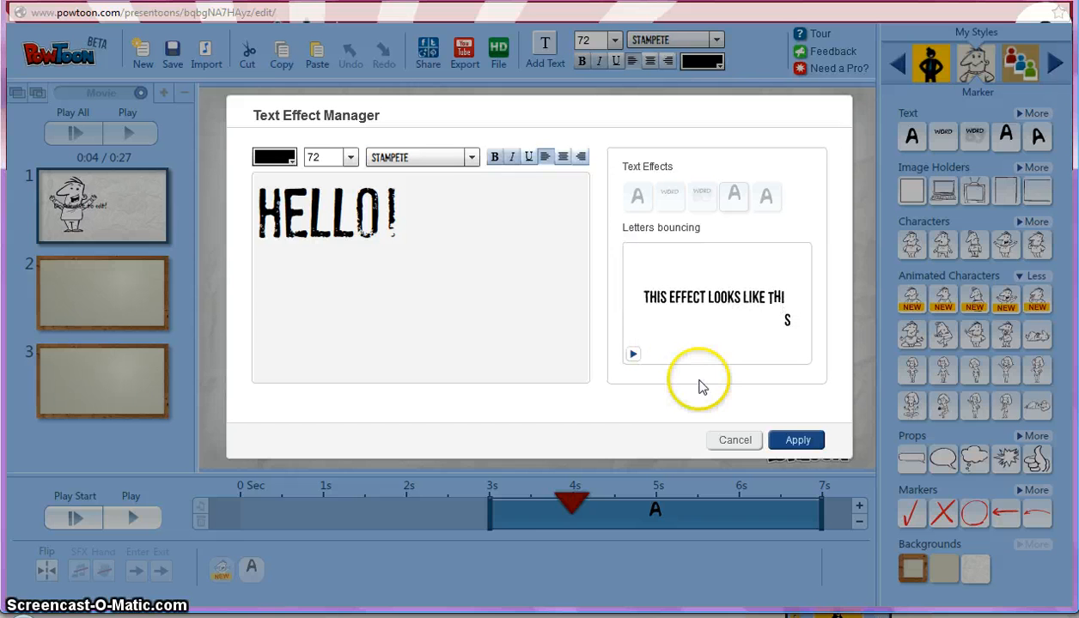
left_click(789, 440)
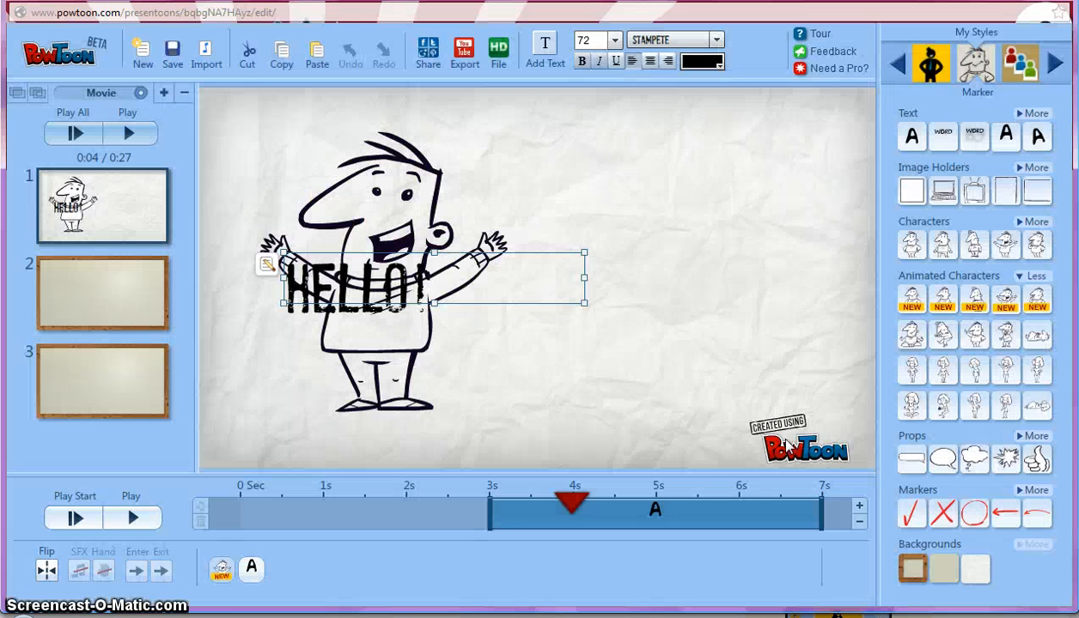
left_click_drag(510, 284, 759, 280)
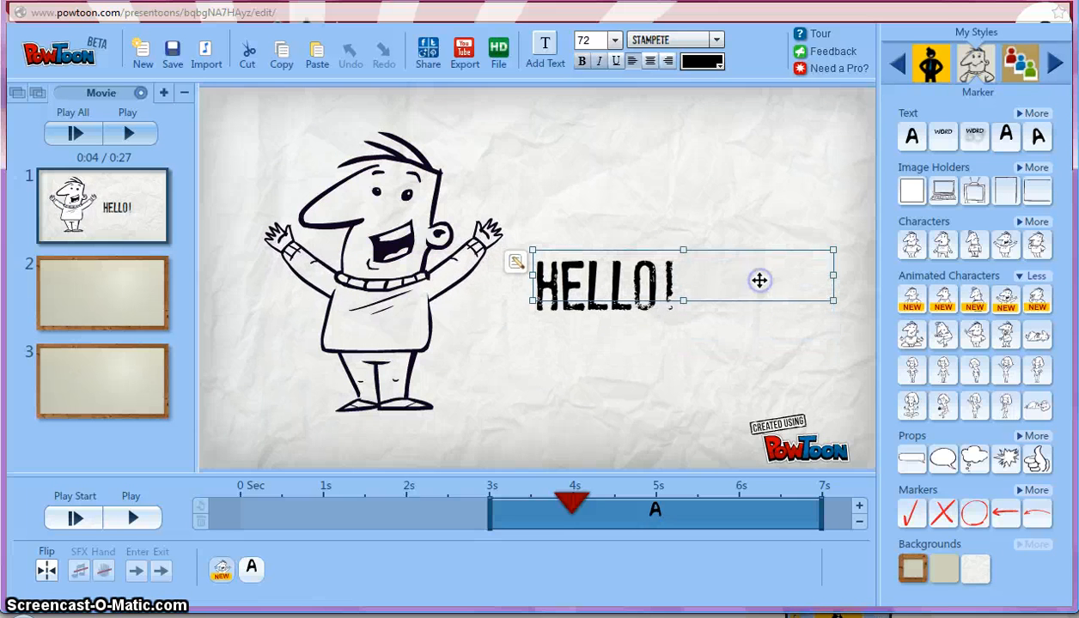
left_click(646, 396)
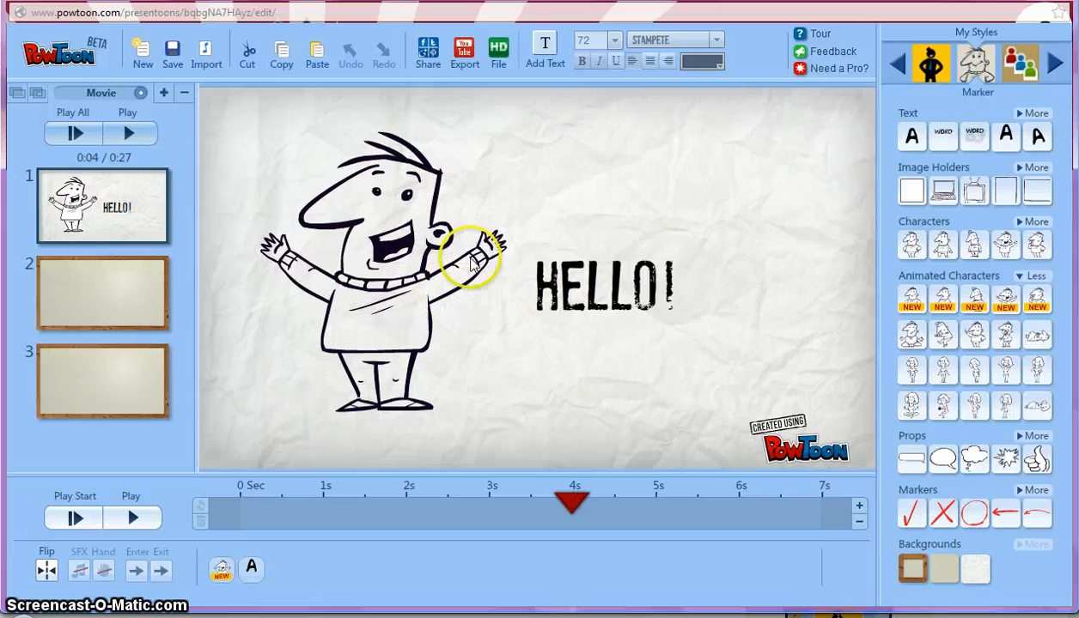
Step: Make the animated man appear from 1 second on the slide's timeline
left_click(388, 279)
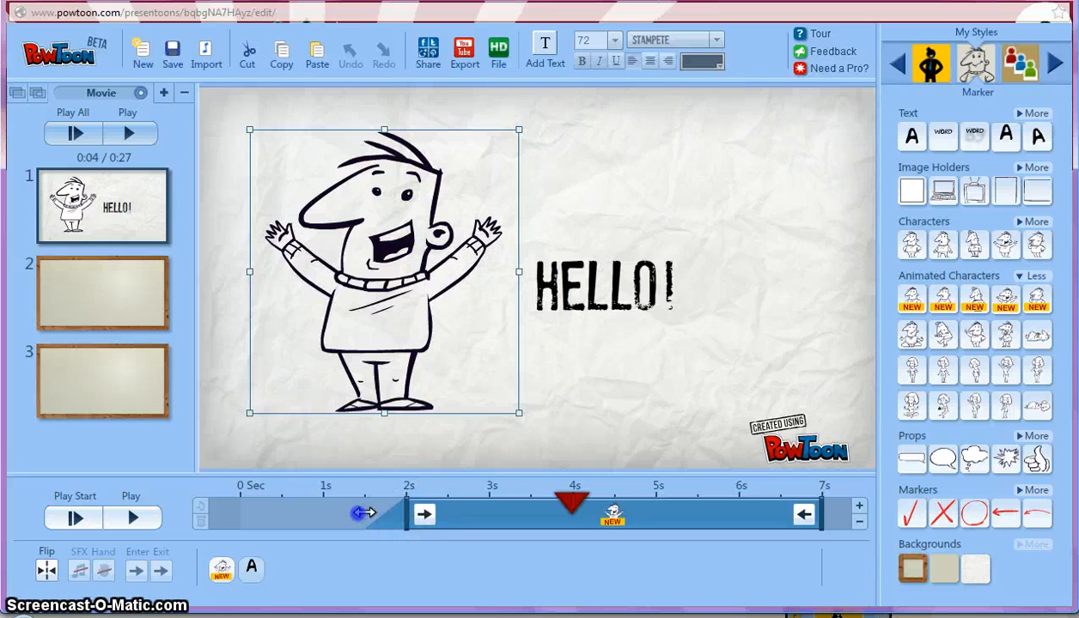
left_click_drag(362, 513, 344, 512)
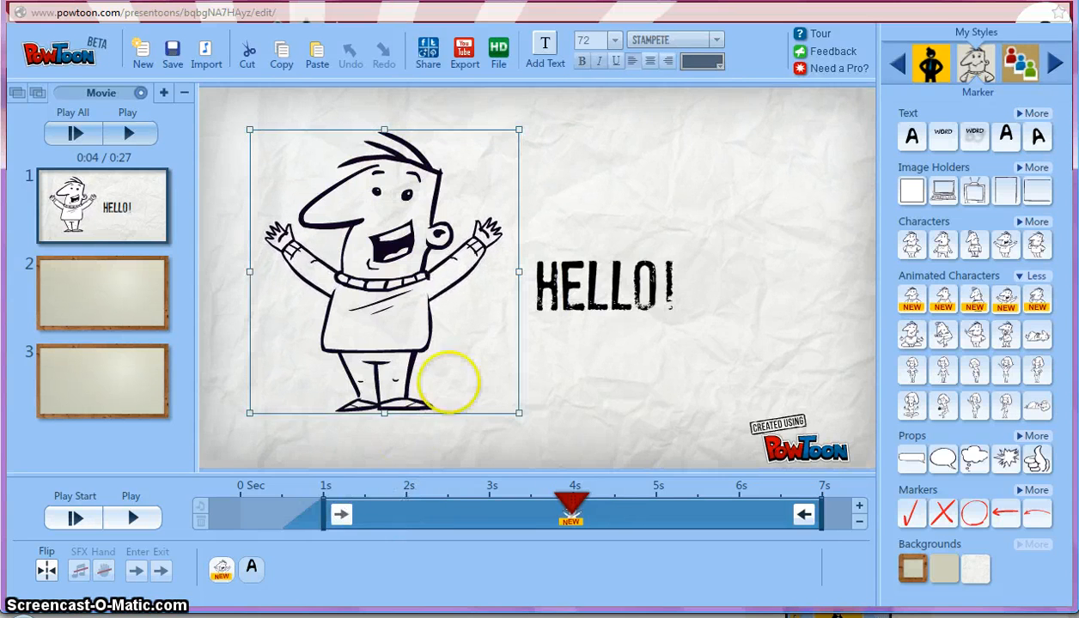
Step: Make the HELLO! text appear from 2 seconds on slide 1's timeline and play the slide from the start
left_click(581, 302)
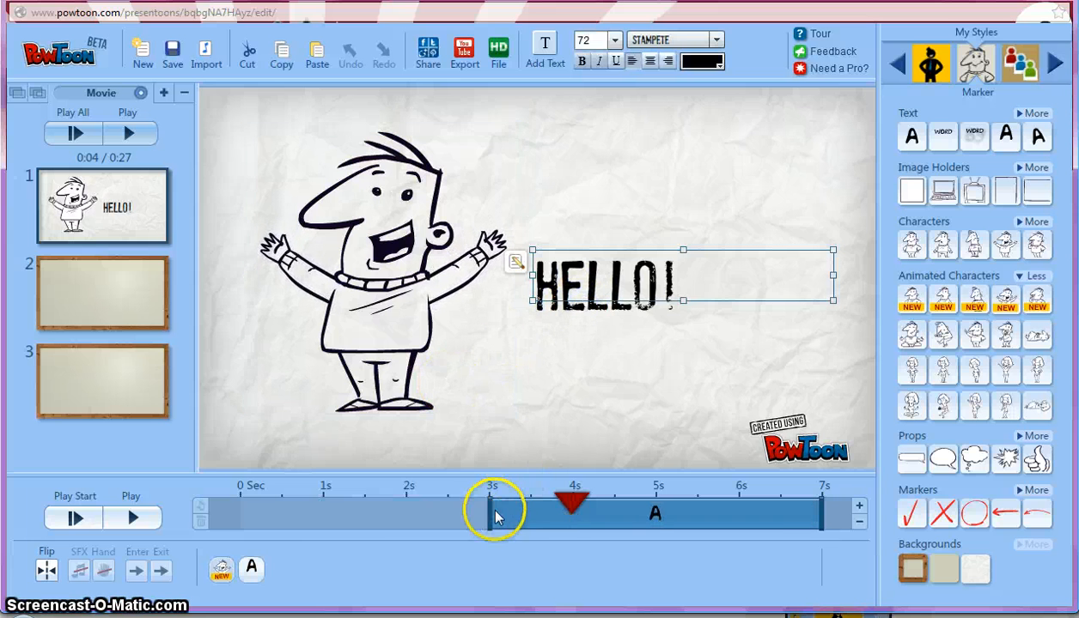
left_click_drag(491, 511, 446, 524)
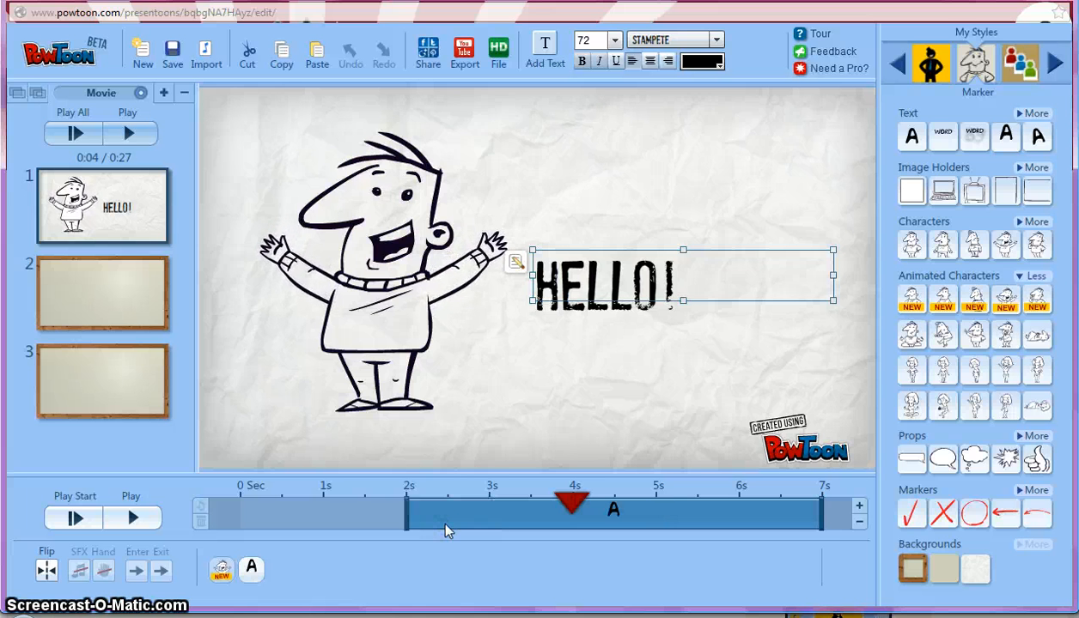
left_click(441, 529)
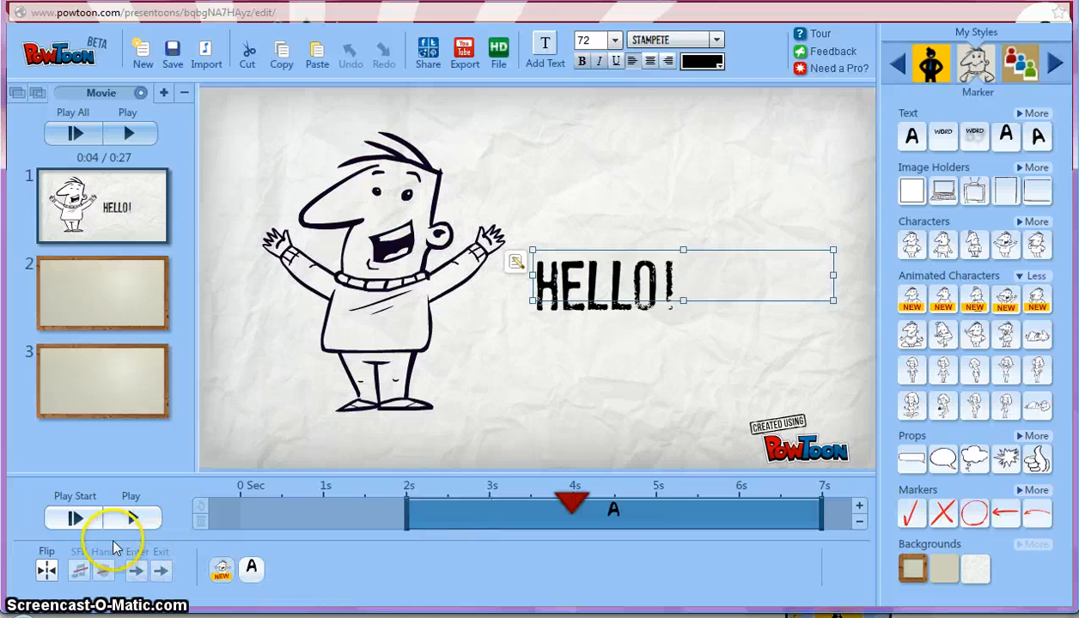
left_click(93, 523)
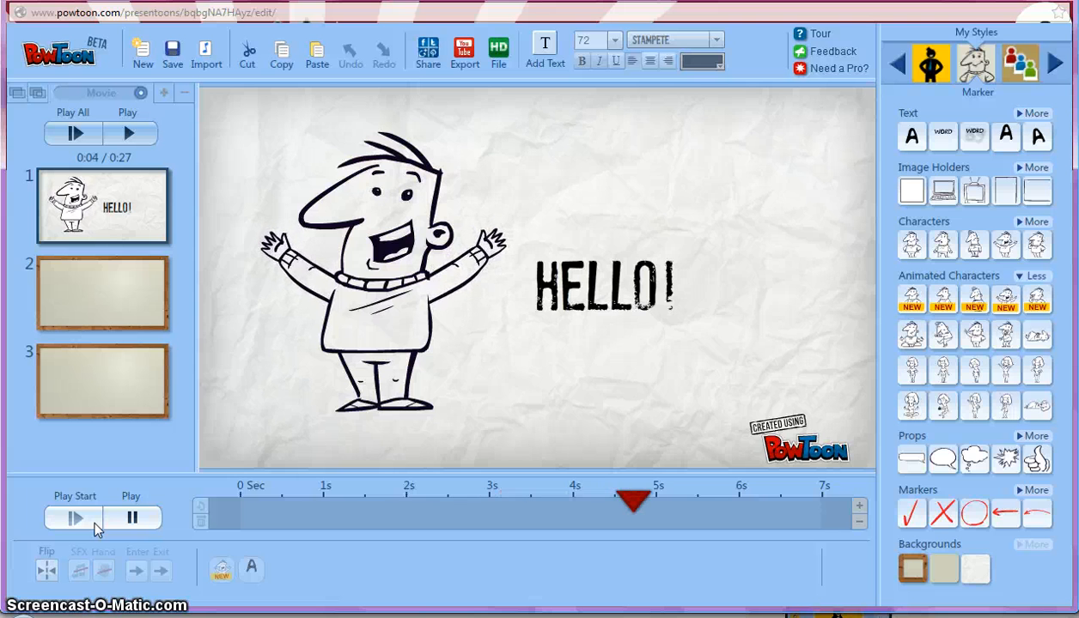
Step: Add the penguin character from the Picto style to slide 2, enlarged to most of the slide's height and placed right of centre
left_click(105, 280)
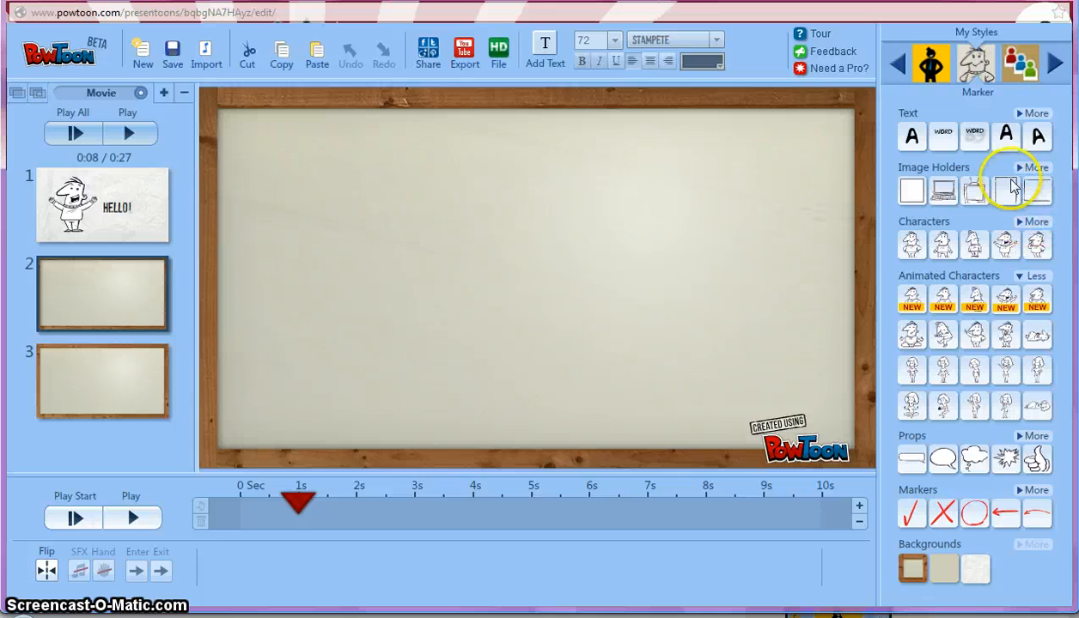
left_click(942, 71)
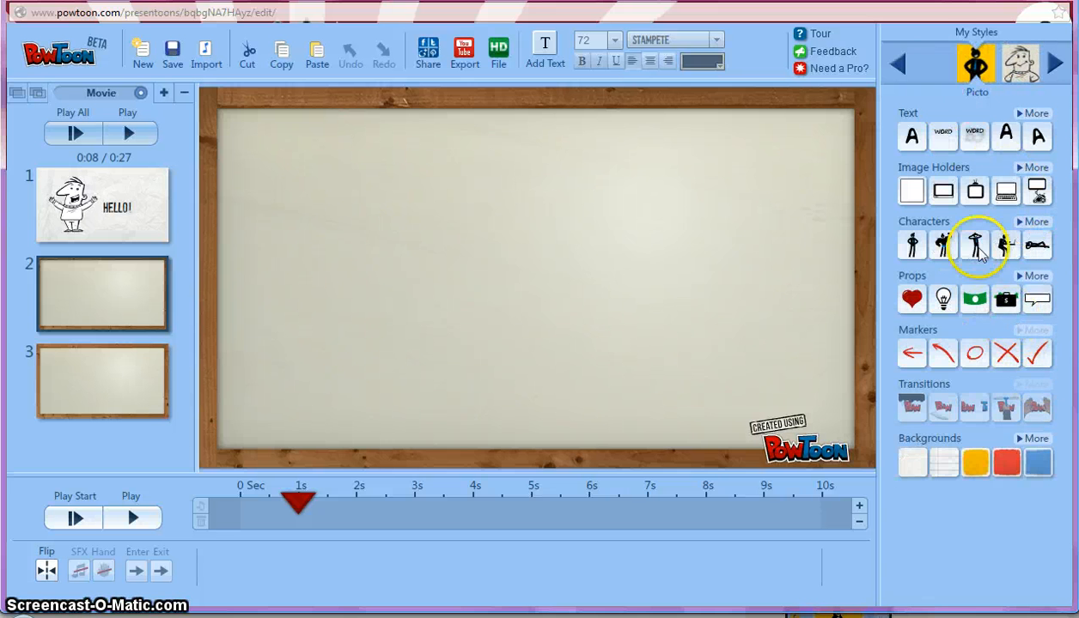
left_click(1035, 224)
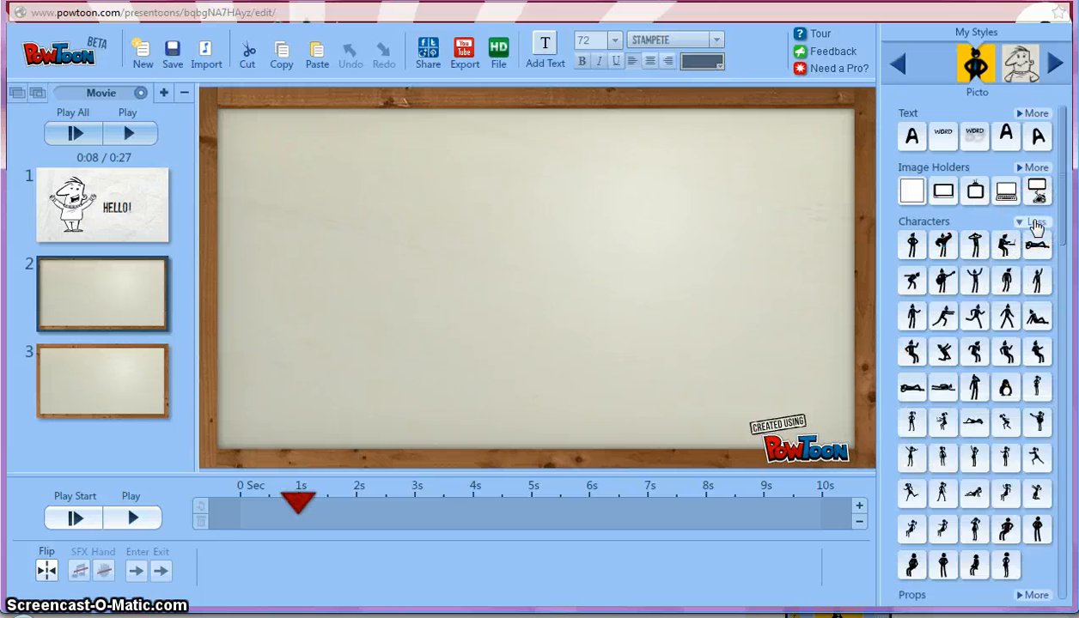
left_click(1006, 389)
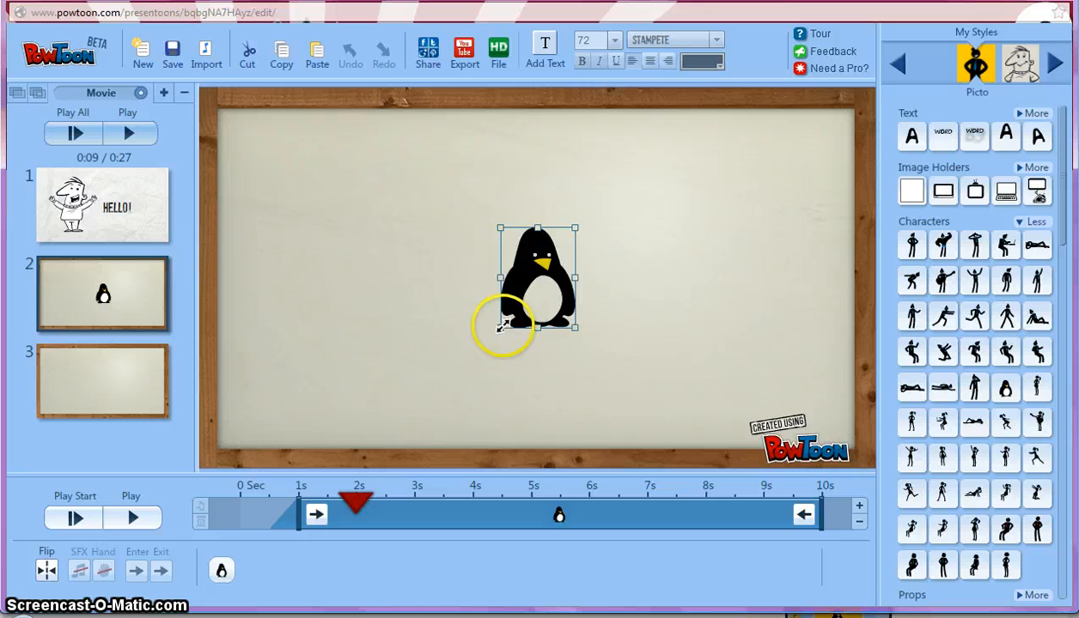
left_click_drag(501, 326, 330, 471)
left_click_drag(472, 404, 390, 323)
left_click(573, 340)
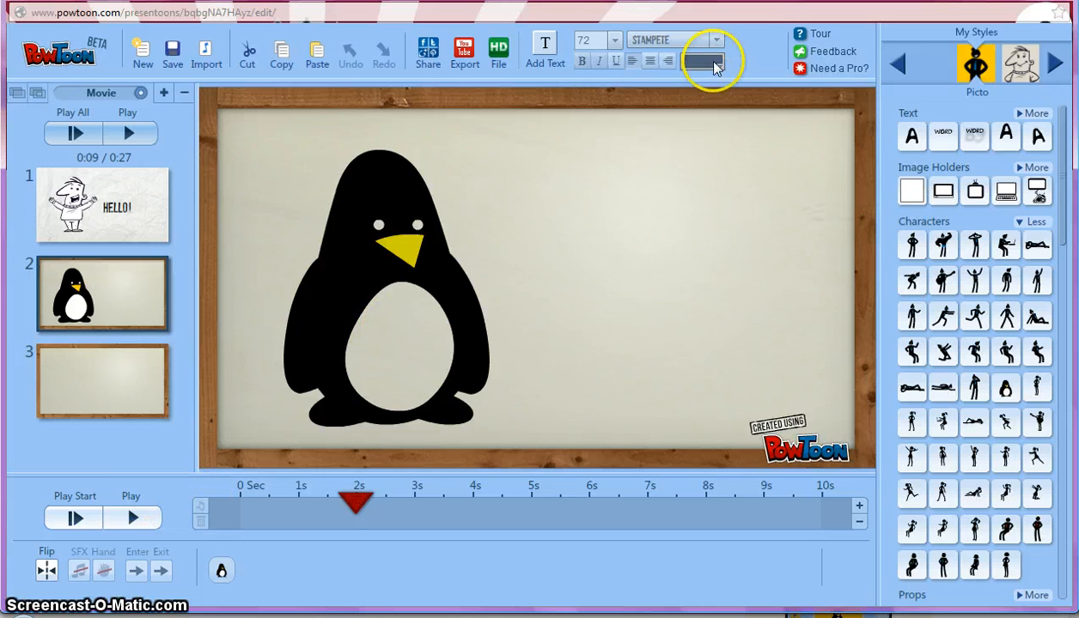
left_click(416, 315)
left_click_drag(415, 315, 625, 303)
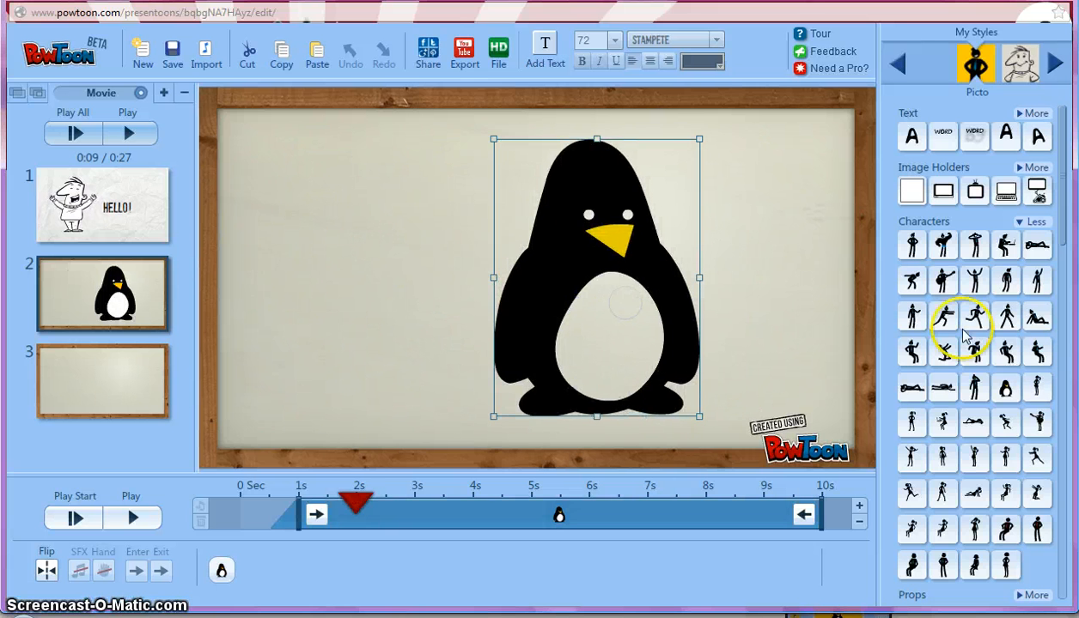
Step: Add the light bulb prop beside the penguin's head and the red heart prop on its belly
left_click(1035, 222)
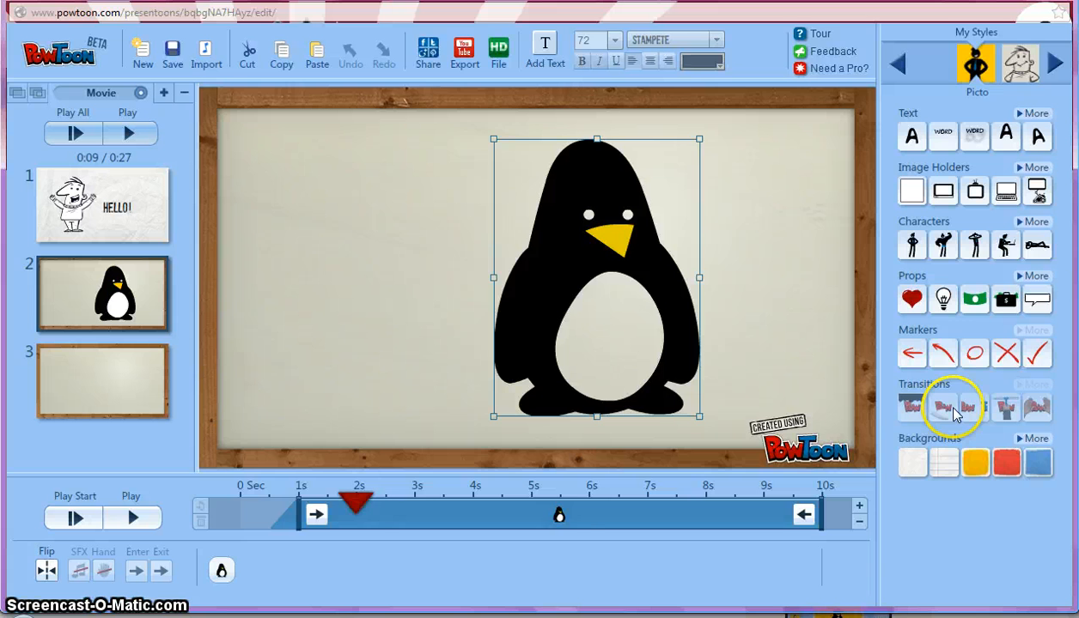
left_click(943, 299)
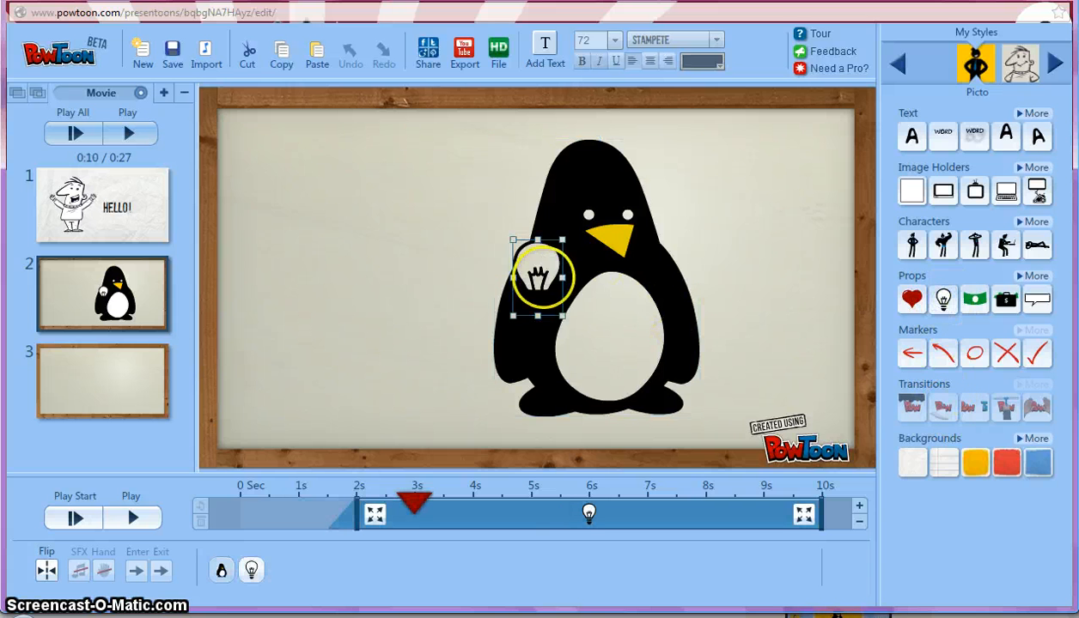
left_click_drag(539, 278, 493, 176)
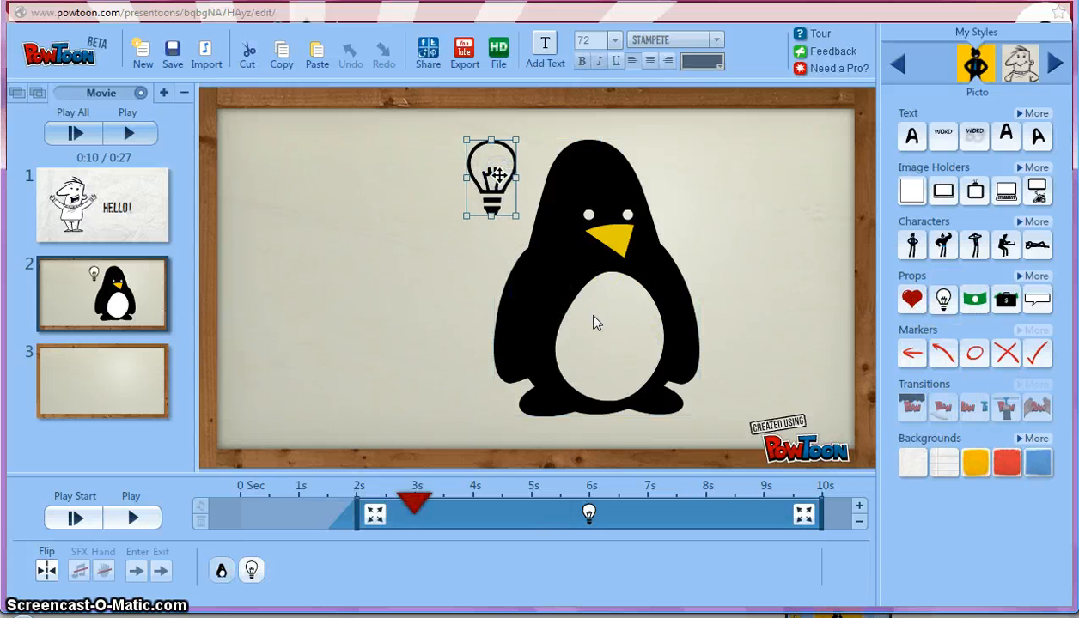
left_click(752, 301)
left_click(910, 299)
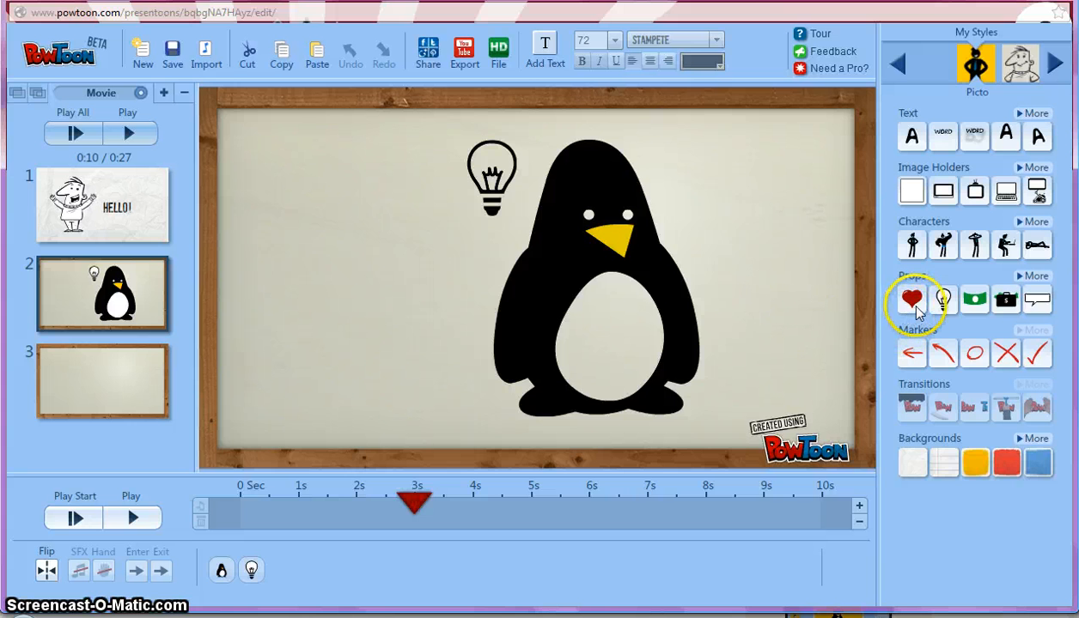
left_click_drag(547, 276, 644, 316)
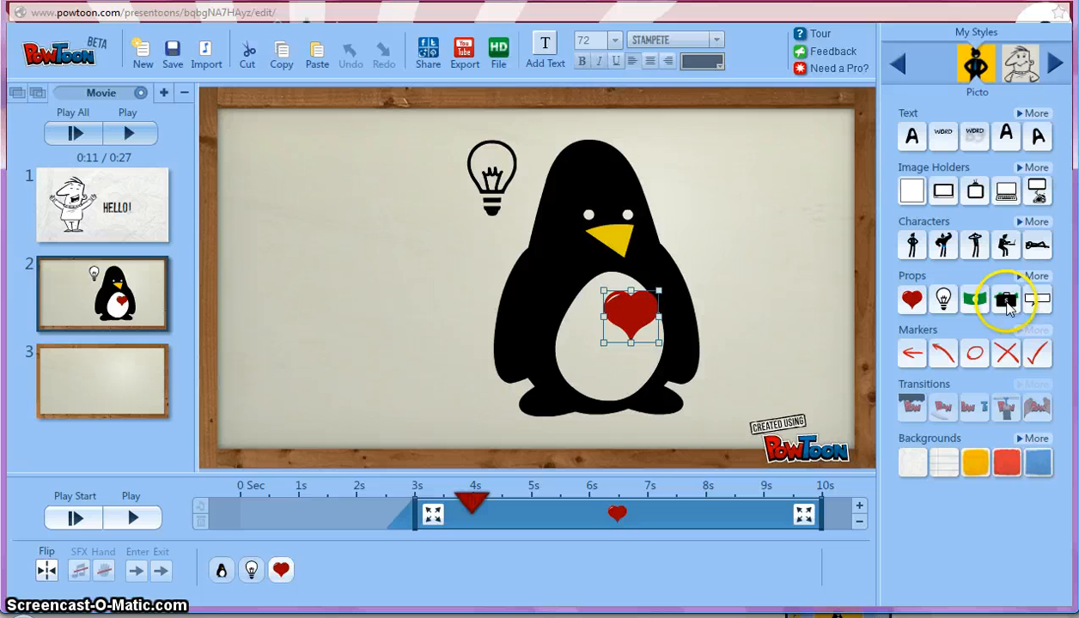
Step: Add the rectangular speech bubble prop and place it to the upper right of the penguin's beak
left_click(1036, 299)
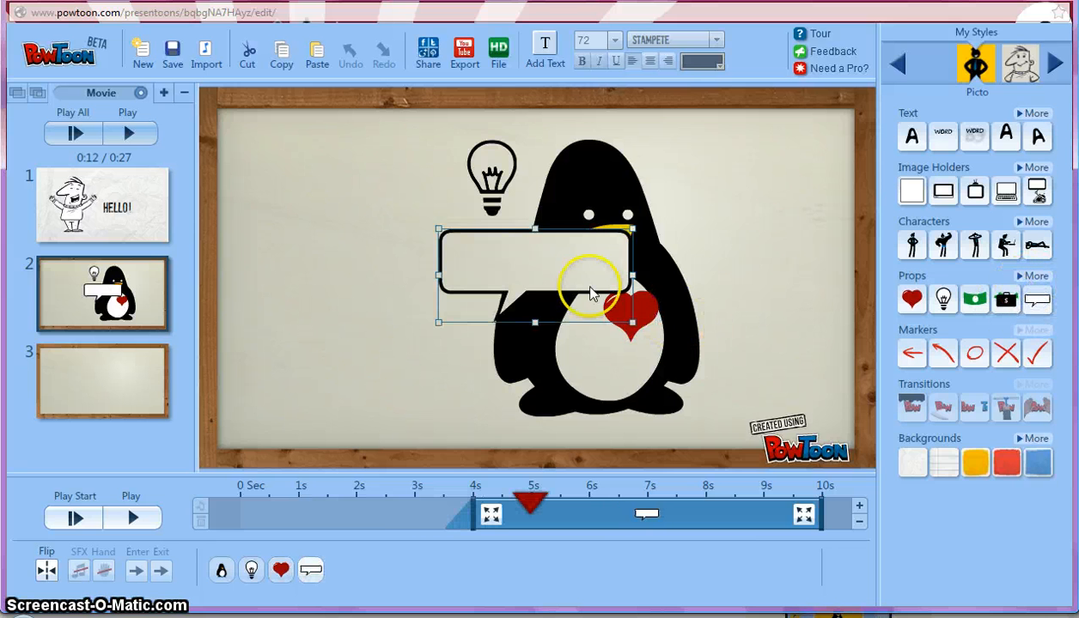
left_click_drag(549, 260, 768, 161)
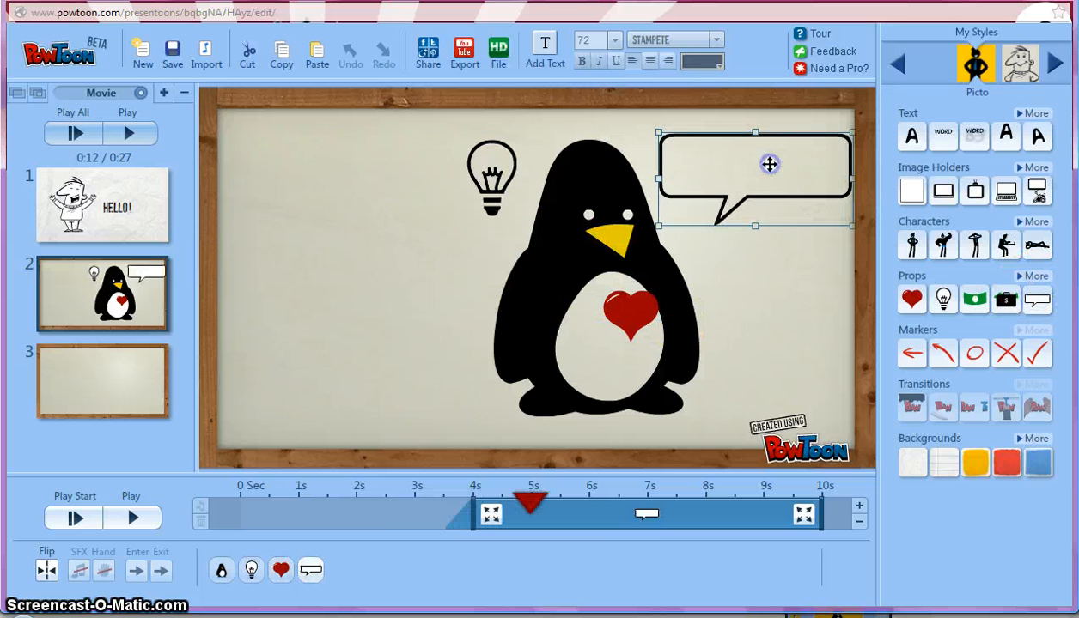
left_click(801, 275)
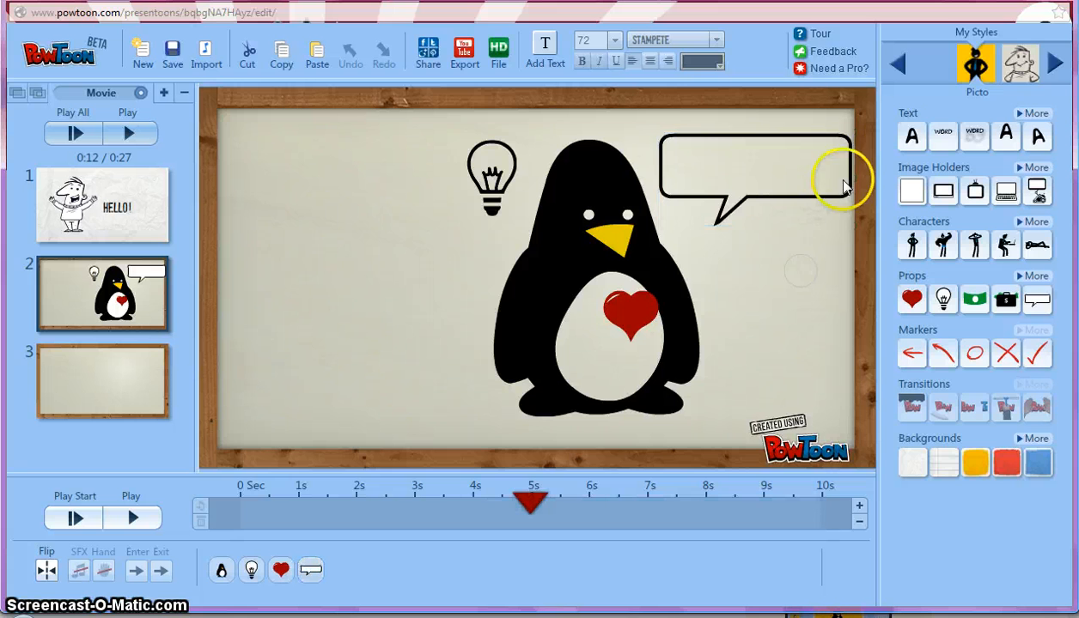
Step: Add a plain text without effect to slide 2 and colour it red in the Text Effect Manager
left_click(911, 136)
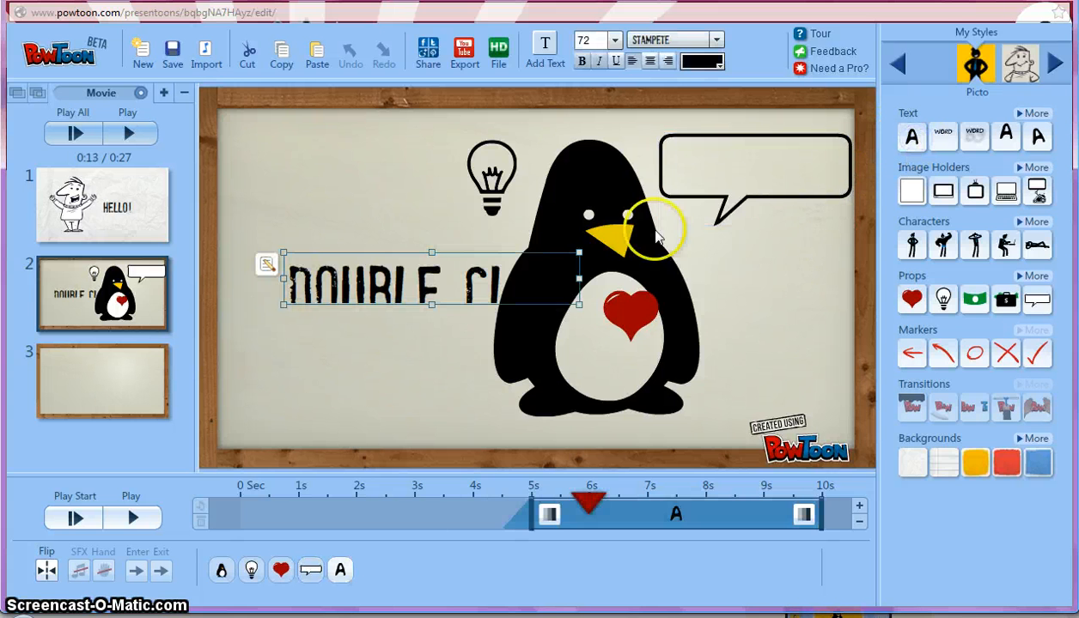
double_click(475, 277)
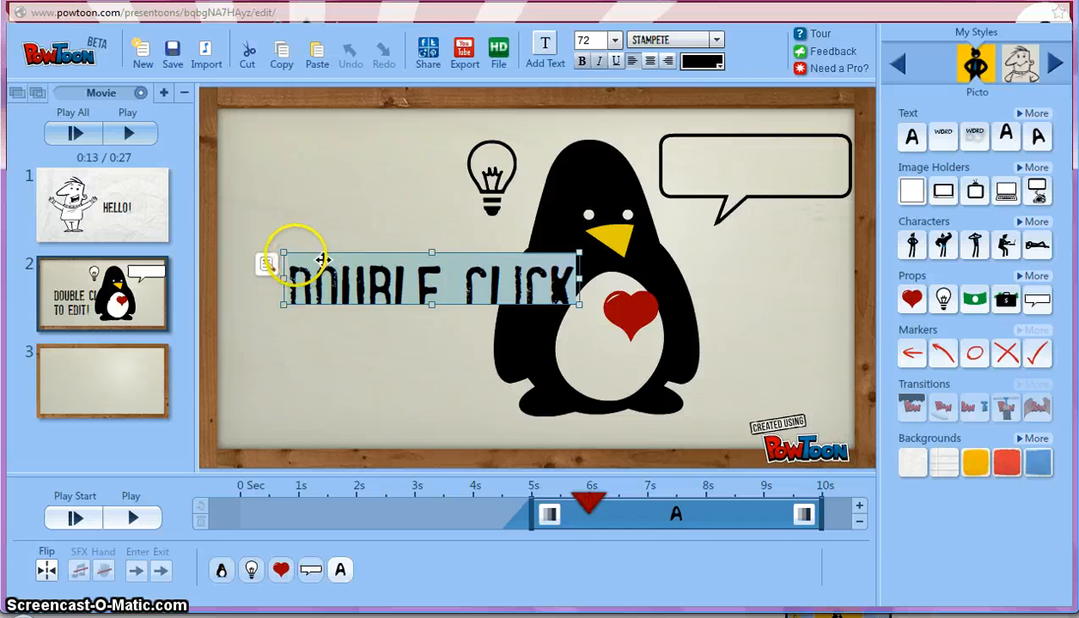
left_click(266, 263)
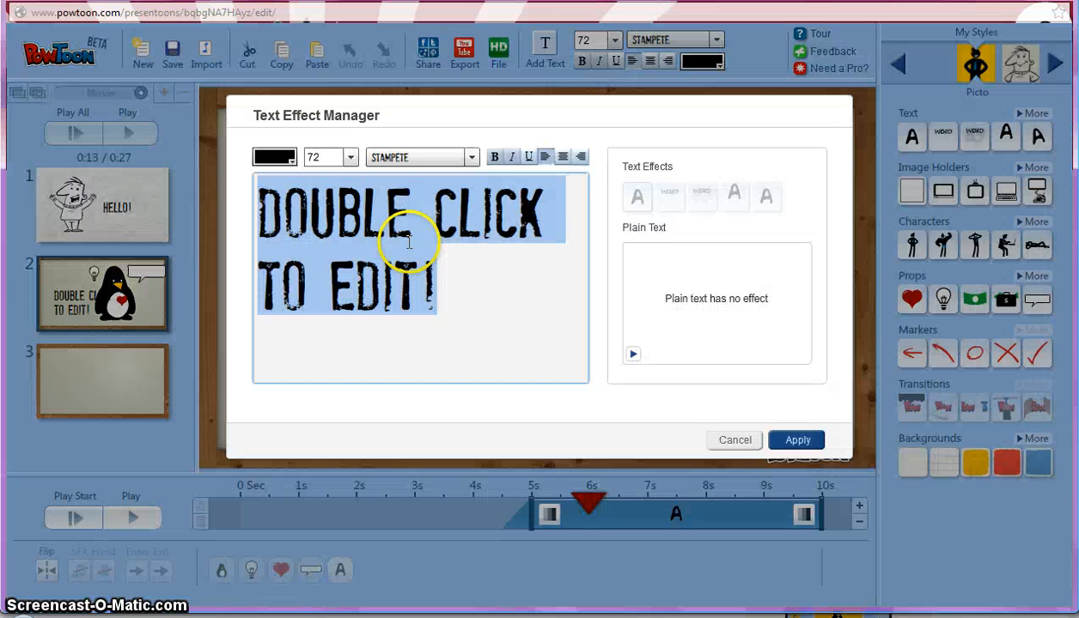
left_click(292, 163)
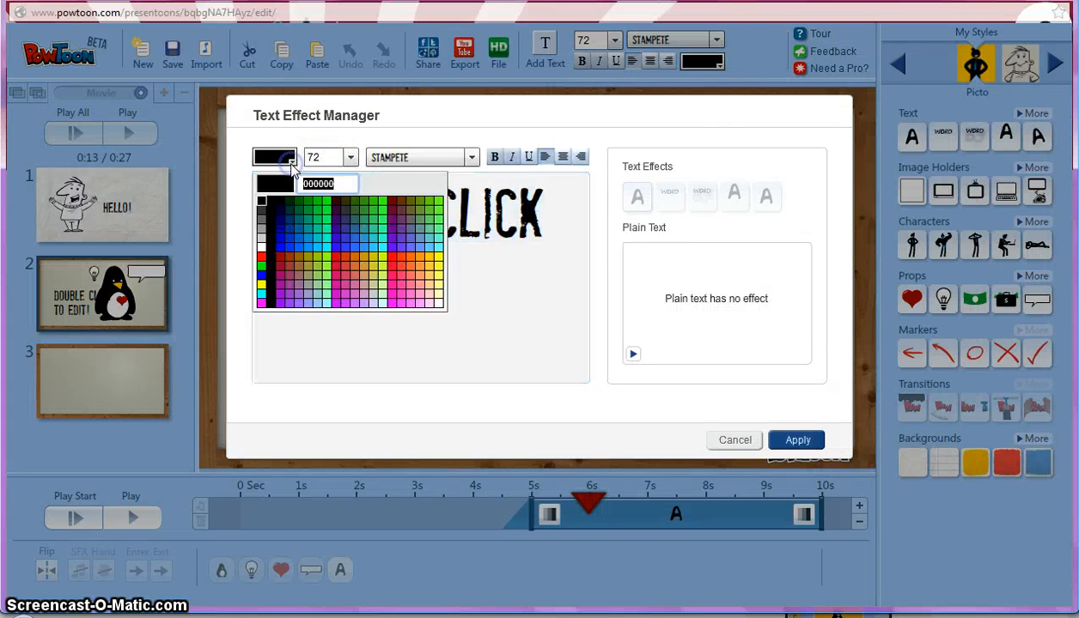
left_click(261, 246)
left_click(286, 165)
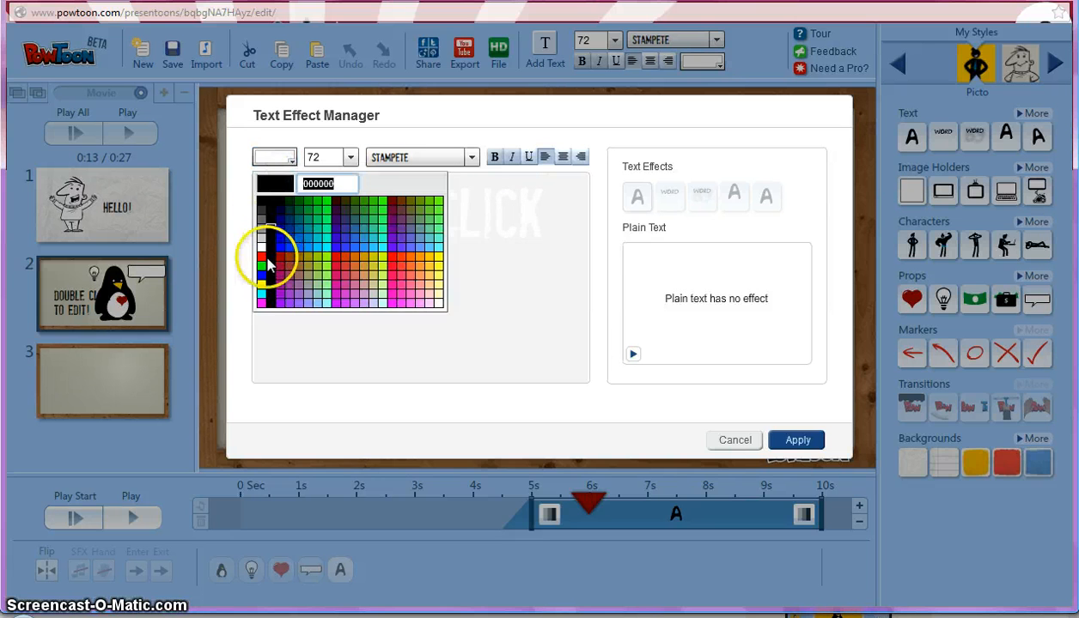
left_click(262, 254)
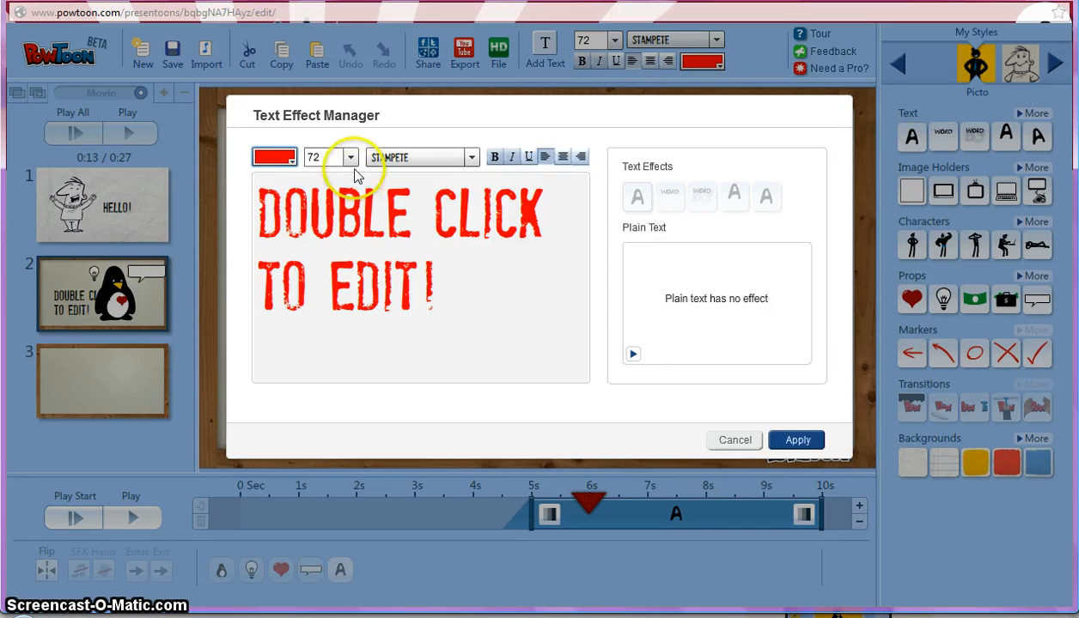
Step: Set the red text's size to 48 and its font to Edo
left_click(352, 158)
left_click(352, 175)
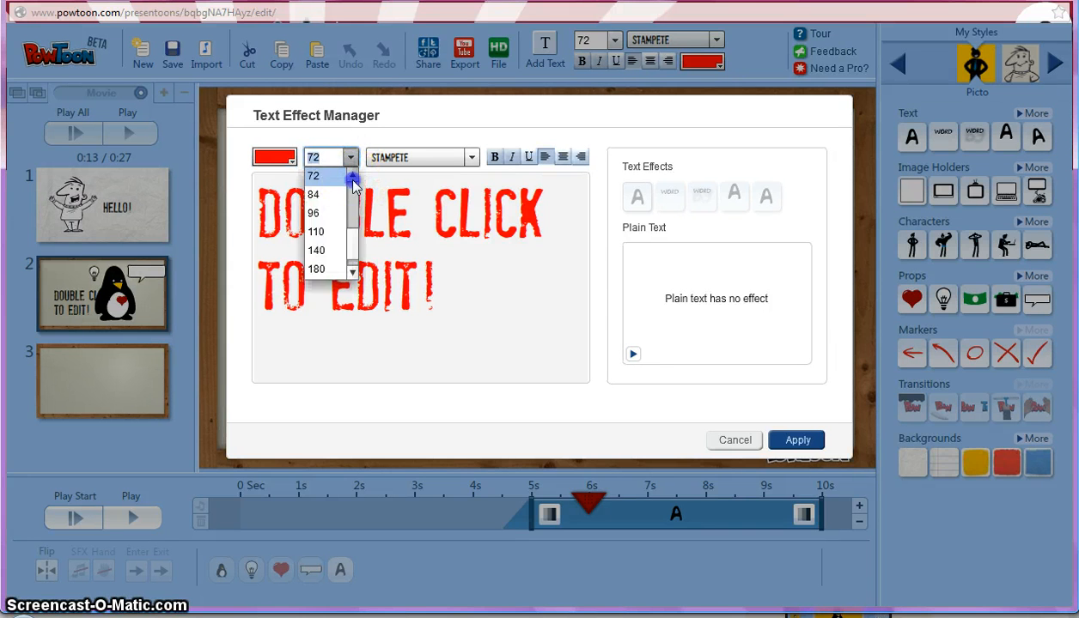
left_click(346, 196)
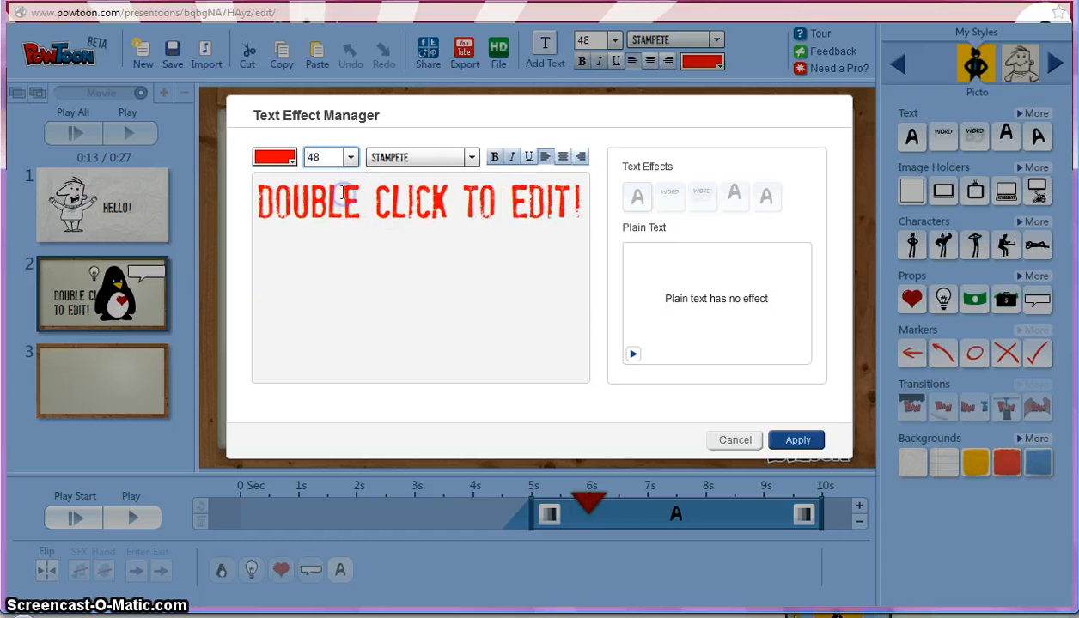
left_click(422, 158)
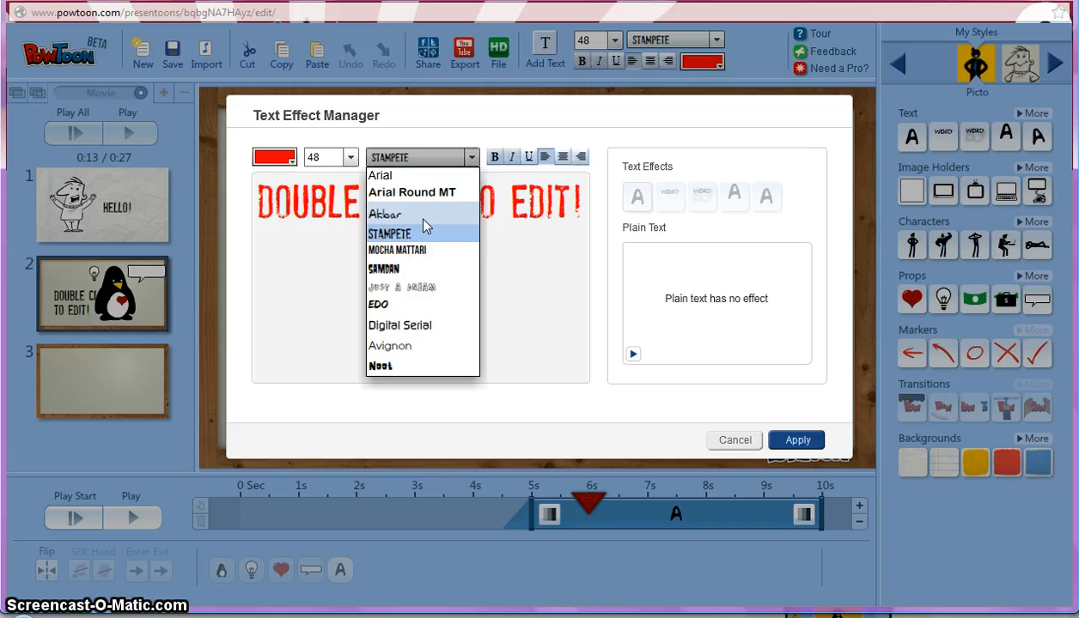
left_click(415, 270)
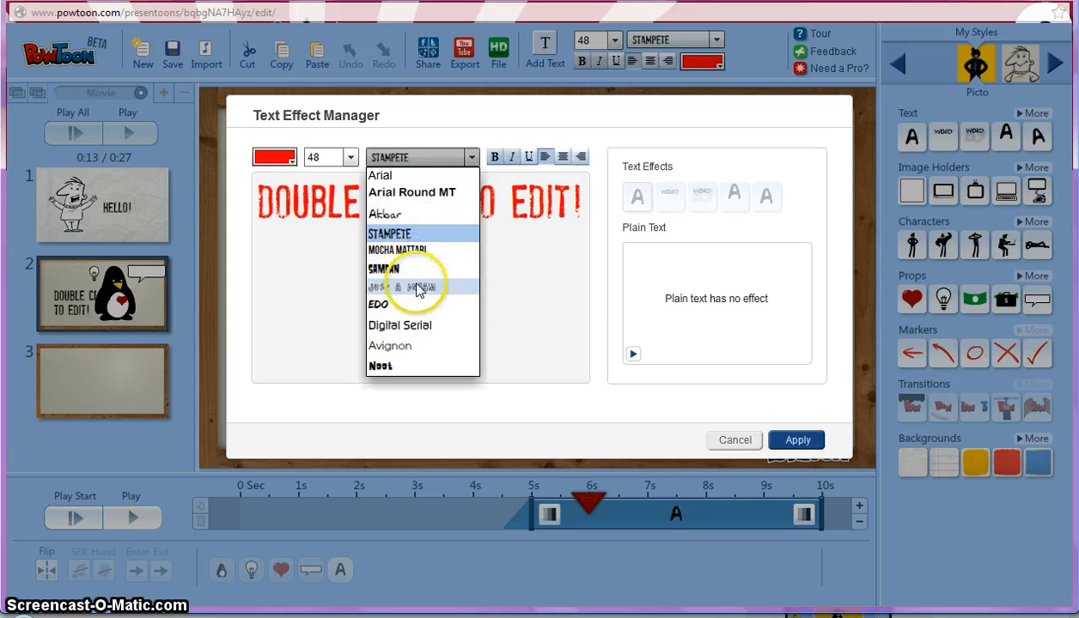
left_click(419, 305)
left_click(554, 318)
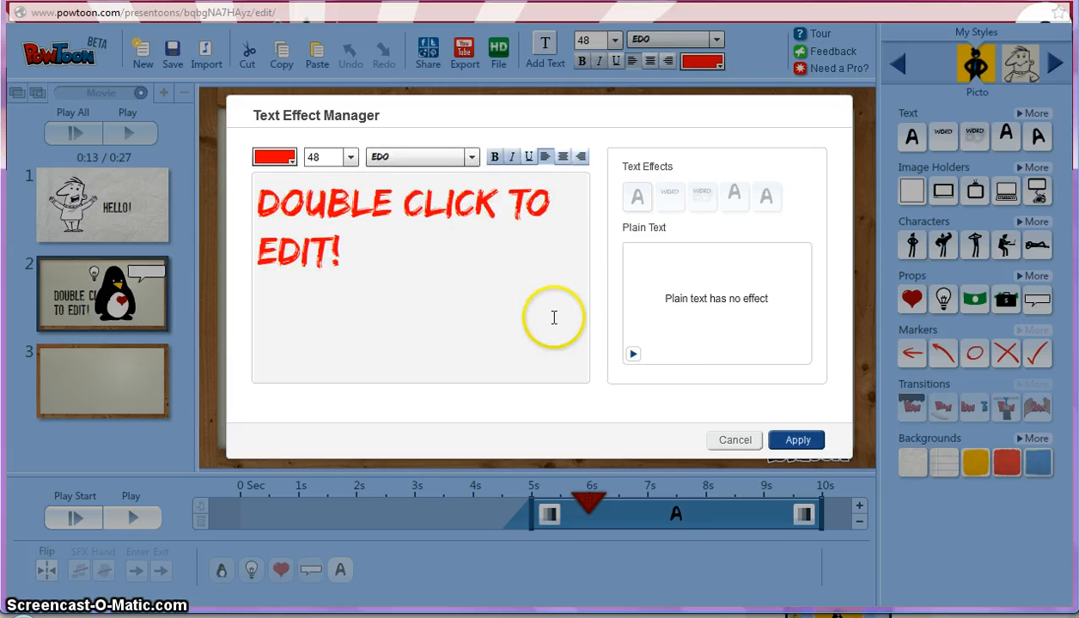
Step: Replace the placeholder text with THIS IS A DEMO PRESENTOON! and place the applied text to the left of the penguin
left_click_drag(349, 245, 230, 177)
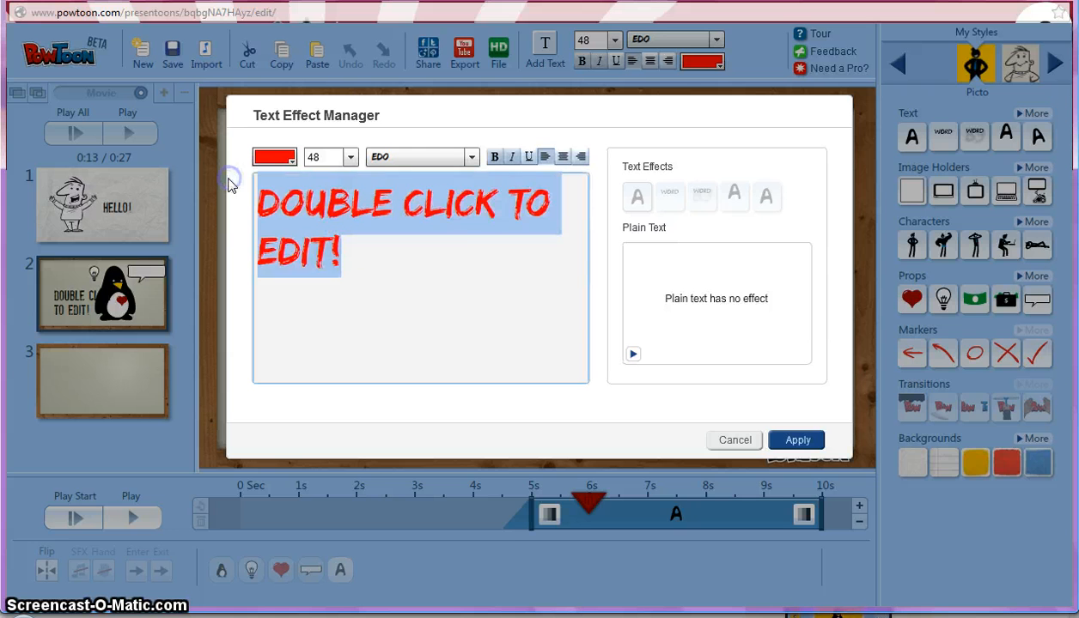
type("THIS IS A DEMO")
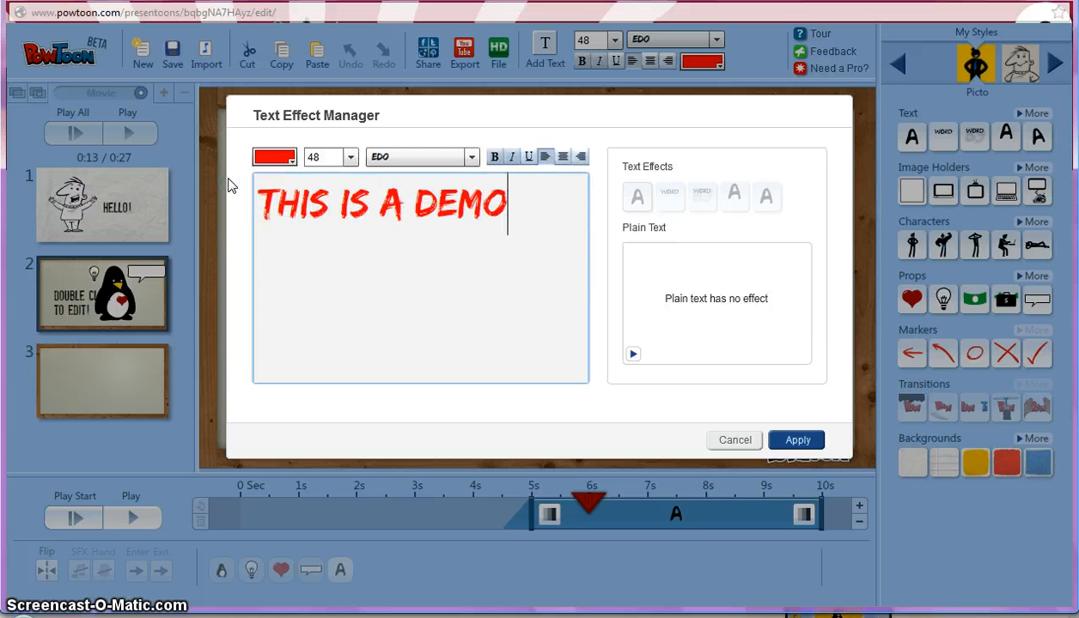
type(" POW")
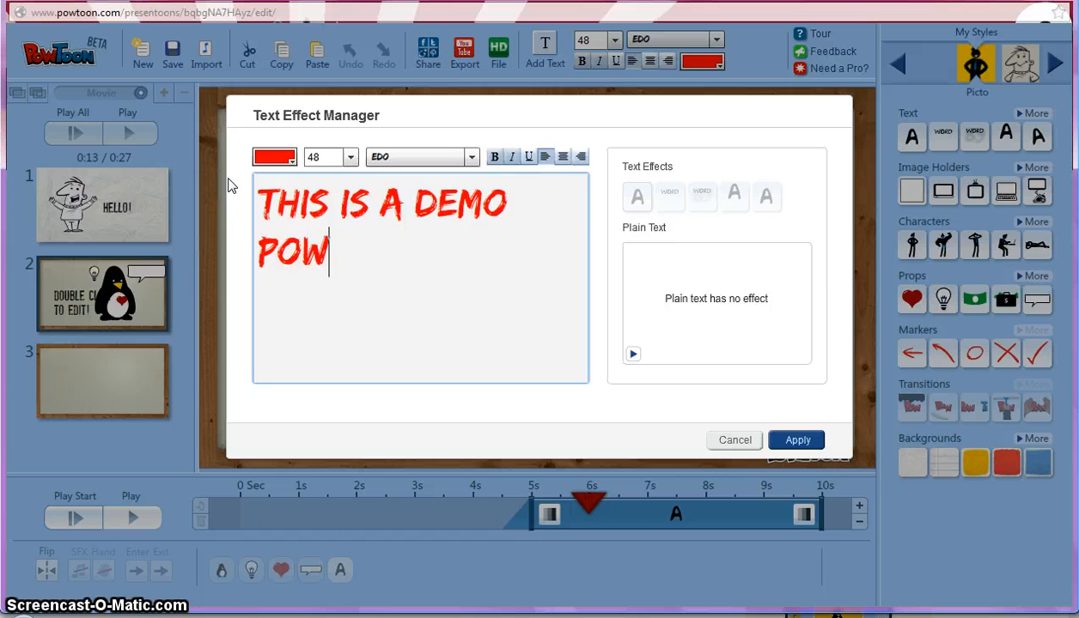
key("BackSpace")
key("BackSpace")
type("RESENTOON!")
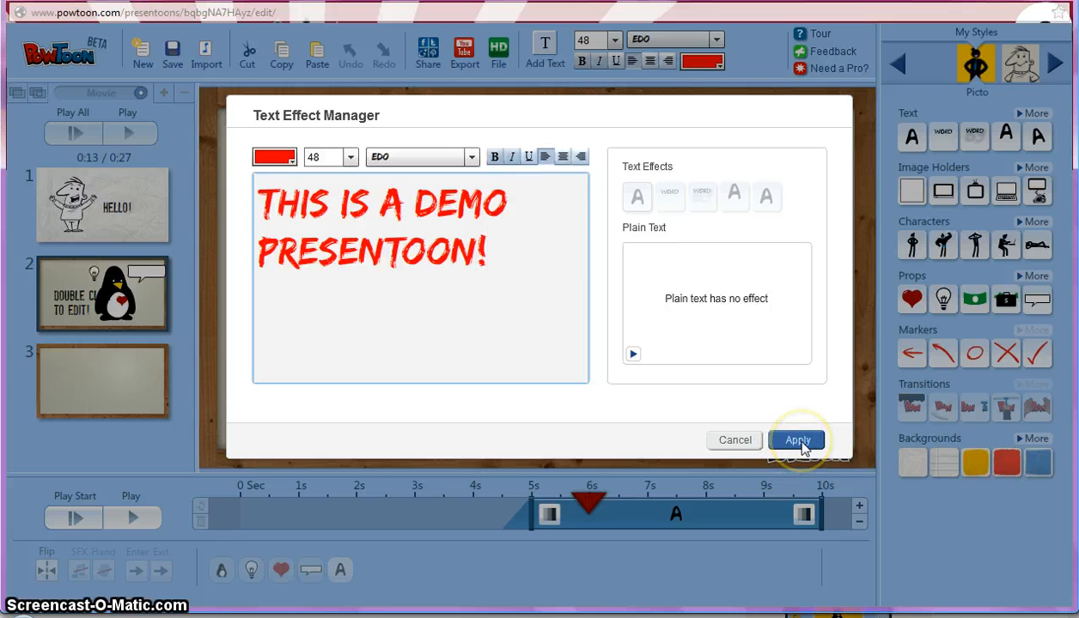
left_click(797, 441)
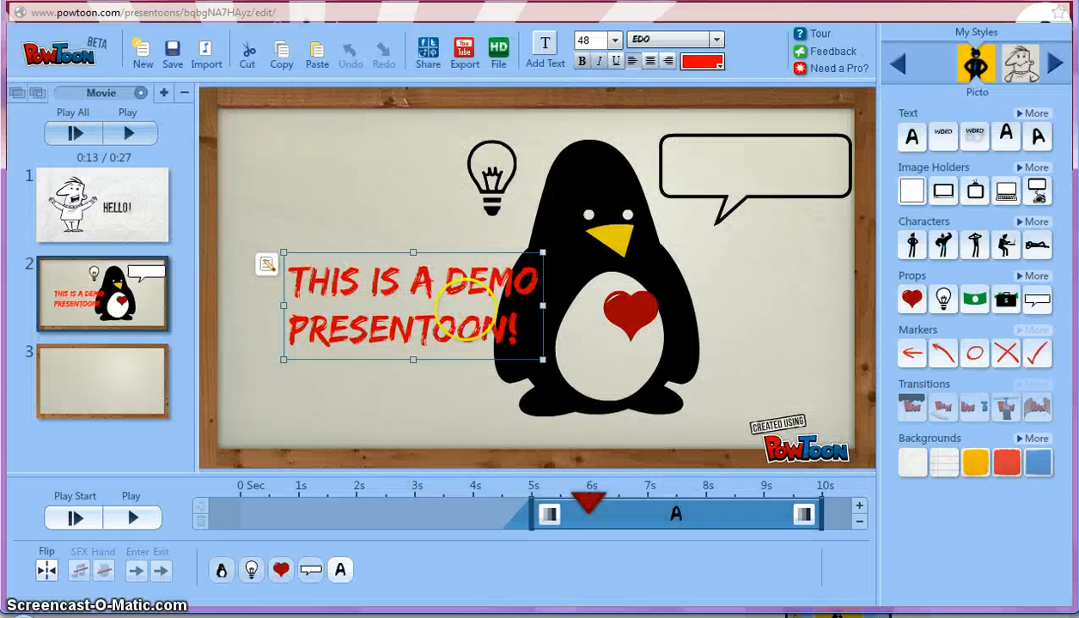
left_click_drag(409, 302, 356, 269)
left_click(742, 146)
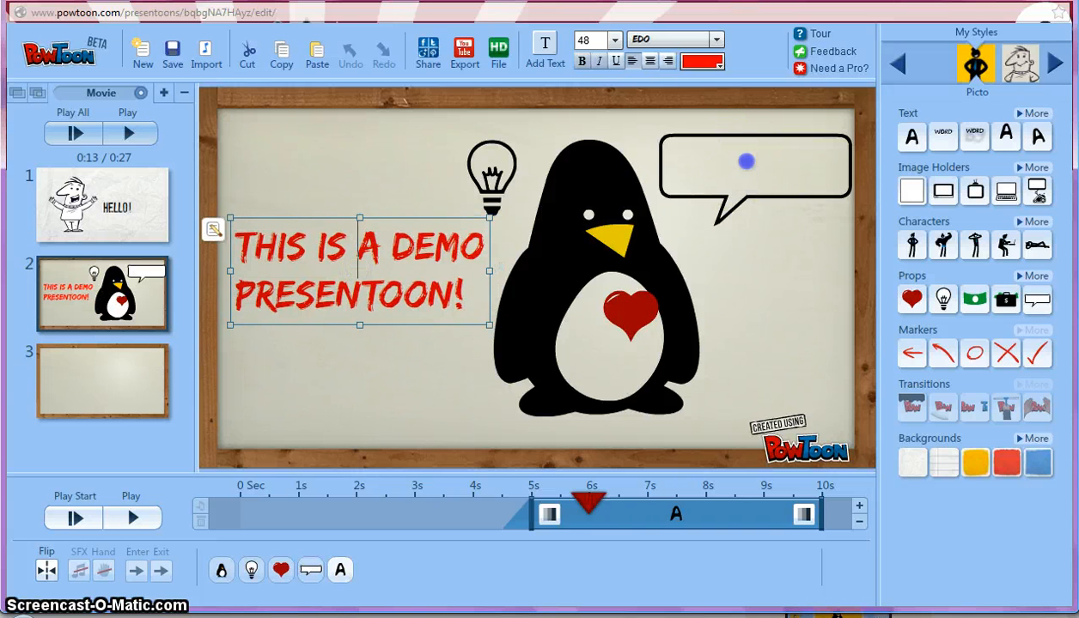
Step: Add another plain text to slide 2 and replace its placeholder with HEY! in the Text Effect Manager
left_click(910, 138)
left_click_drag(513, 279, 803, 166)
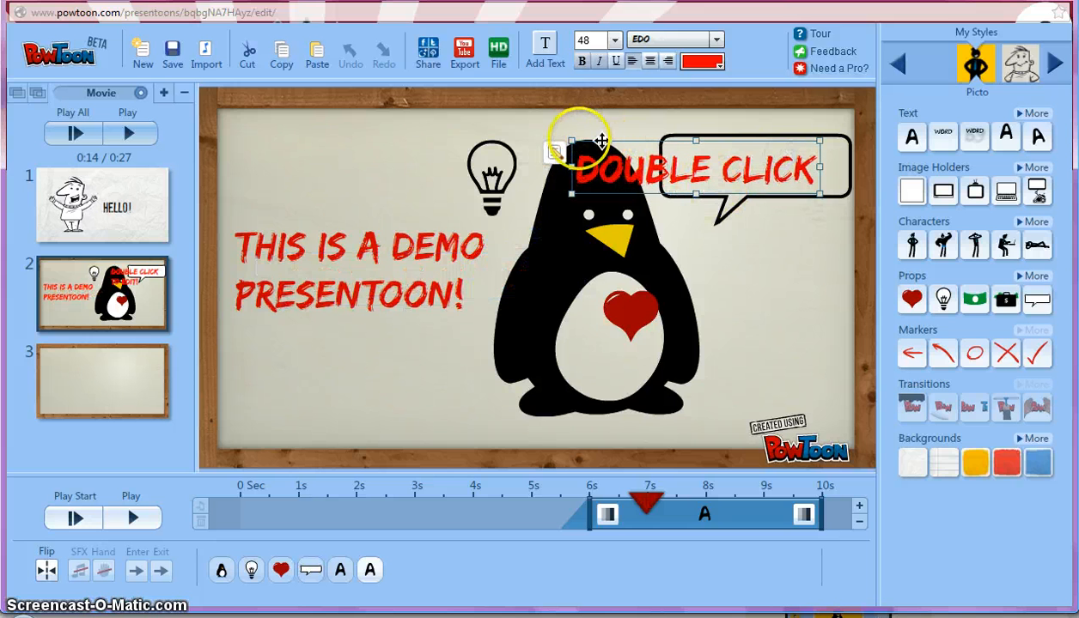
left_click(557, 153)
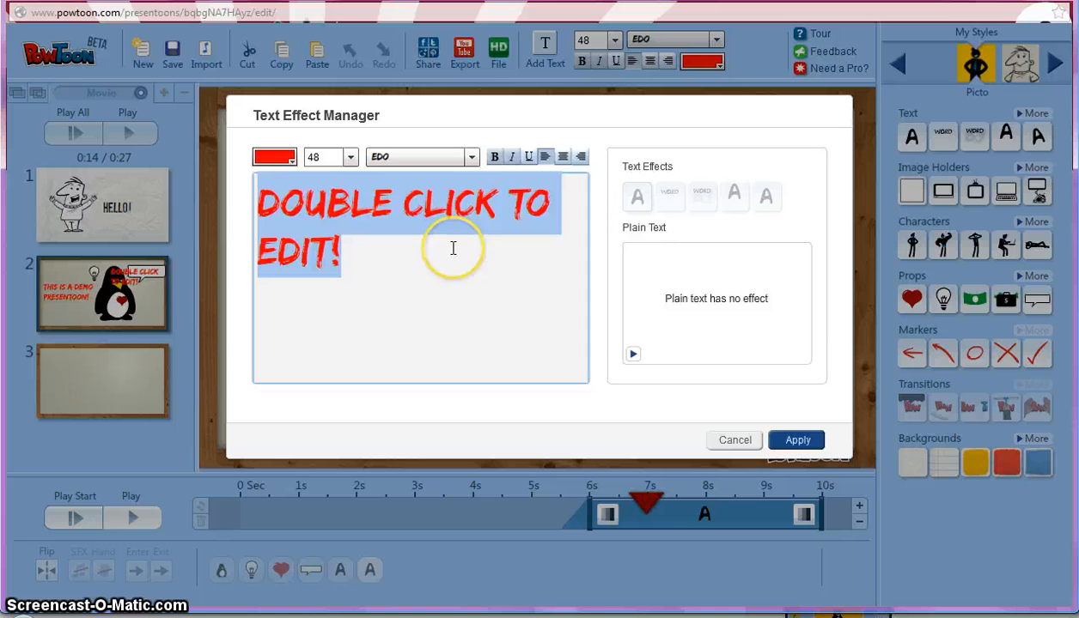
type("HEY!")
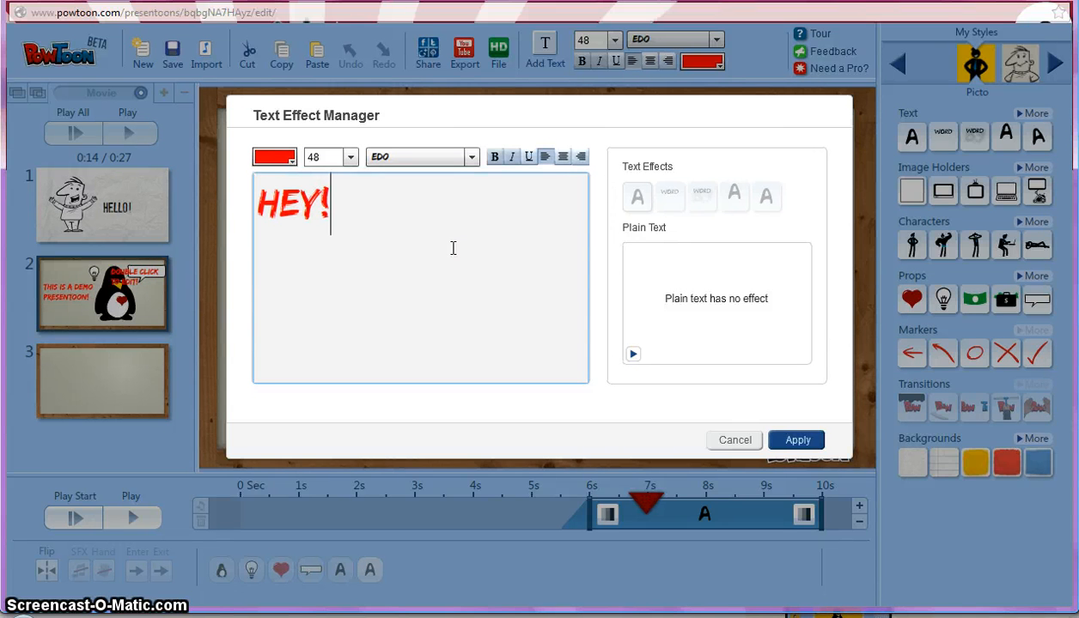
Step: Set the HEY! text's size to 36, apply it and place it inside the speech bubble
left_click(350, 157)
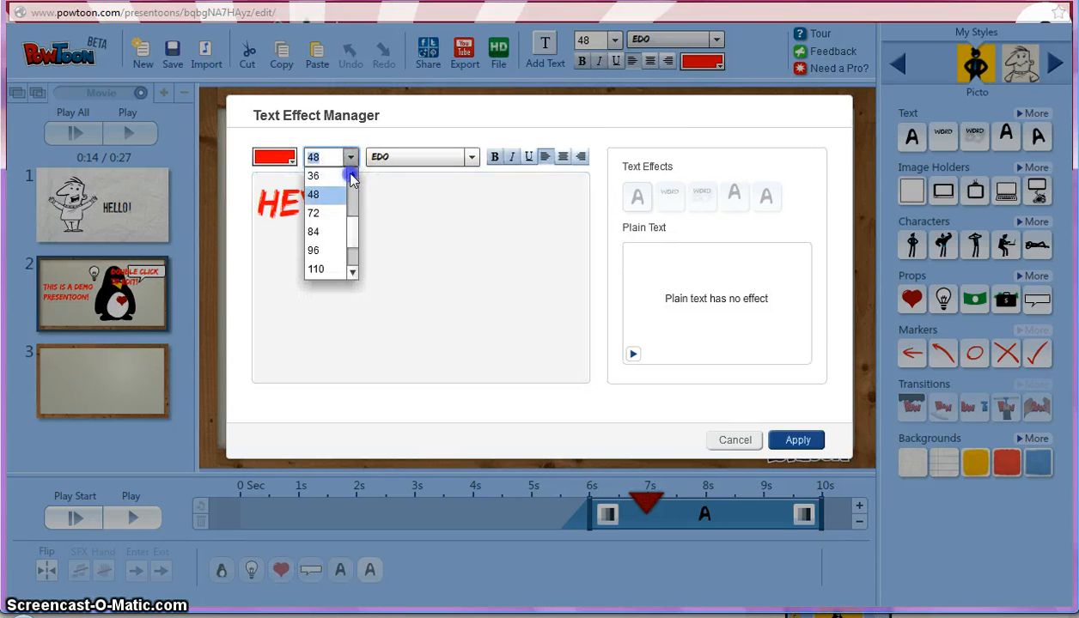
left_click(337, 177)
left_click(797, 442)
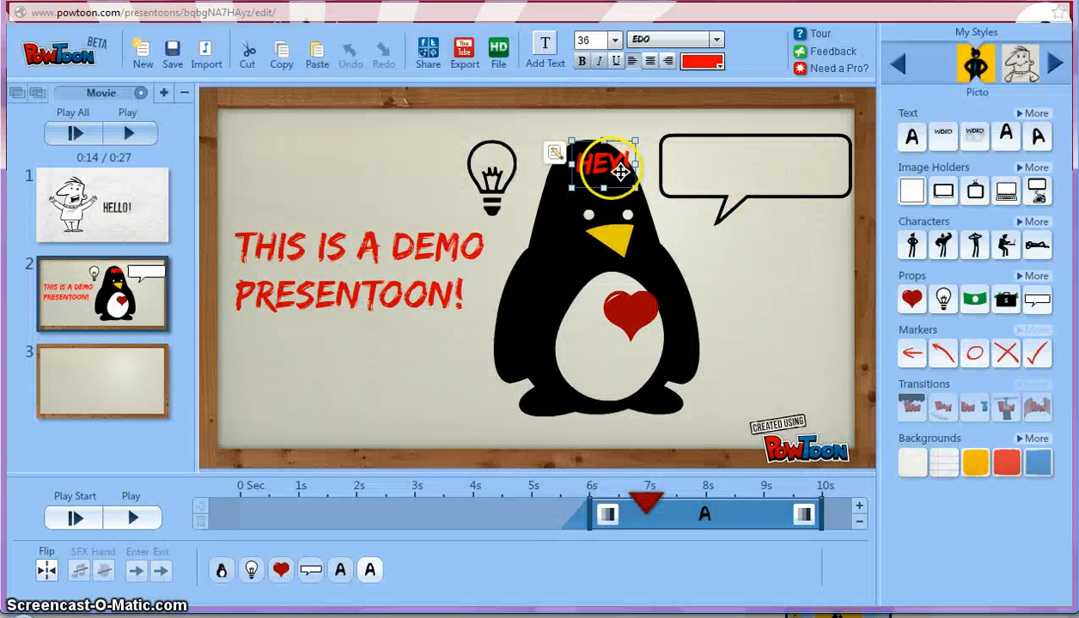
left_click_drag(607, 166, 756, 168)
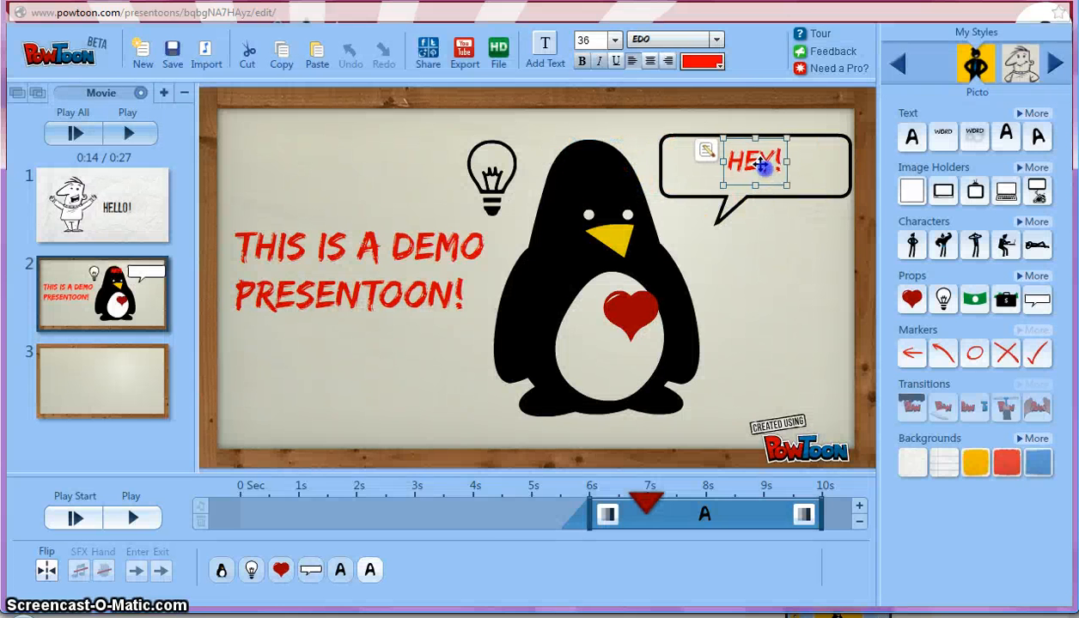
left_click(782, 269)
Step: Make the THIS IS A DEMO PRESENTOON! text start at 2 s and shorten slide 2 to 8 s
left_click(423, 297)
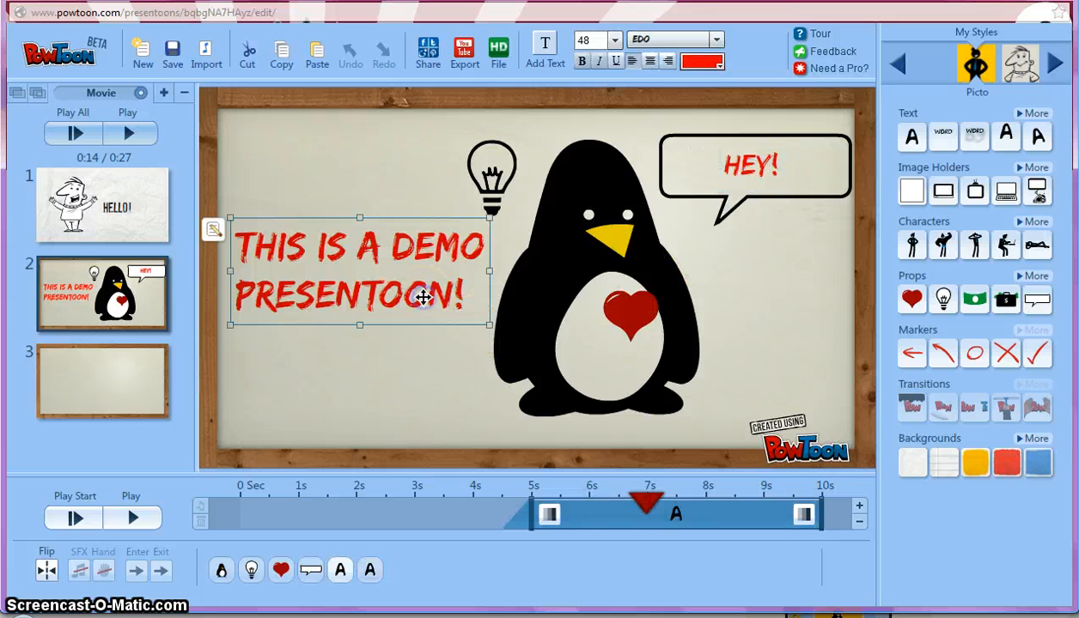
left_click_drag(531, 513, 359, 514)
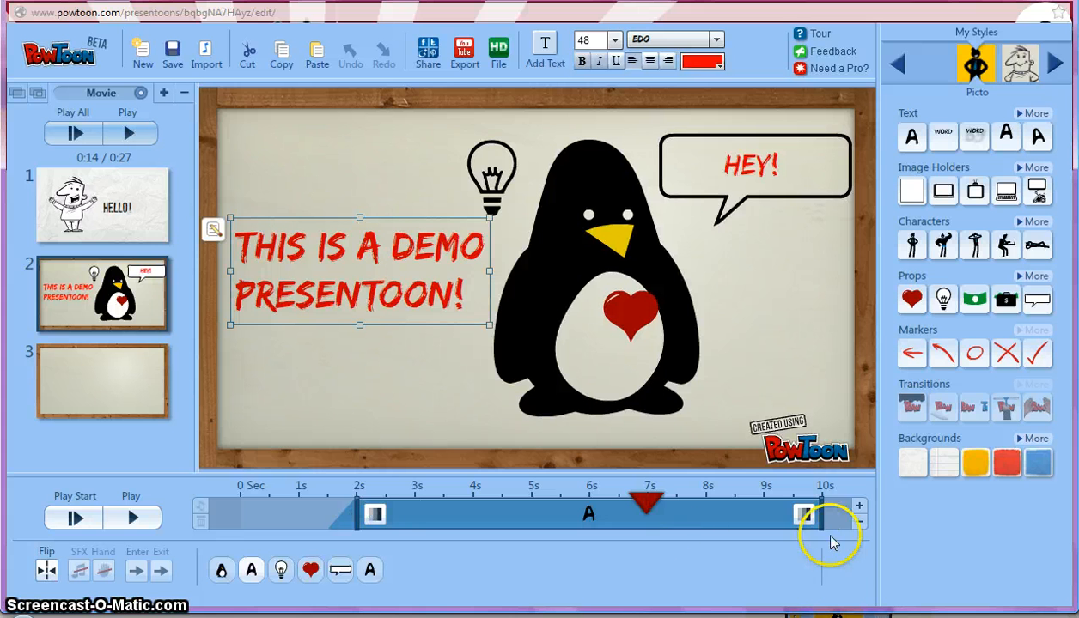
left_click(858, 523)
left_click(858, 522)
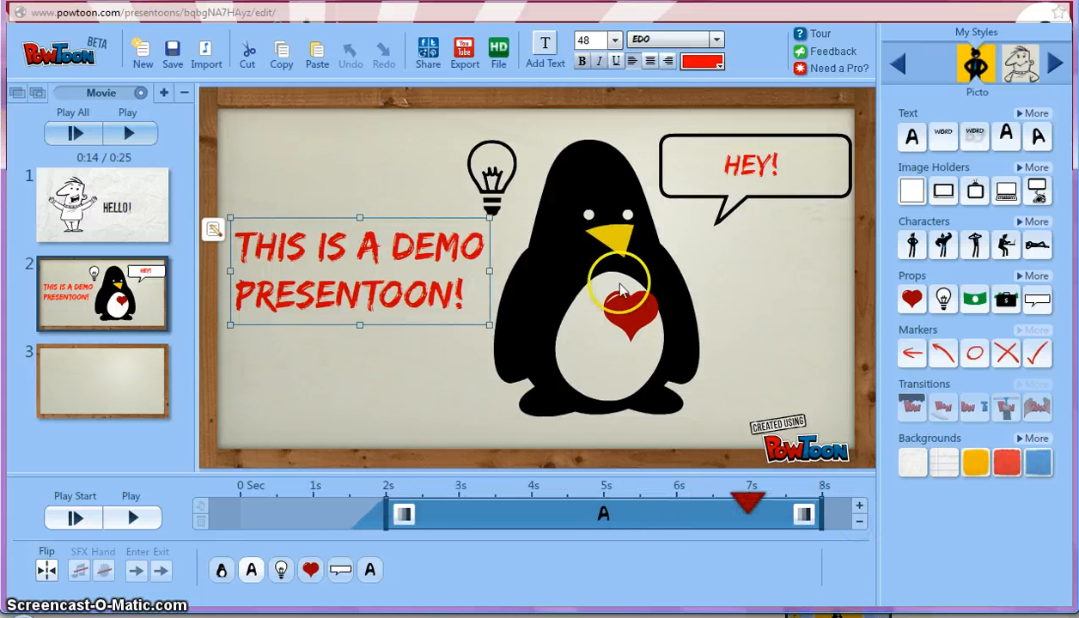
Step: Check the timing of the penguin, heart and light bulb, and make the HEY! text start at 4 s
left_click(589, 271)
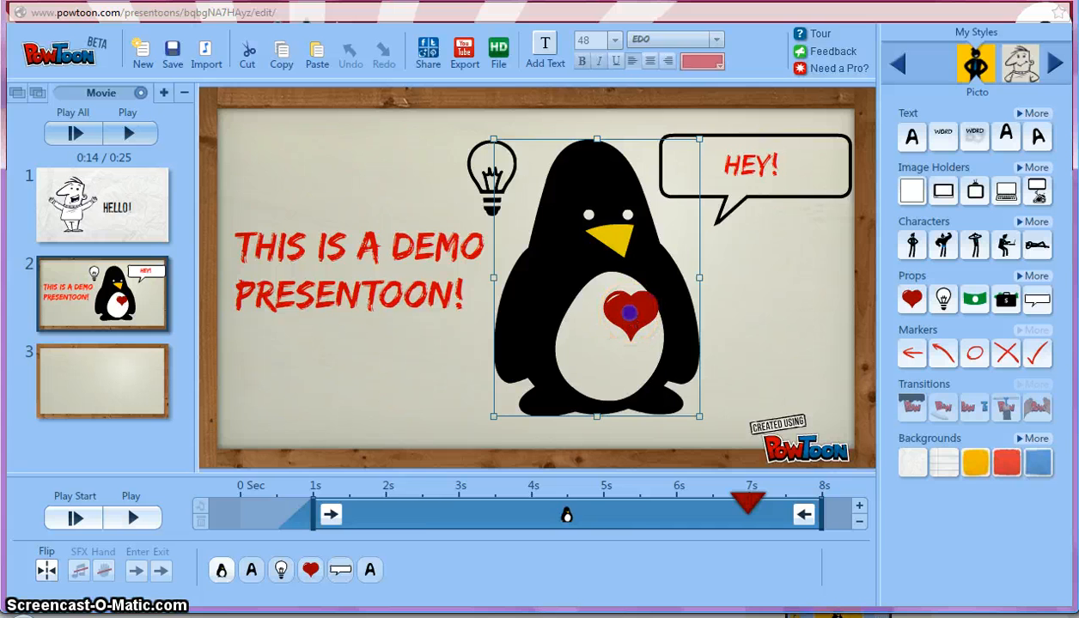
left_click(630, 314)
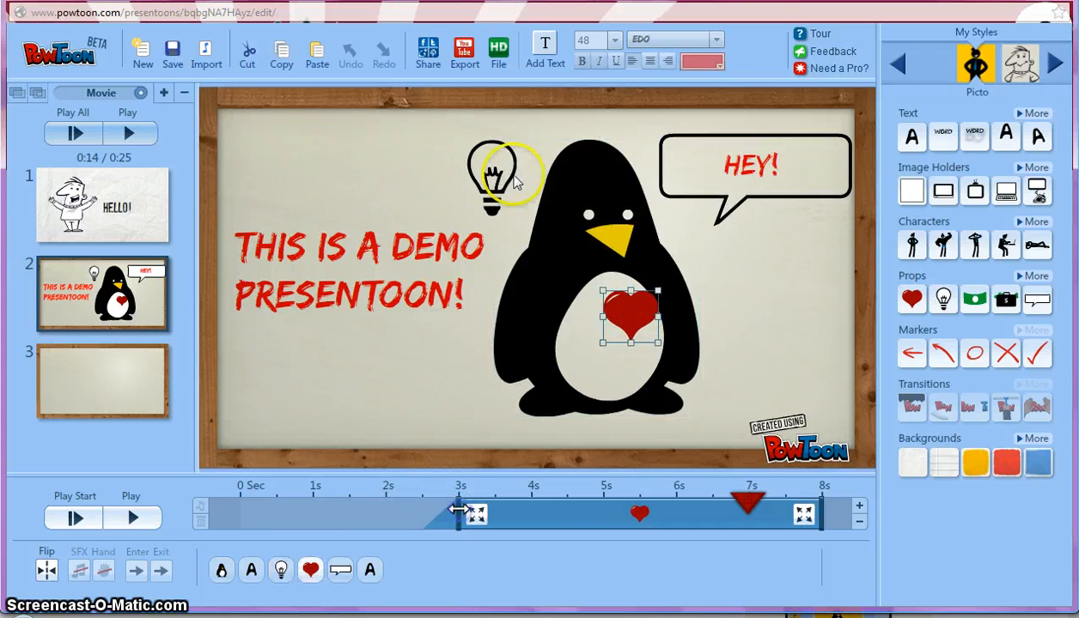
left_click(485, 170)
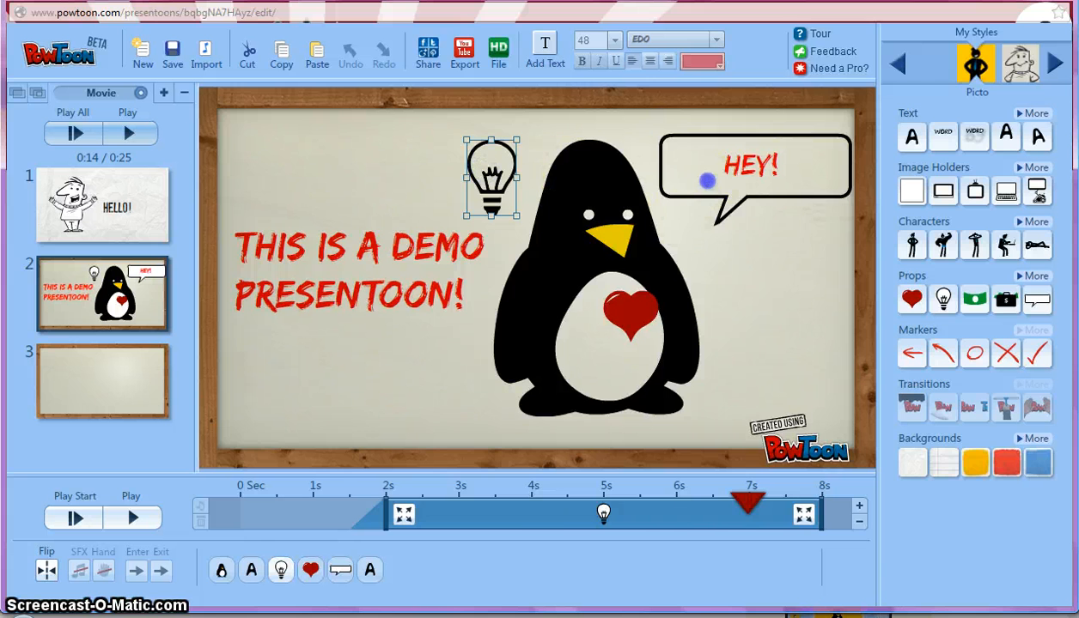
left_click(706, 180)
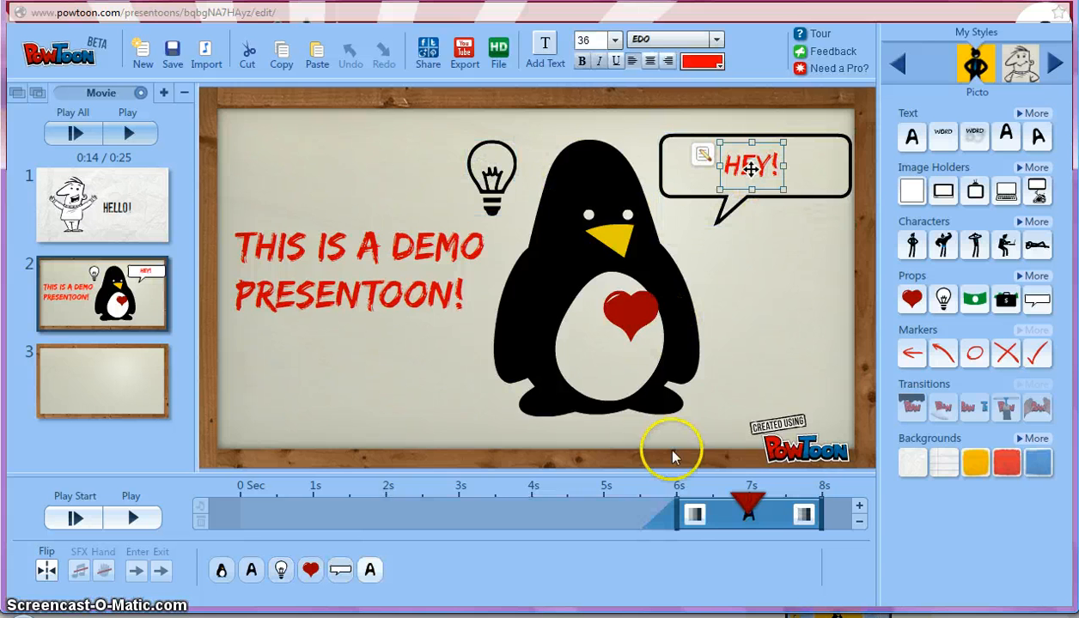
left_click_drag(674, 513, 554, 516)
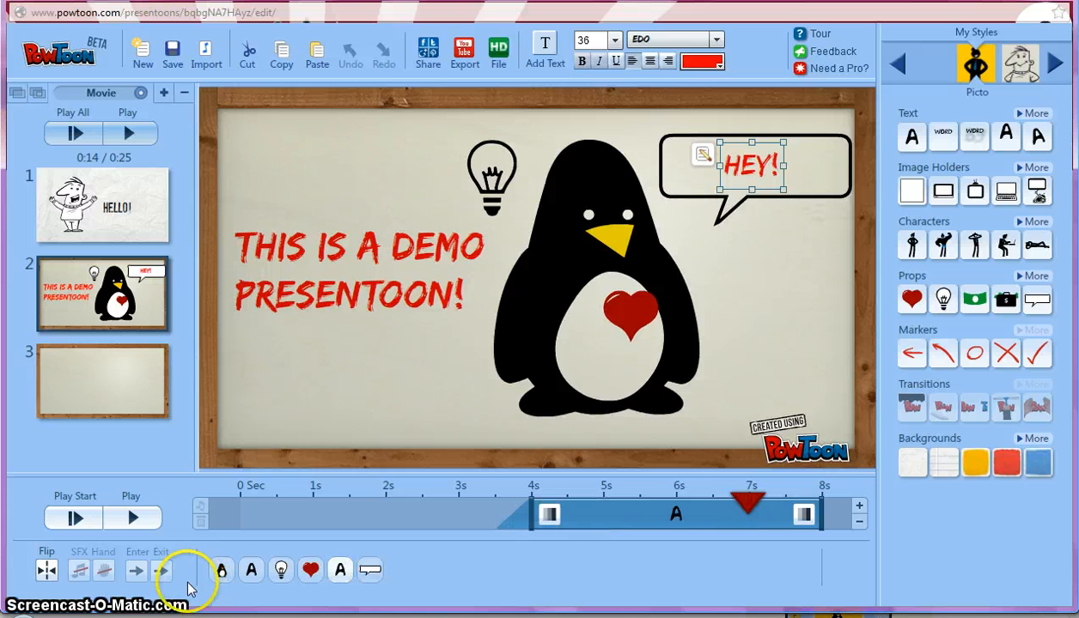
Step: Preview slide 2 from its start and delete the empty slide 3
left_click(83, 519)
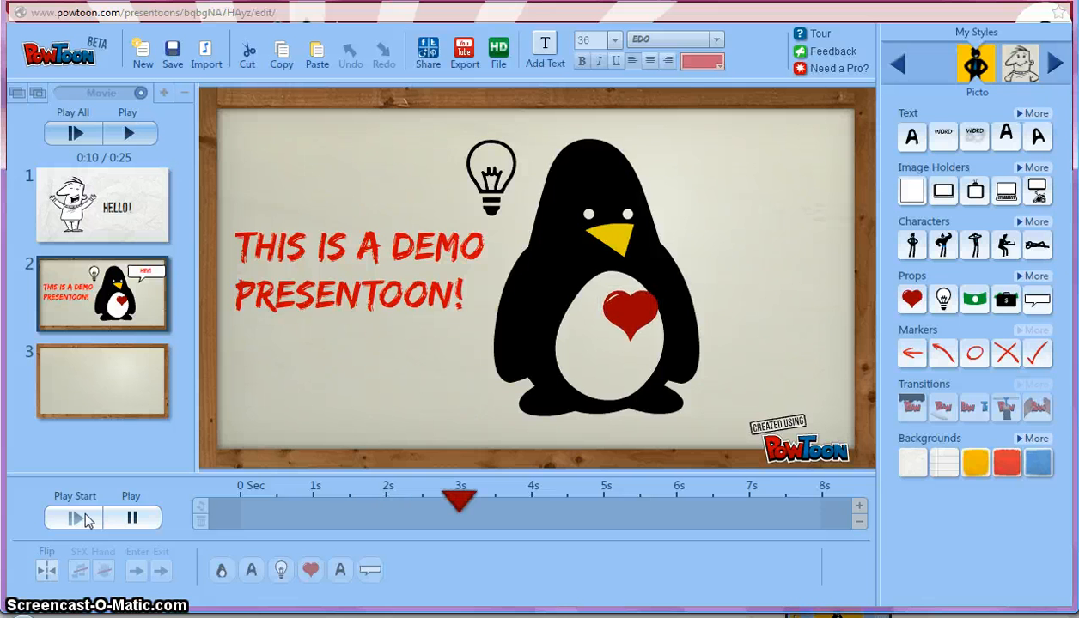
left_click(80, 519)
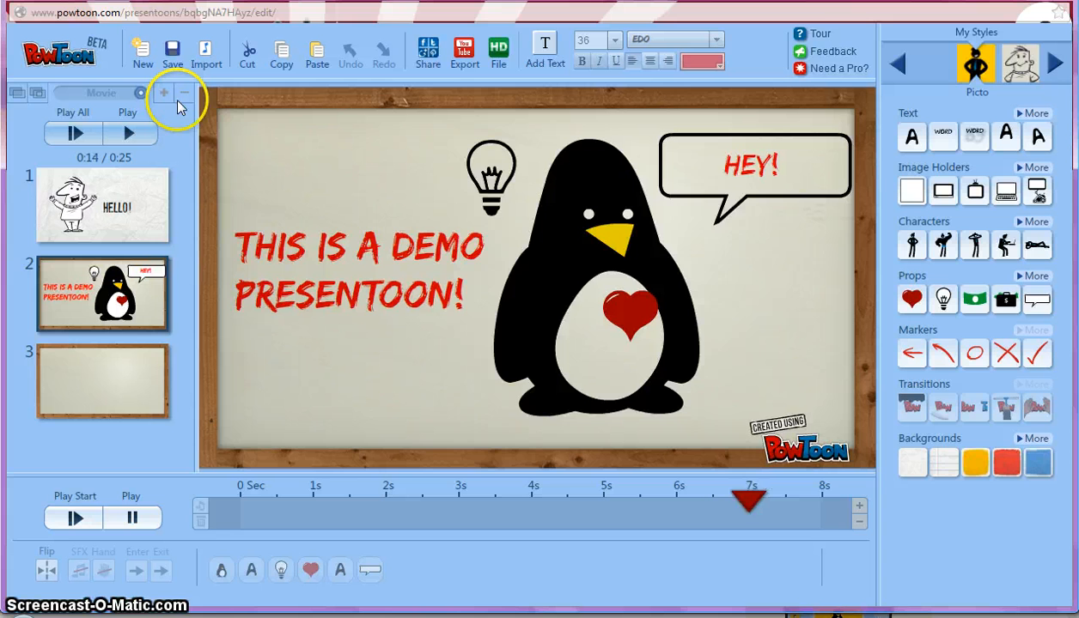
left_click(103, 406)
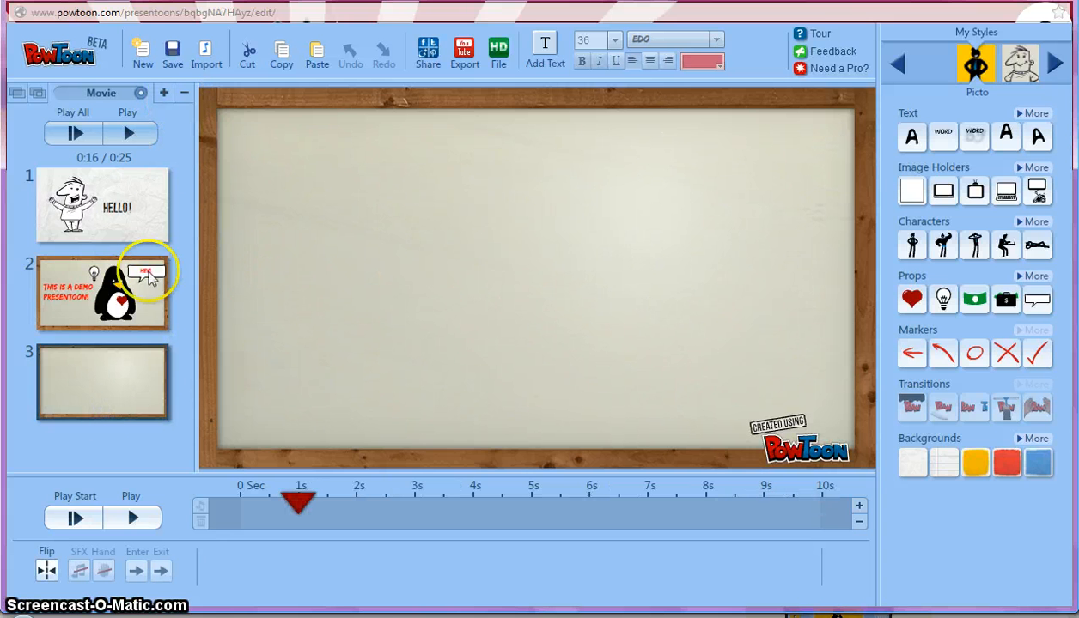
left_click(184, 92)
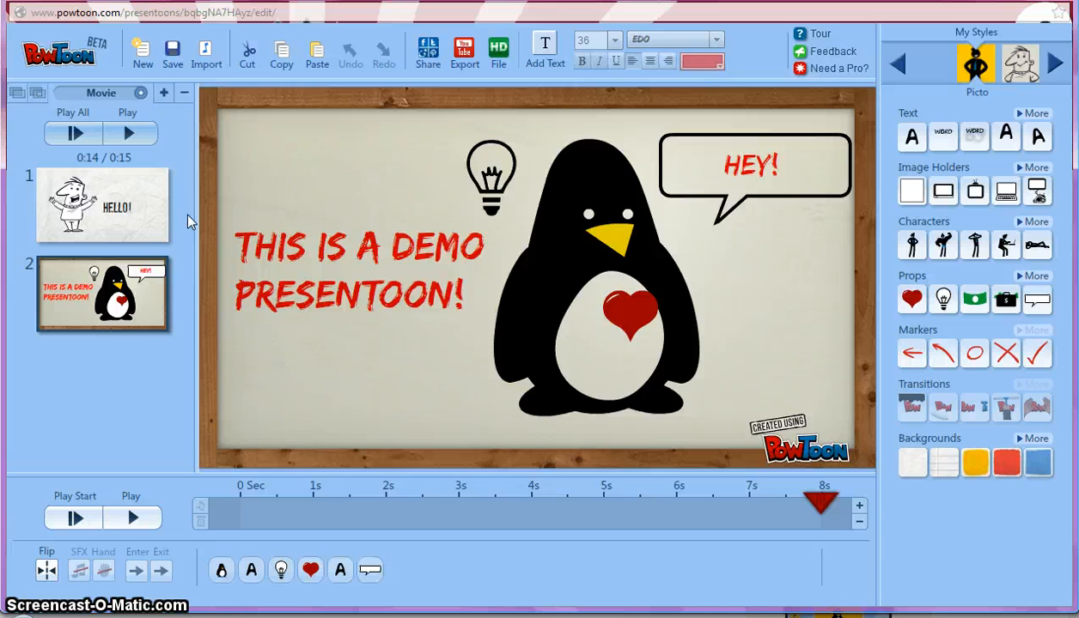
Step: Import the sound file Hello (original mix) from the Vuze Downloads folder into the presentoon
left_click(206, 53)
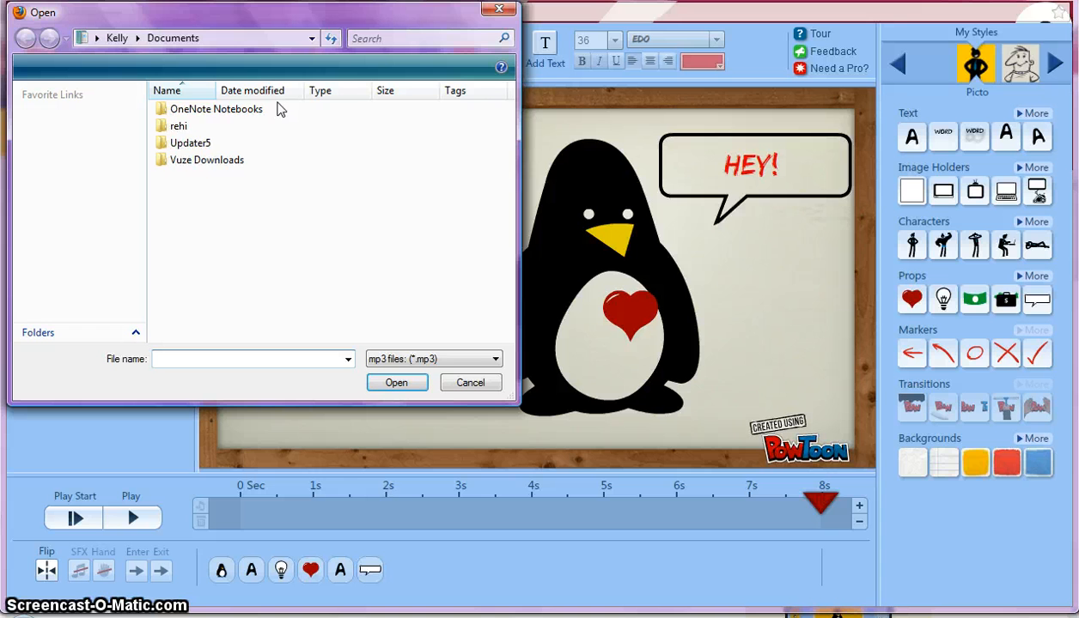
double_click(210, 160)
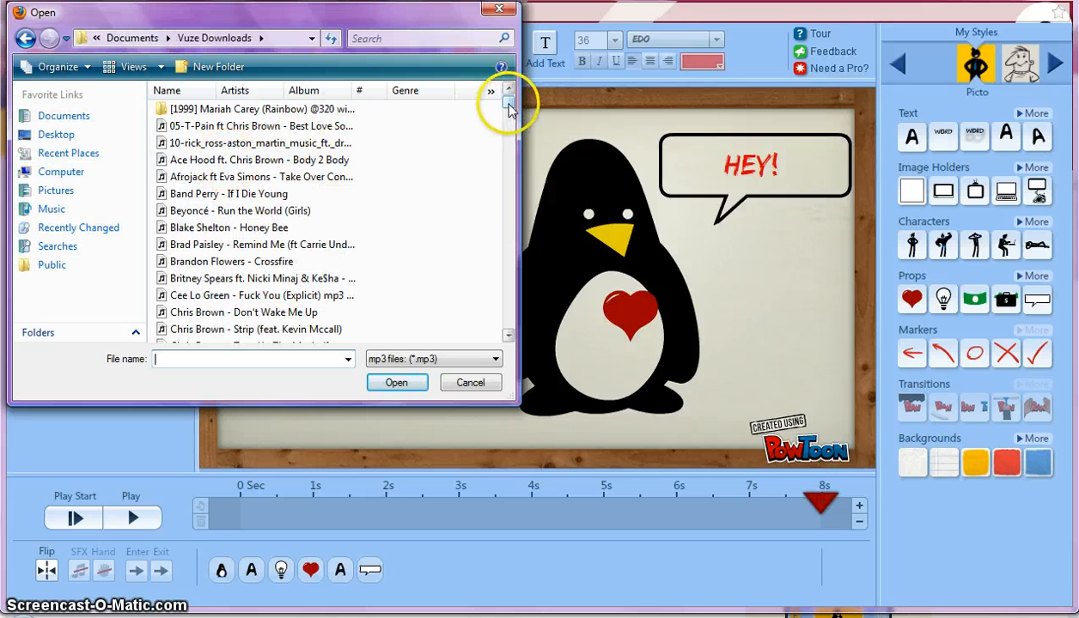
left_click_drag(507, 102, 512, 125)
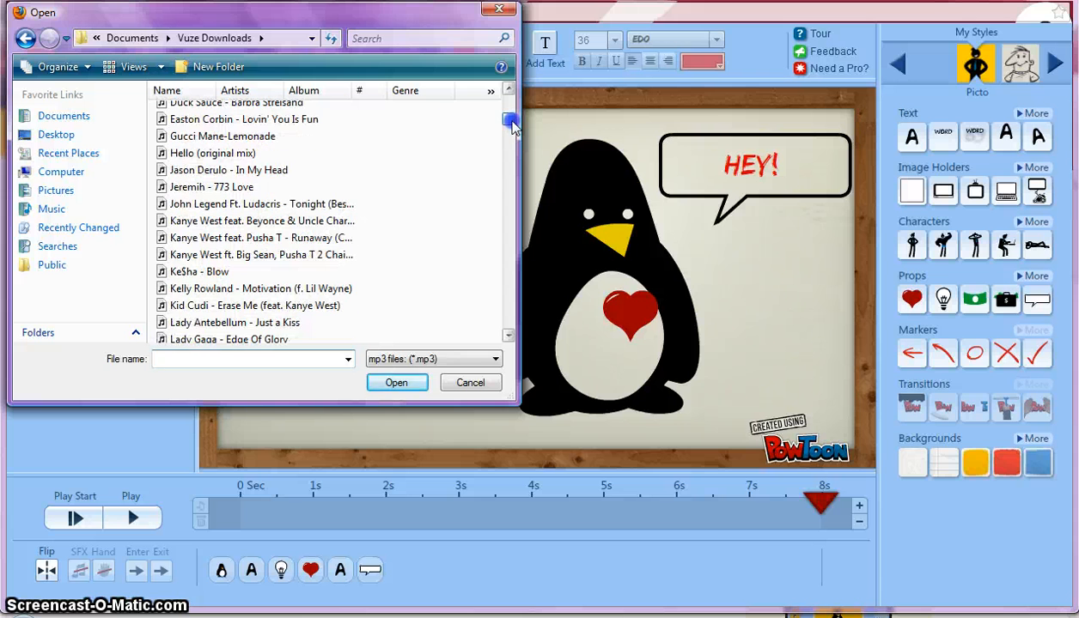
left_click(258, 152)
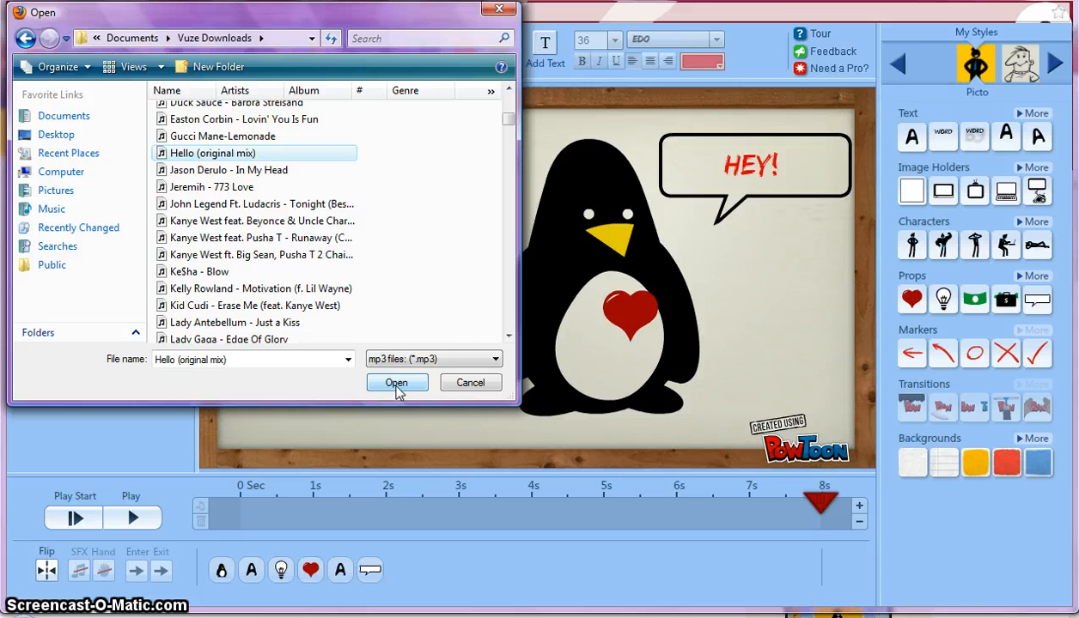
left_click(397, 385)
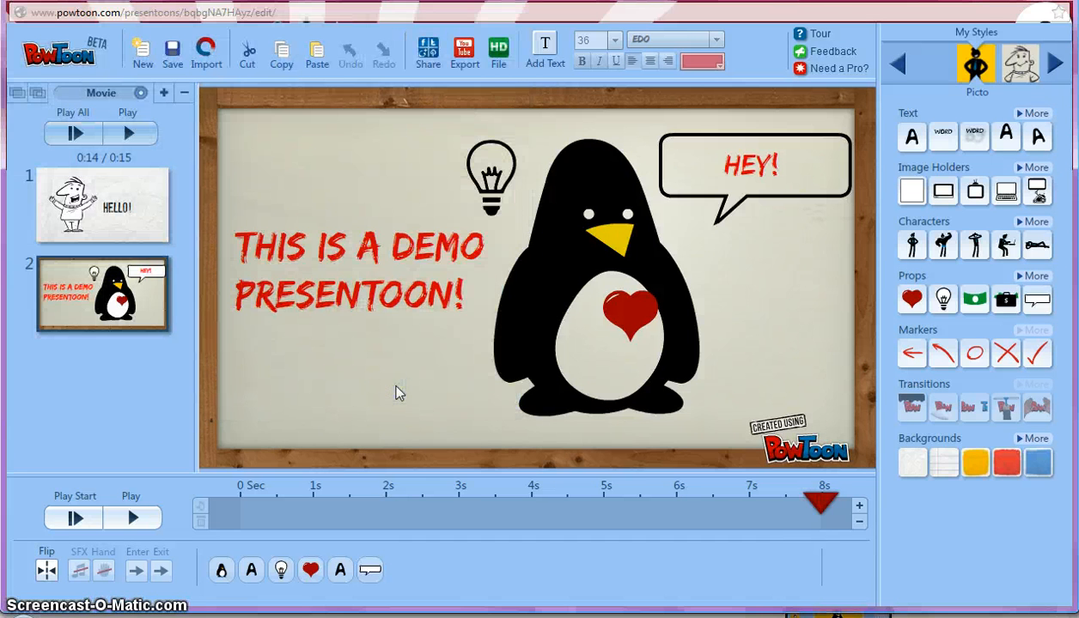
left_click(211, 72)
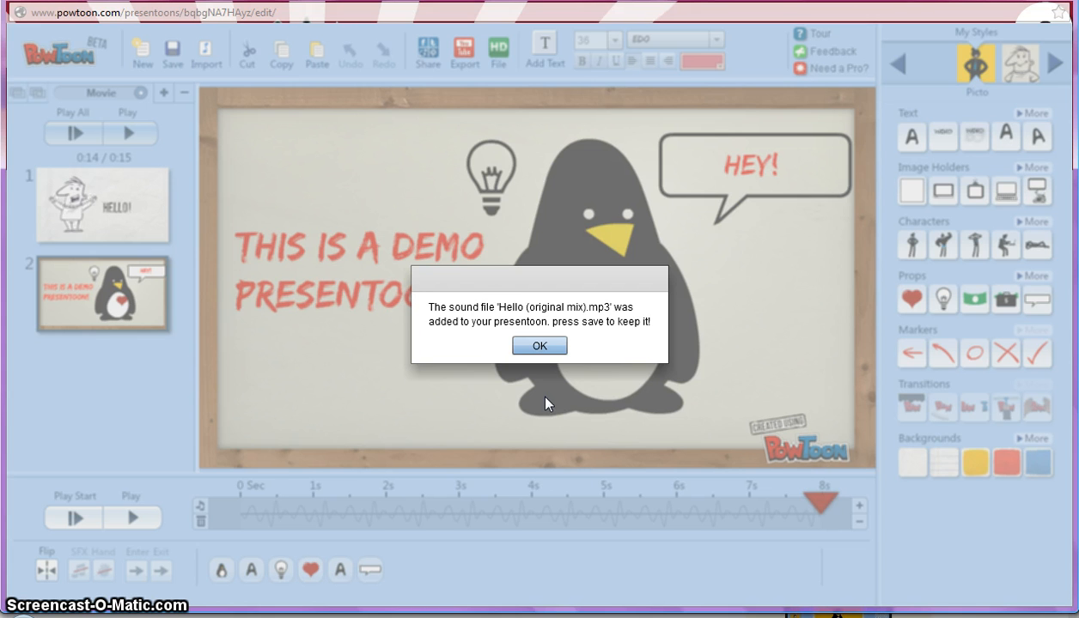
left_click(541, 347)
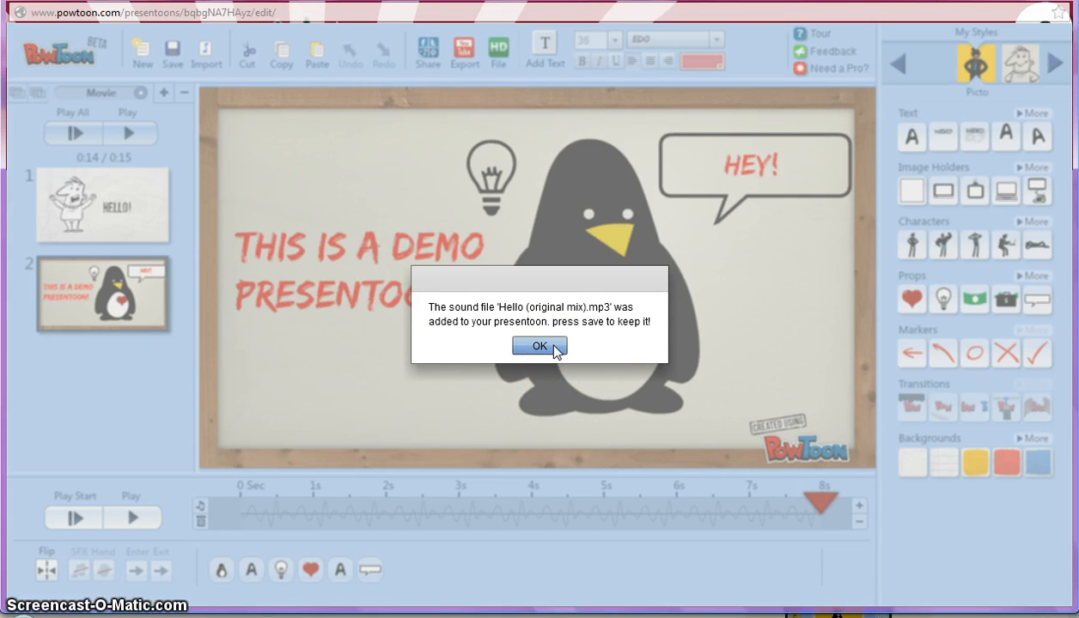
left_click(539, 346)
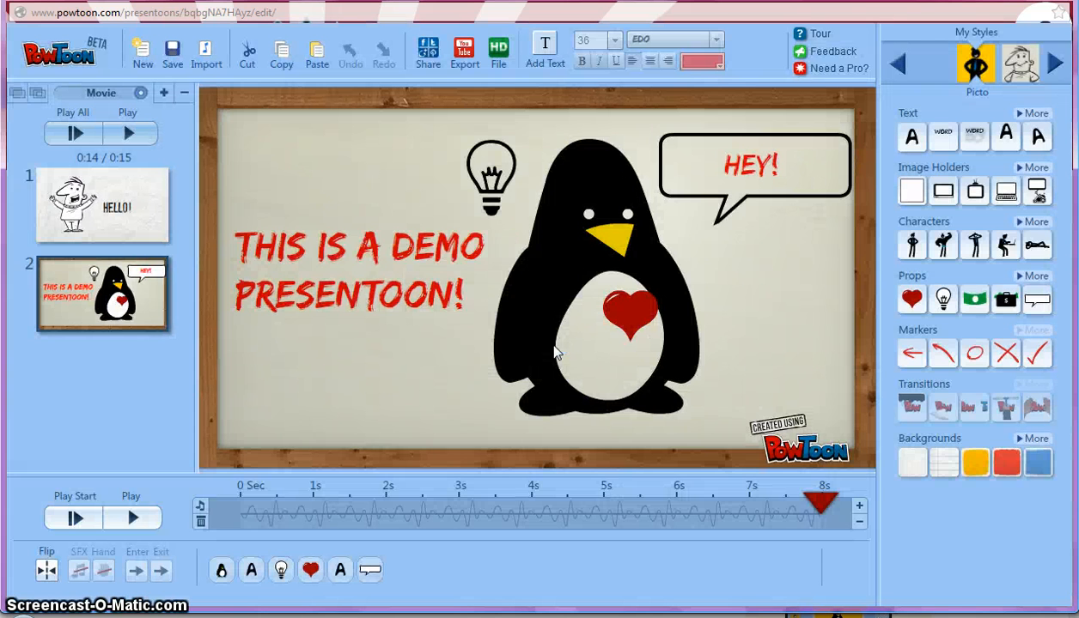
Step: Lower the computer's speaker volume slightly in the system volume control
left_click(313, 505)
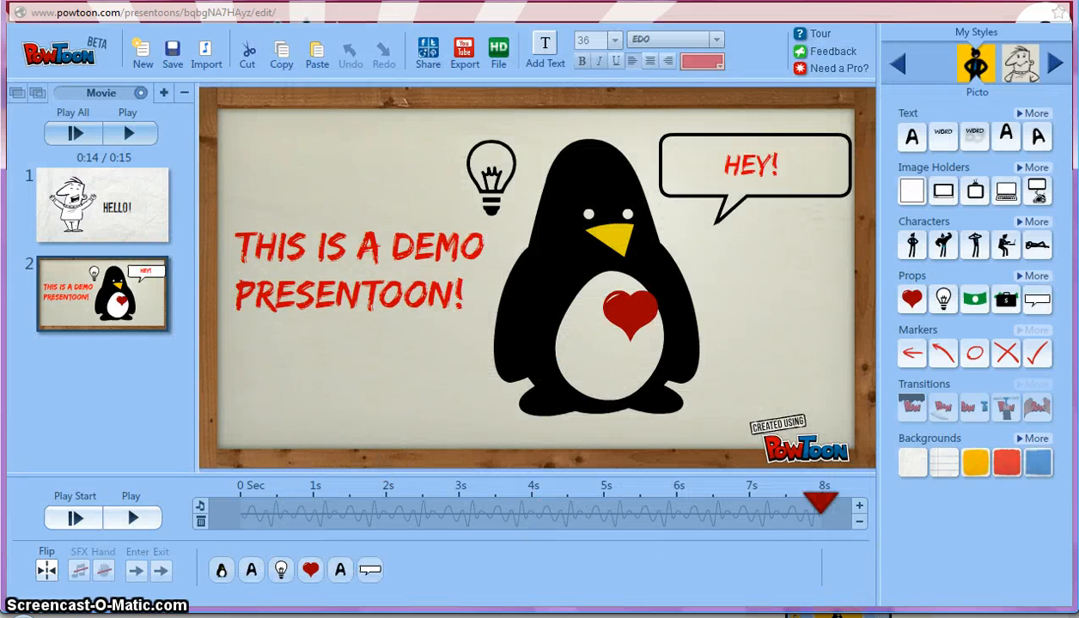
left_click(996, 614)
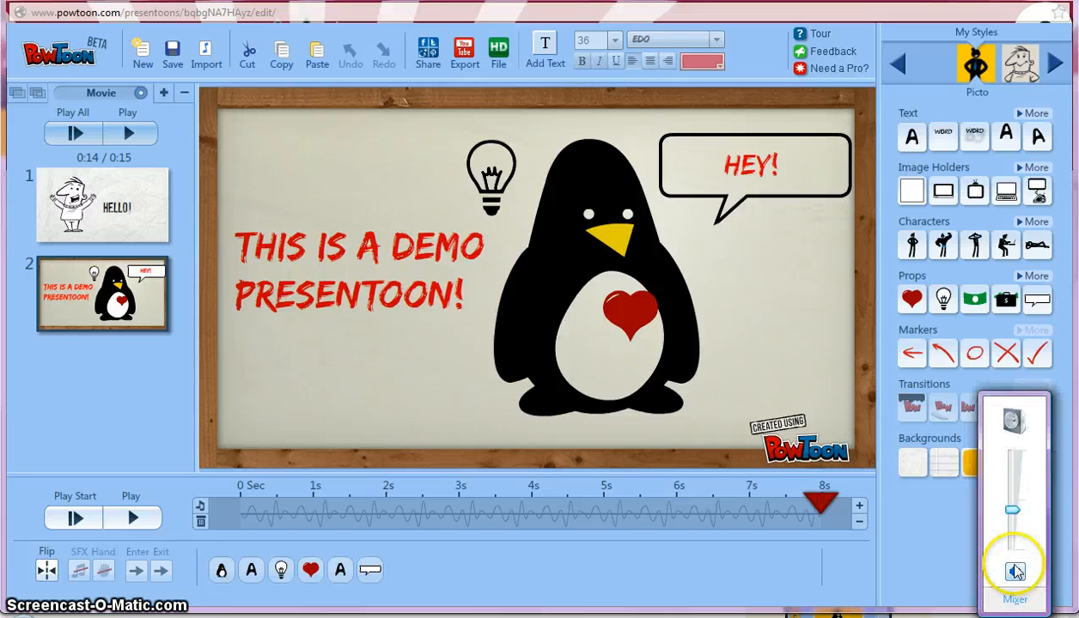
left_click(1011, 514)
left_click_drag(1011, 513, 1011, 520)
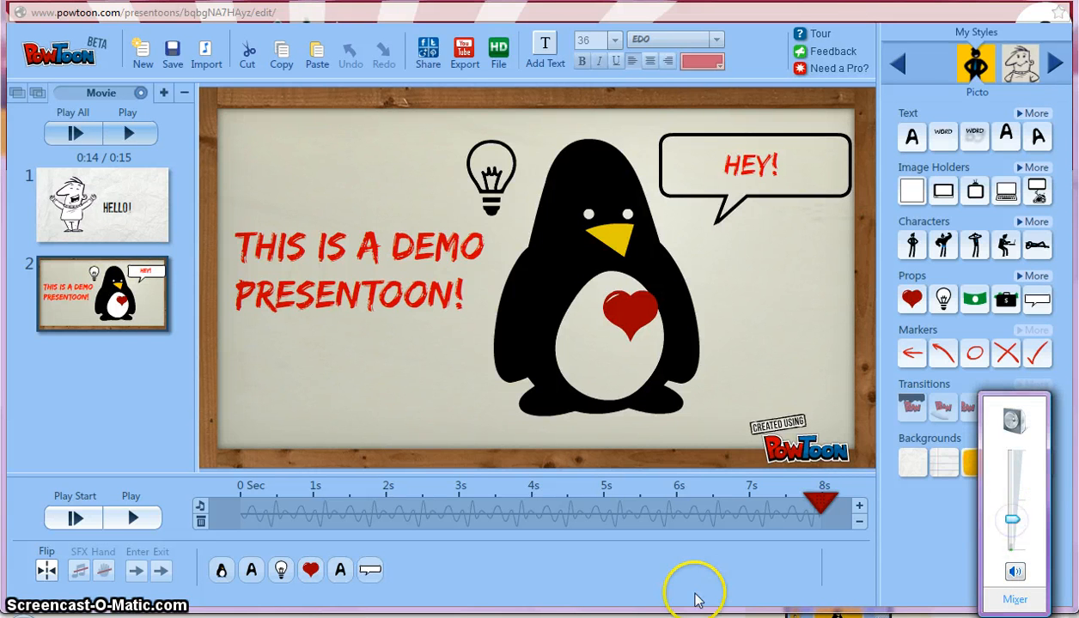
left_click(604, 585)
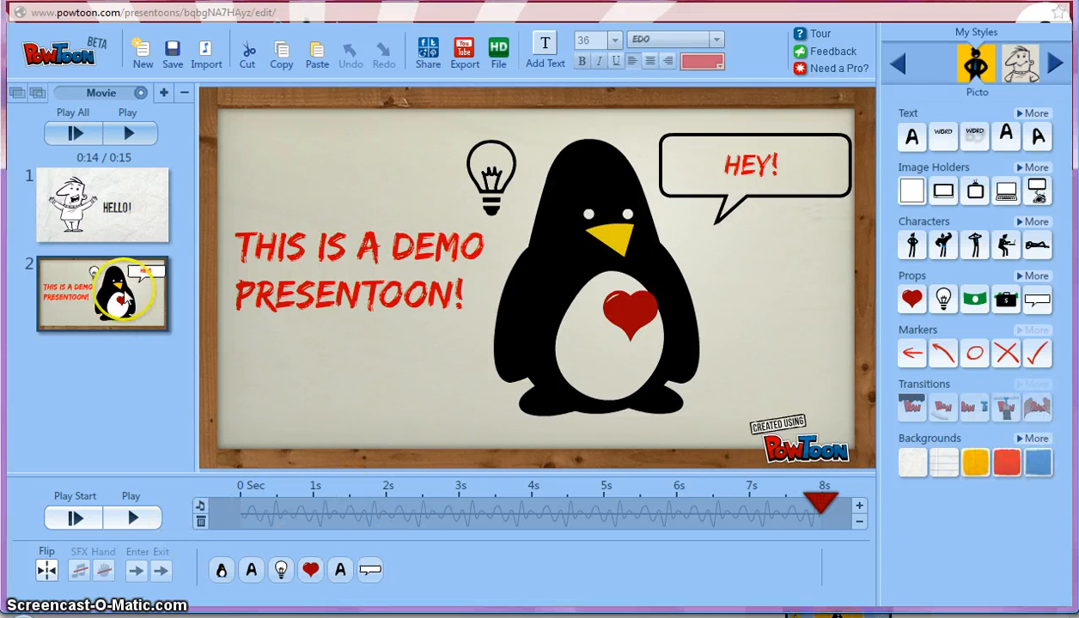
Step: Play the whole presentoon from the start with its soundtrack
left_click(116, 139)
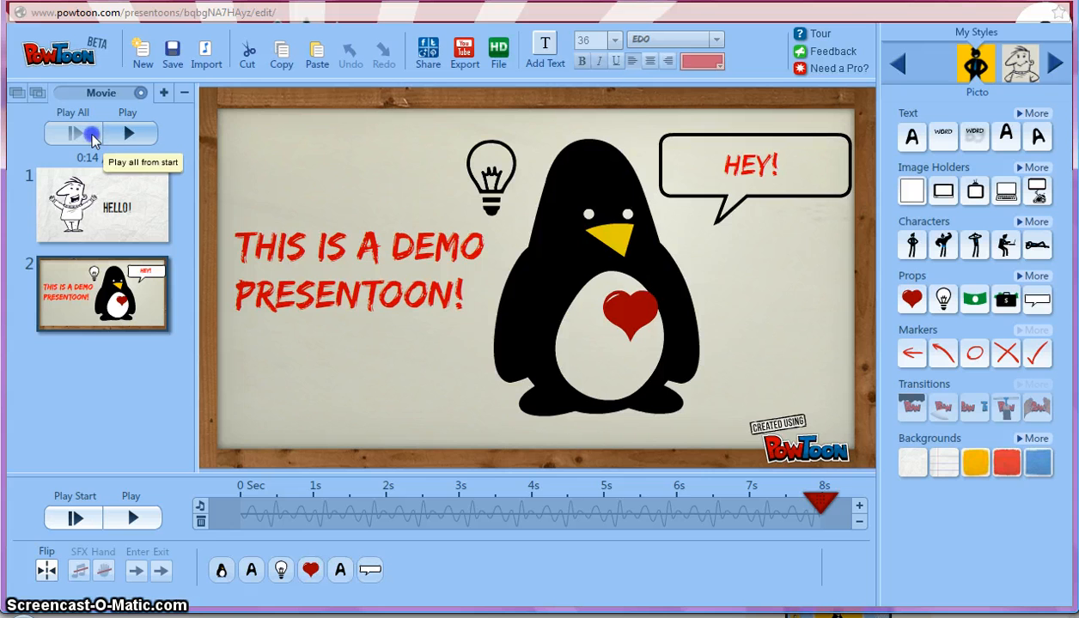
left_click(94, 137)
left_click(93, 137)
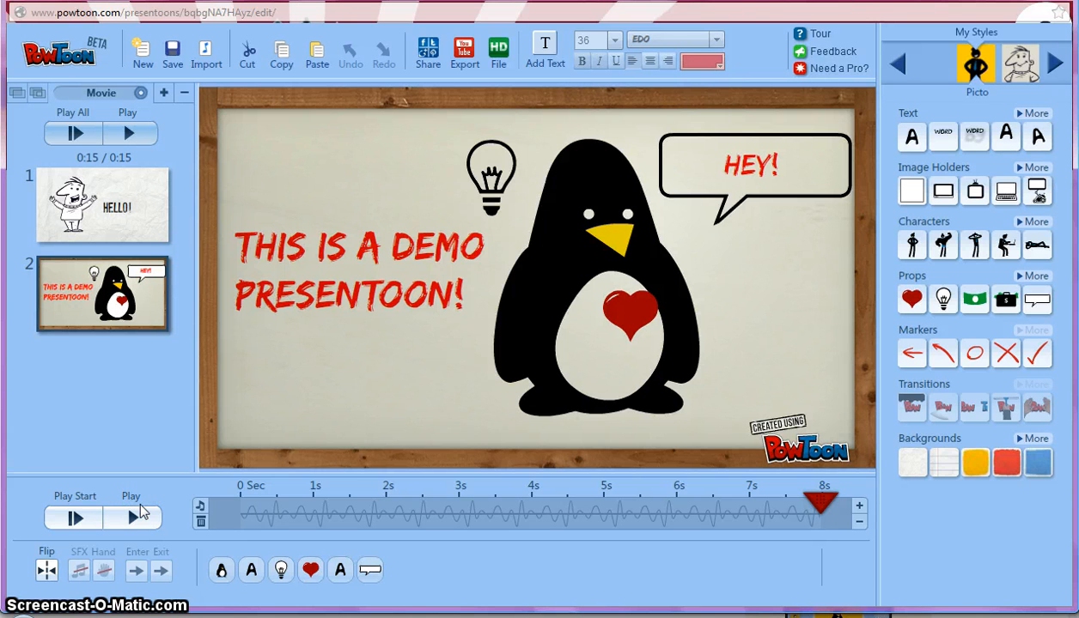
Step: Export the presentoon as HD(1080p) + Download with Upload to Youtube and Downloadable File enabled
left_click(464, 51)
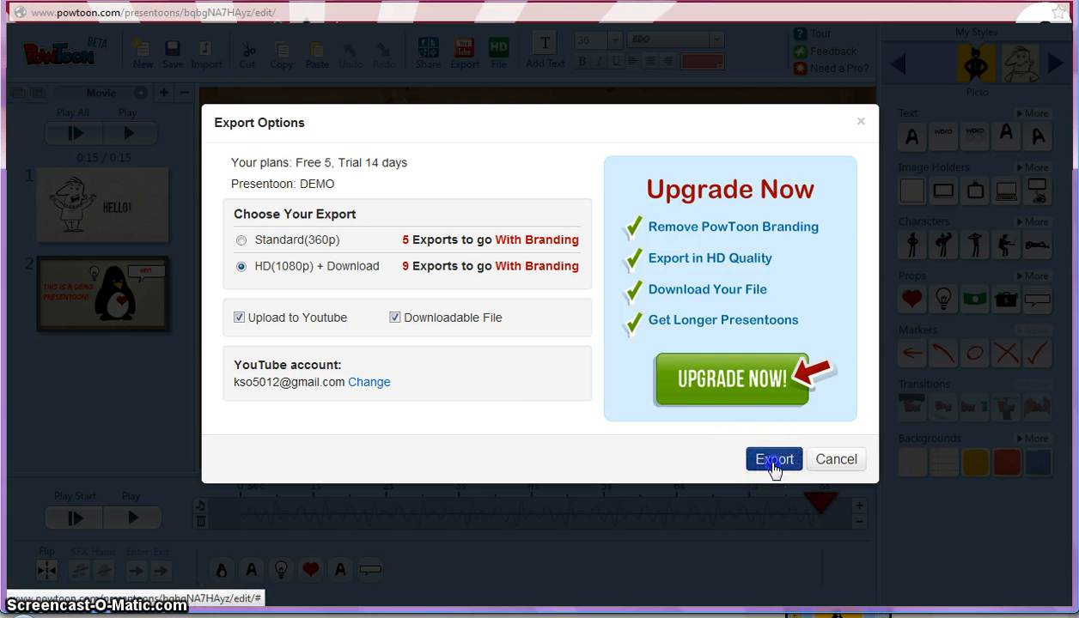
left_click(774, 462)
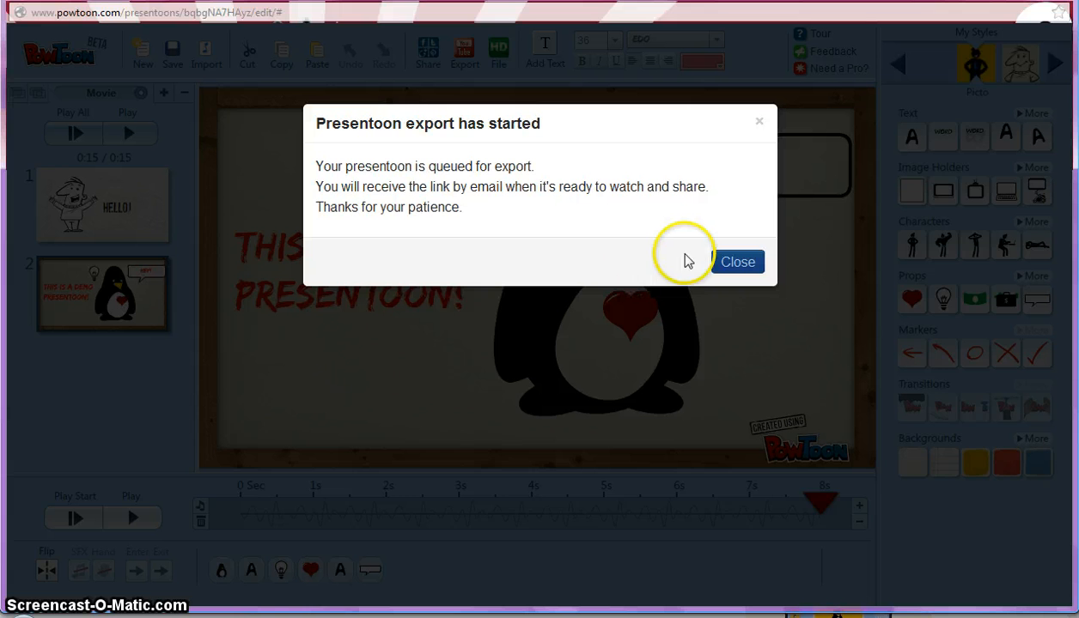
left_click(731, 263)
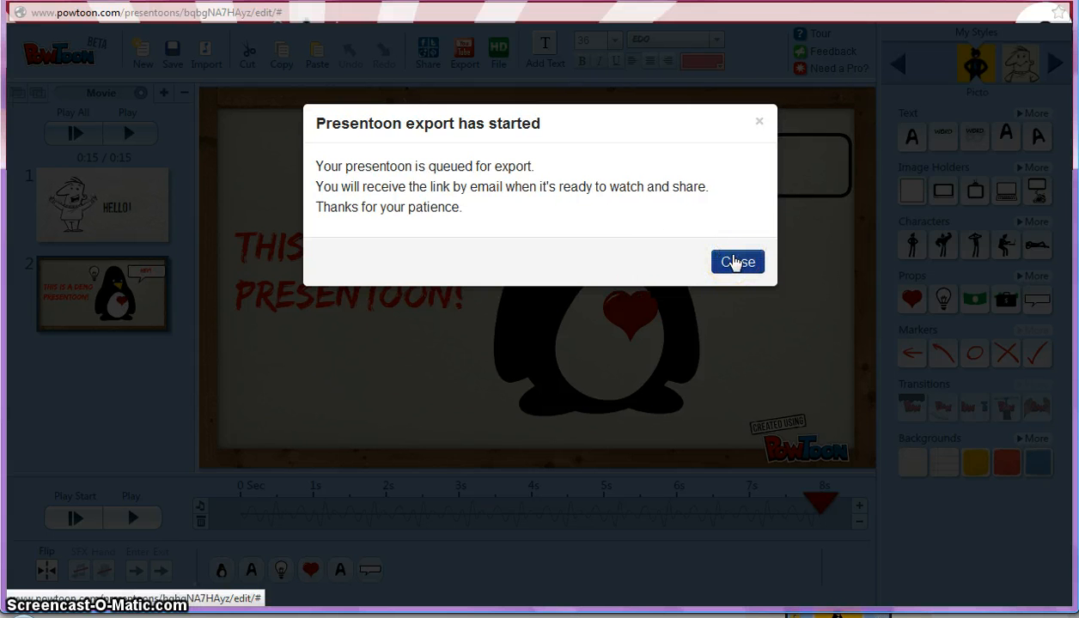
left_click(734, 263)
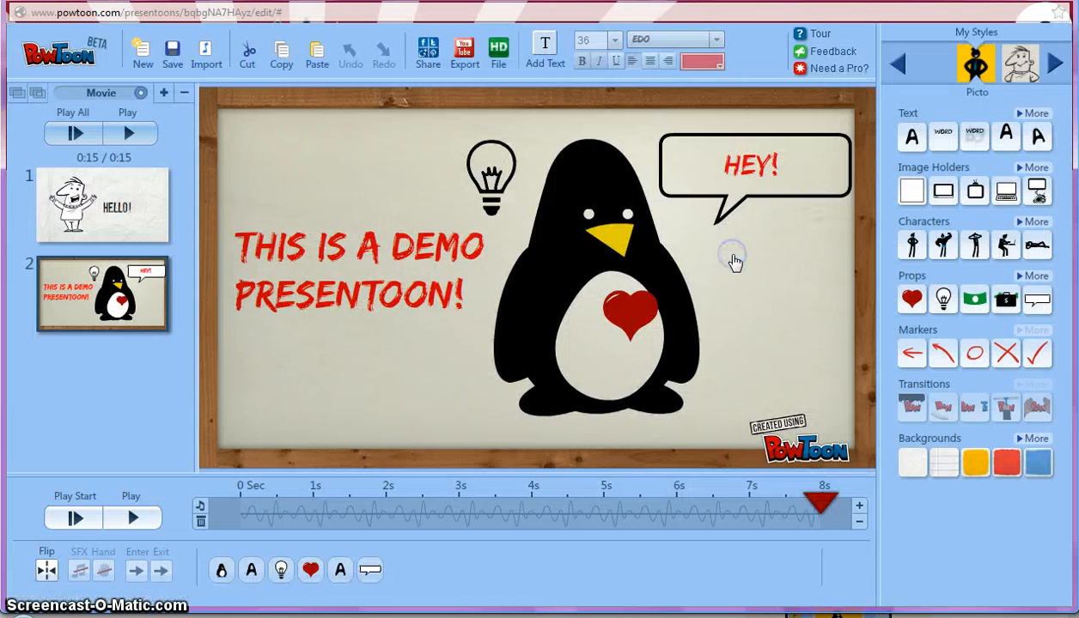